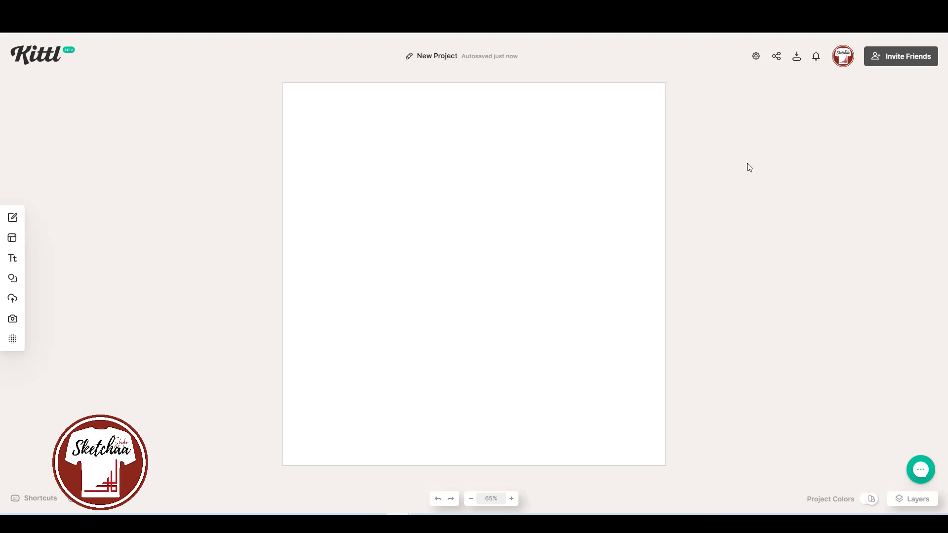
# - Set the artboard to portrait orientation with a custom size of 4500 × 5400 px
pyautogui.click(757, 57)
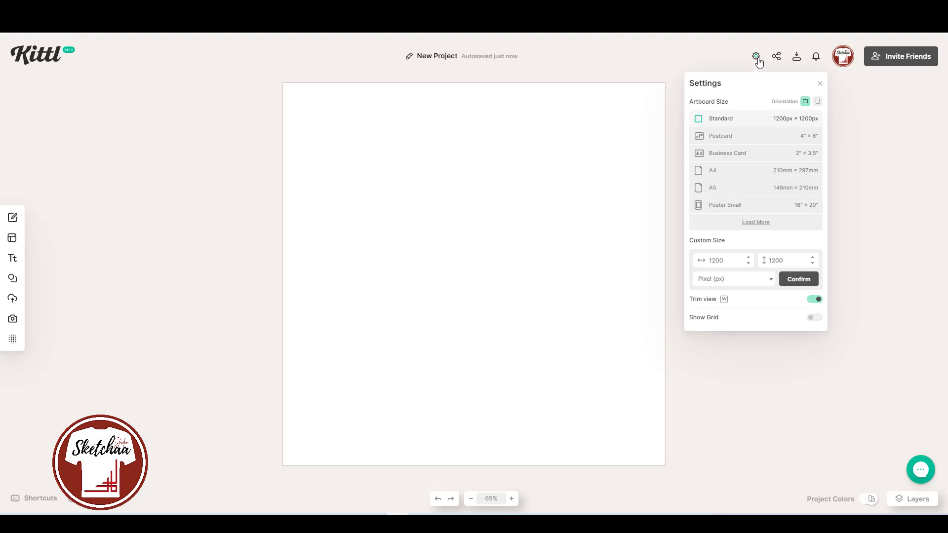
pyautogui.click(817, 101)
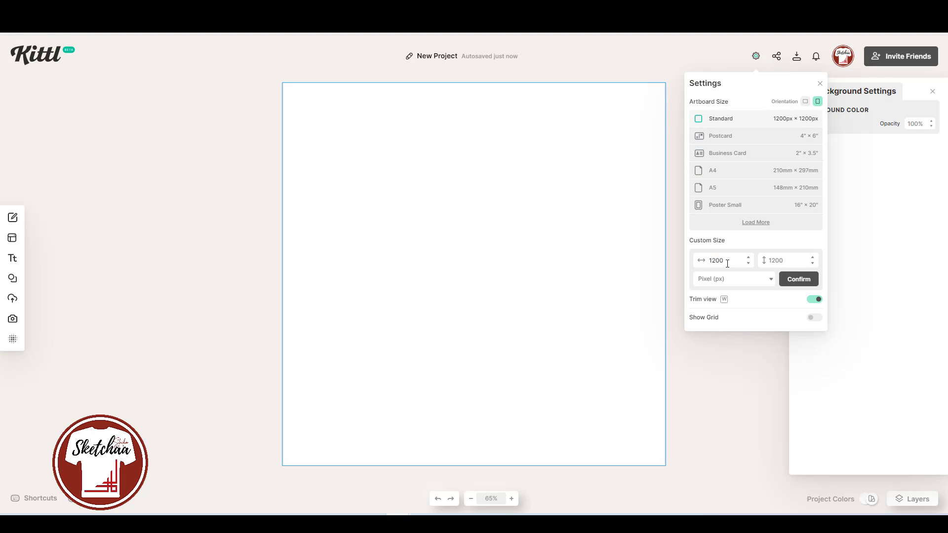
pyautogui.doubleClick(729, 263)
pyautogui.write('45')
pyautogui.doubleClick(778, 259)
pyautogui.write('5400')
pyautogui.click(796, 281)
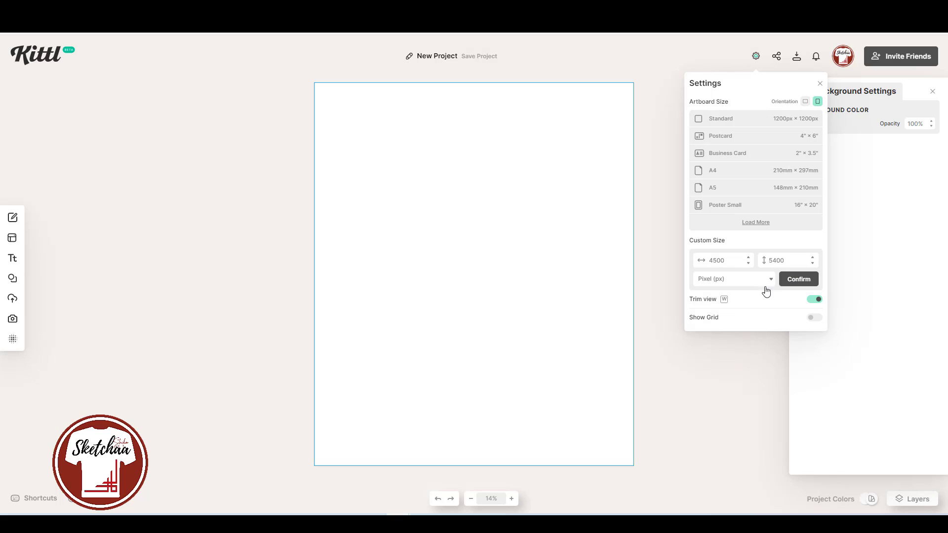
pyautogui.click(681, 317)
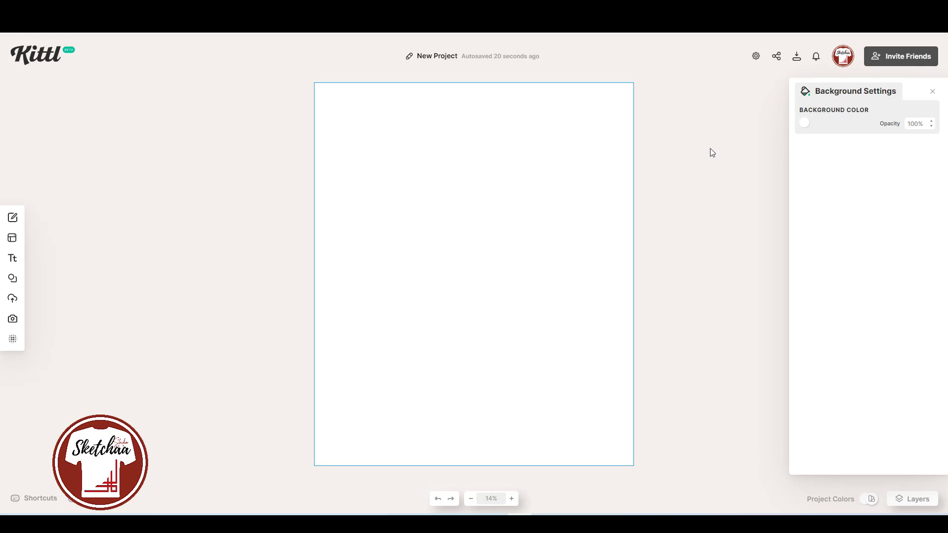
# - Set the artboard background to hex 2e004c and lighten it slightly to a dark purple of about 42016c
pyautogui.click(804, 124)
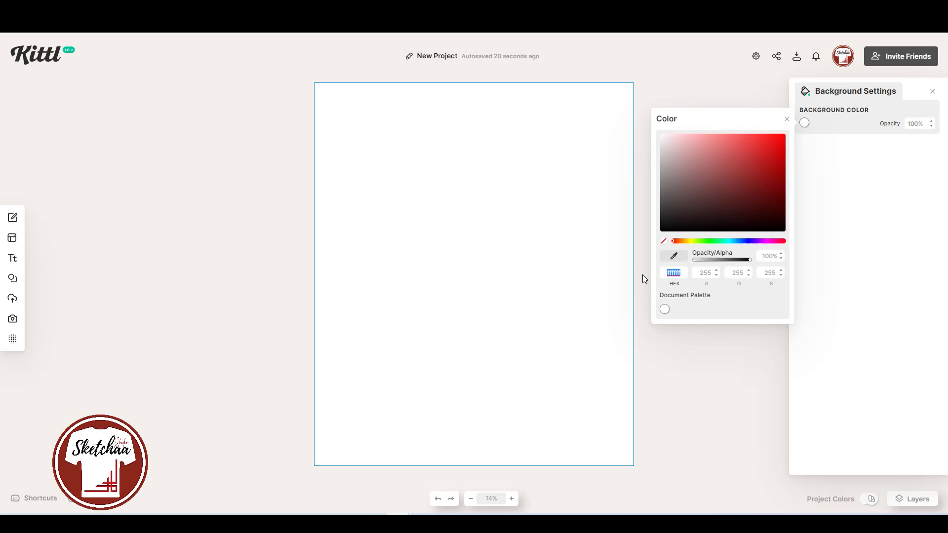
pyautogui.write('2e004c')
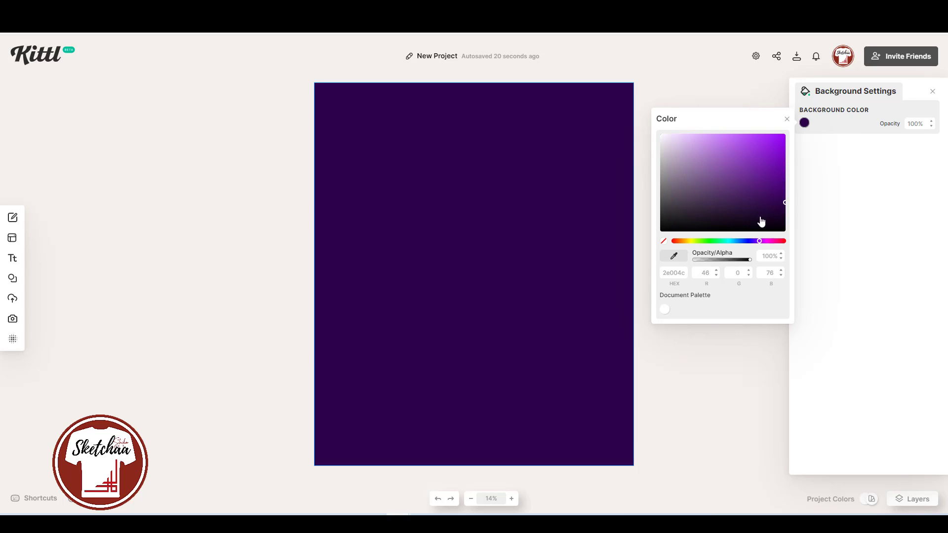
pyautogui.click(785, 192)
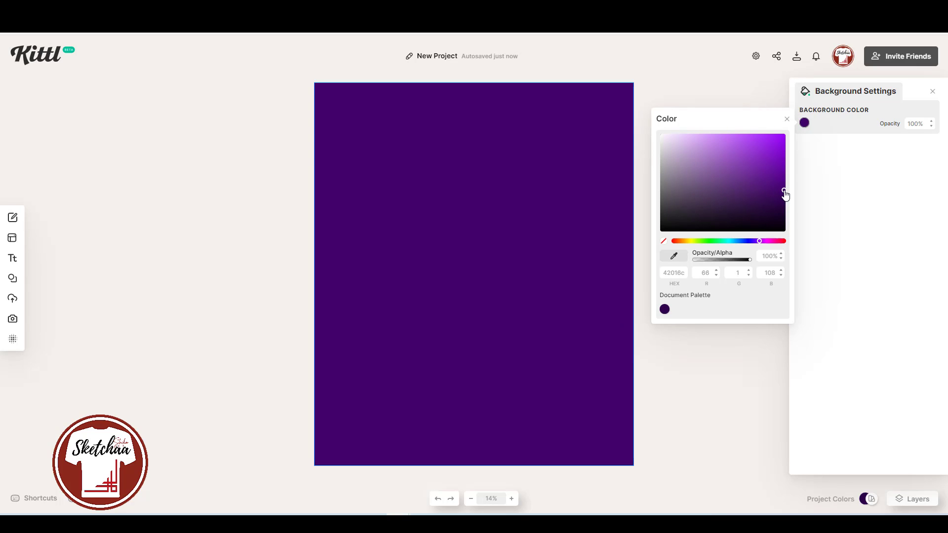
pyautogui.moveTo(785, 194)
pyautogui.mouseDown()
pyautogui.moveTo(777, 195)
pyautogui.moveTo(785, 192)
pyautogui.mouseUp()
pyautogui.click(667, 369)
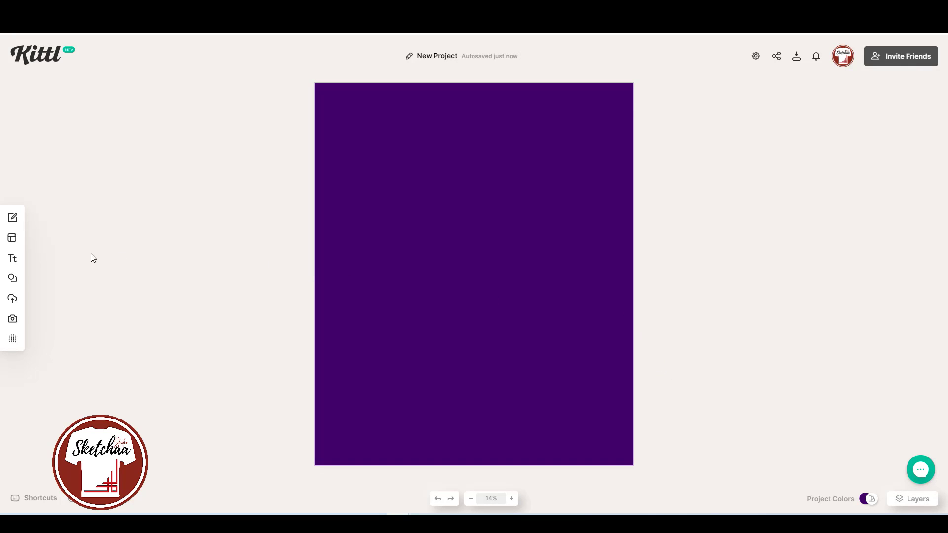
# - Show all Wavy Grids in the abstract category of the elements library
pyautogui.moveTo(13, 259)
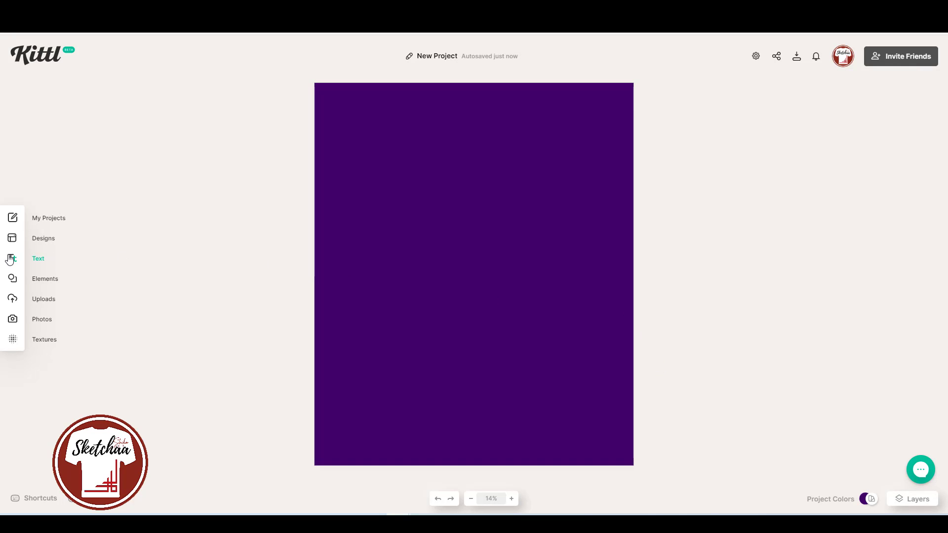
pyautogui.click(45, 279)
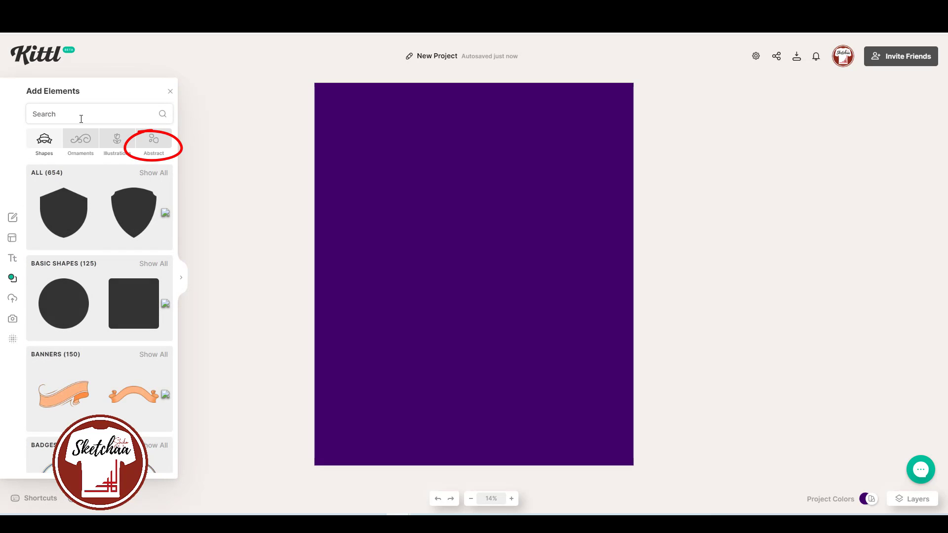
pyautogui.click(153, 139)
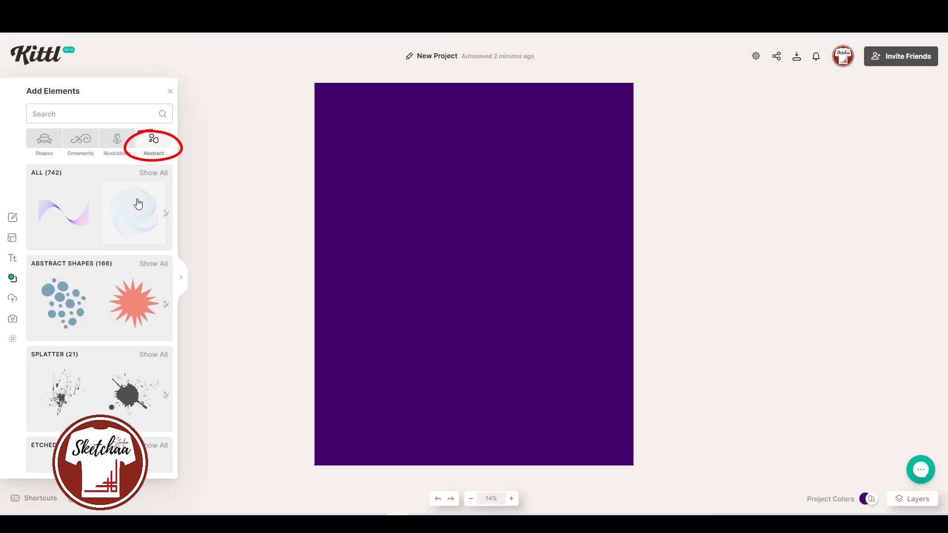
pyautogui.scroll(-5, 149, 213)
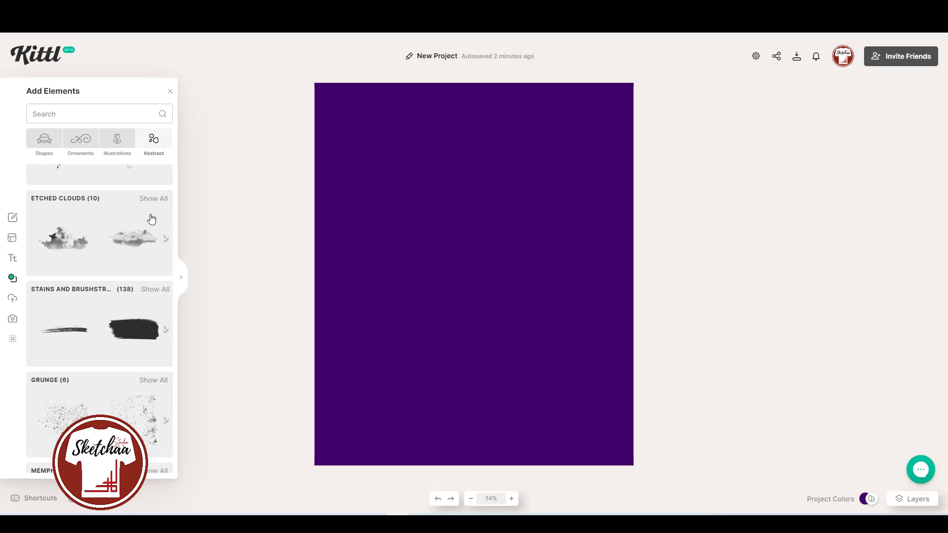
pyautogui.scroll(-5, 140, 247)
pyautogui.scroll(-8, 149, 315)
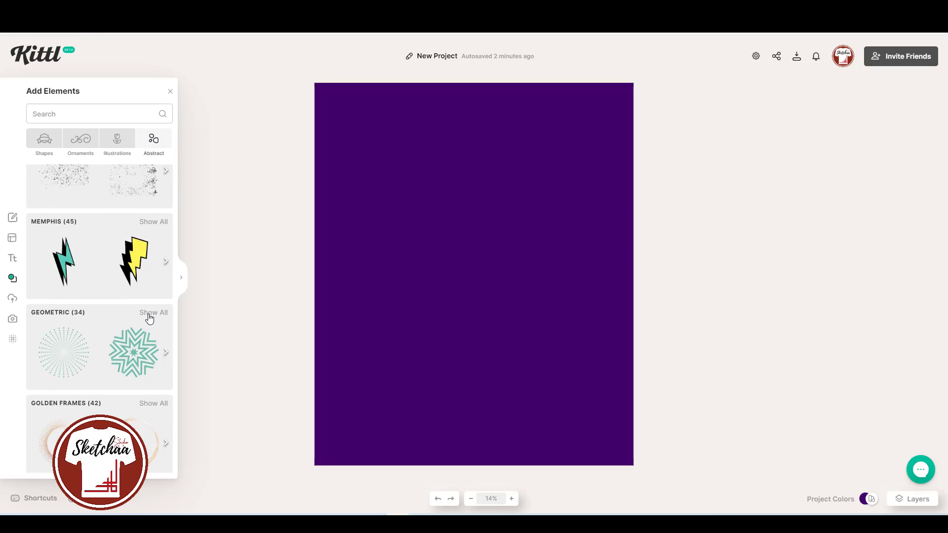
pyautogui.scroll(-2, 146, 247)
pyautogui.click(154, 259)
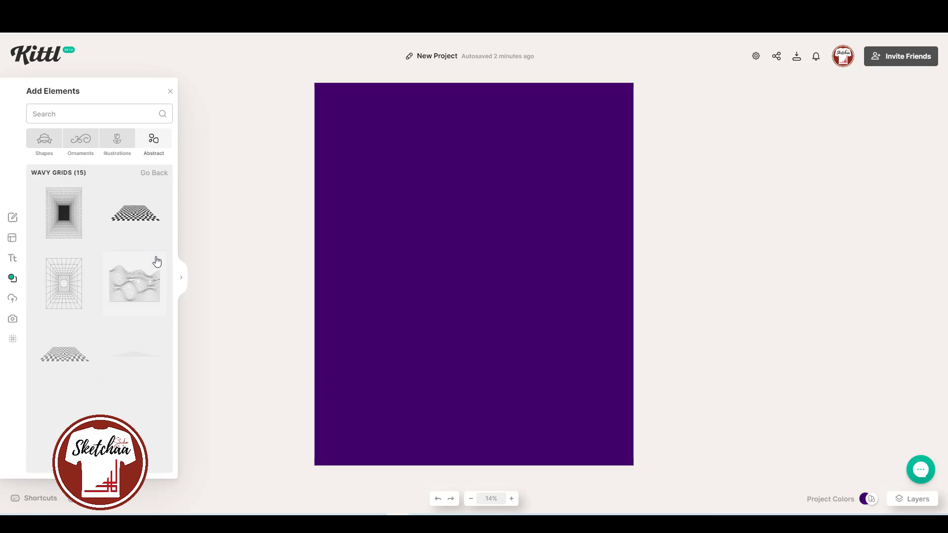
# - Add a wavy perspective floor grid to the artboard, enlarge it and place it in the artboard's lower part
pyautogui.scroll(-5, 127, 242)
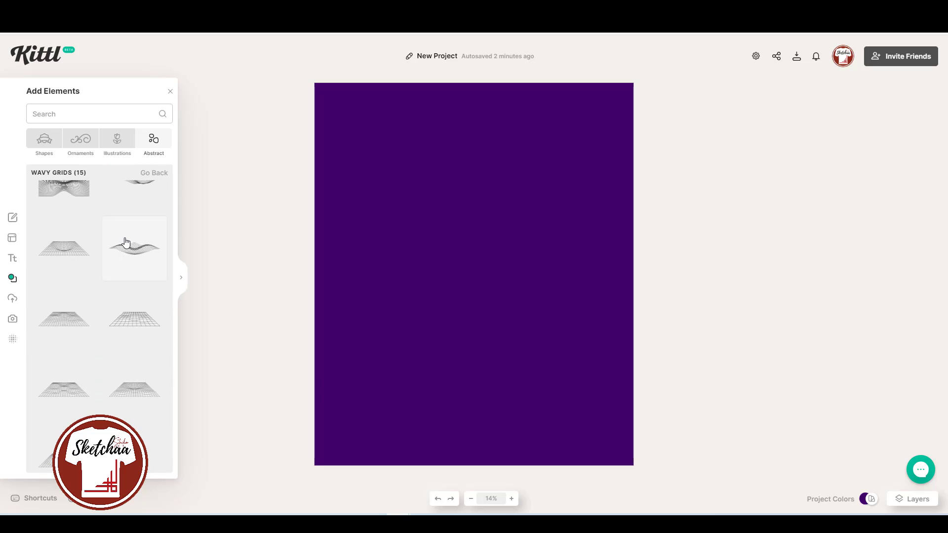
pyautogui.scroll(-1, 125, 242)
pyautogui.scroll(4, 124, 244)
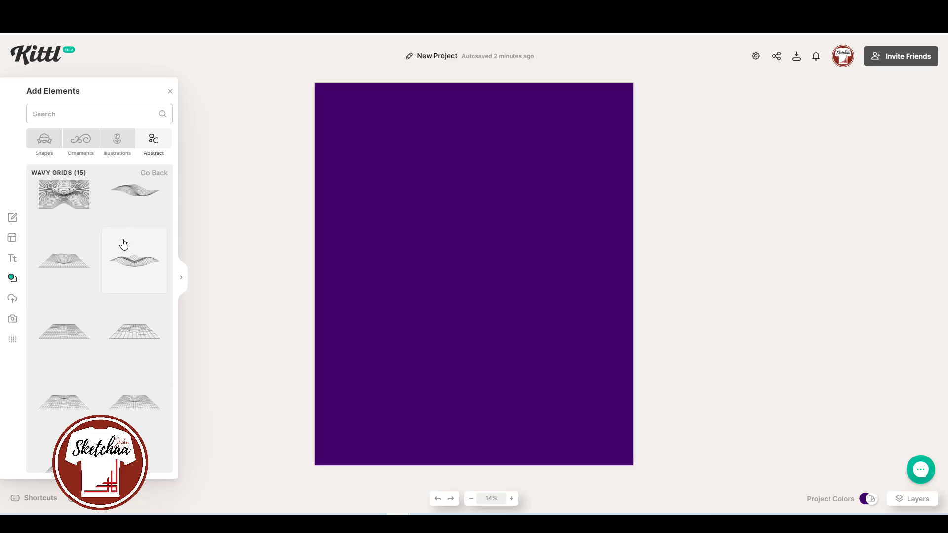
pyautogui.scroll(1, 112, 247)
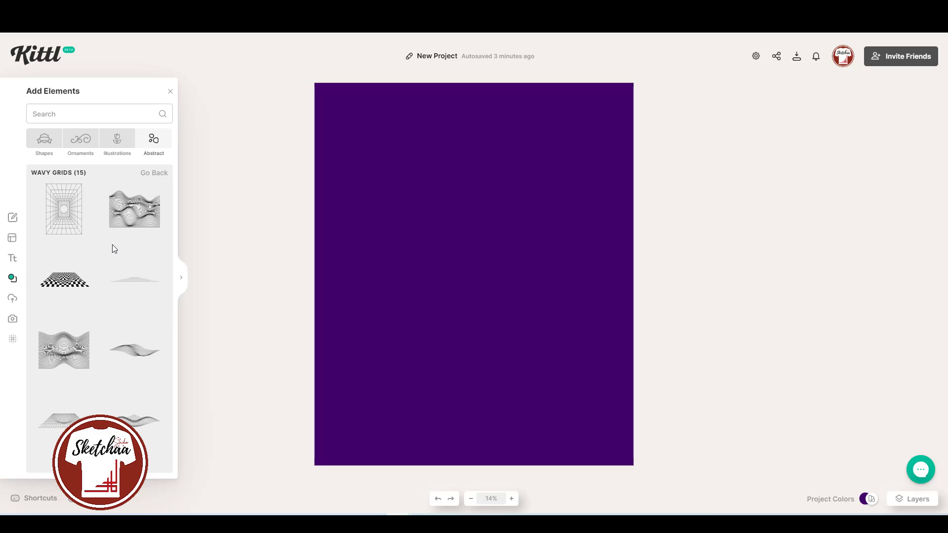
pyautogui.scroll(-3, 114, 252)
pyautogui.click(61, 349)
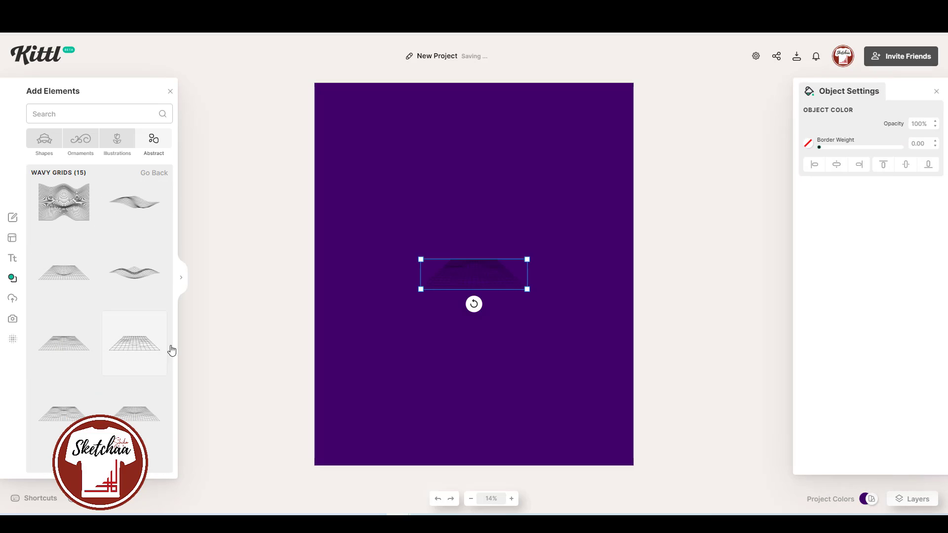
pyautogui.moveTo(526, 259); pyautogui.dragTo(567, 212)
pyautogui.moveTo(481, 305)
pyautogui.mouseDown()
pyautogui.moveTo(477, 421)
pyautogui.moveTo(518, 377)
pyautogui.moveTo(508, 392)
pyautogui.mouseUp()
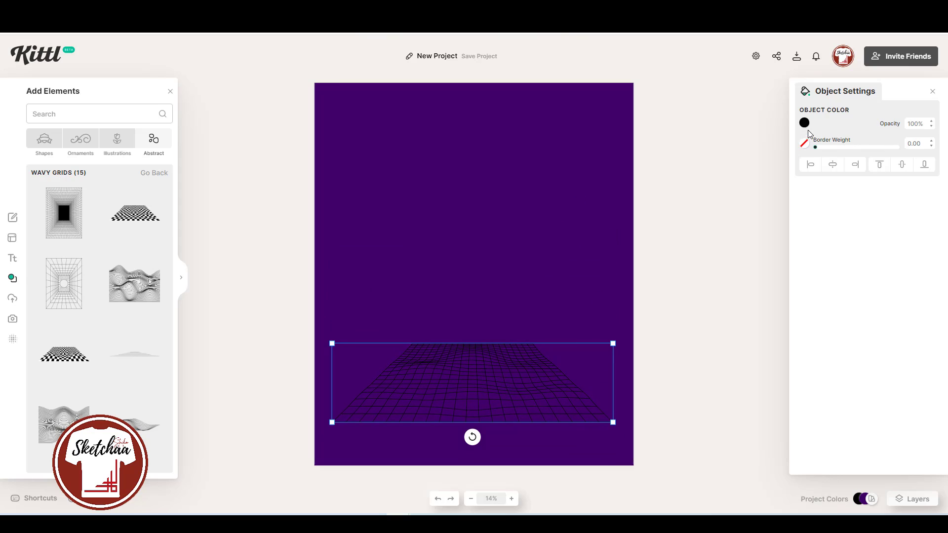
# - Recolour the grid to hex b324cb and enlarge it until it extends past both side edges of the artboard
pyautogui.click(804, 122)
pyautogui.click(660, 134)
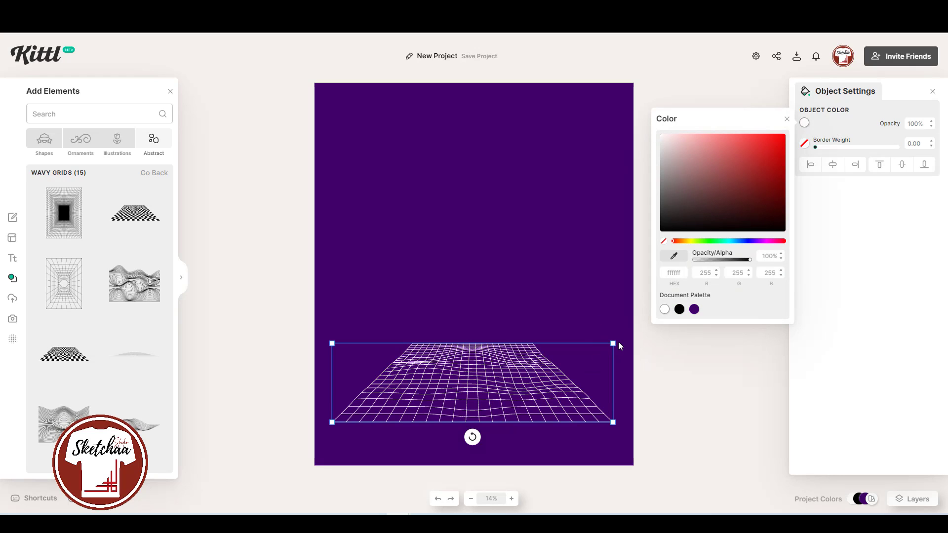
pyautogui.moveTo(613, 343); pyautogui.dragTo(645, 334)
pyautogui.moveTo(683, 272); pyautogui.dragTo(651, 273)
pyautogui.write('b324cb')
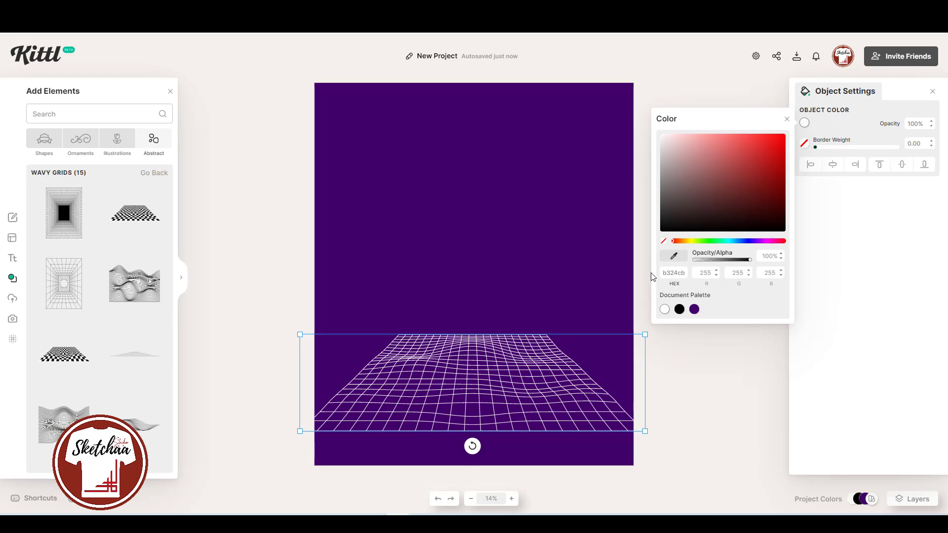
pyautogui.press('Return')
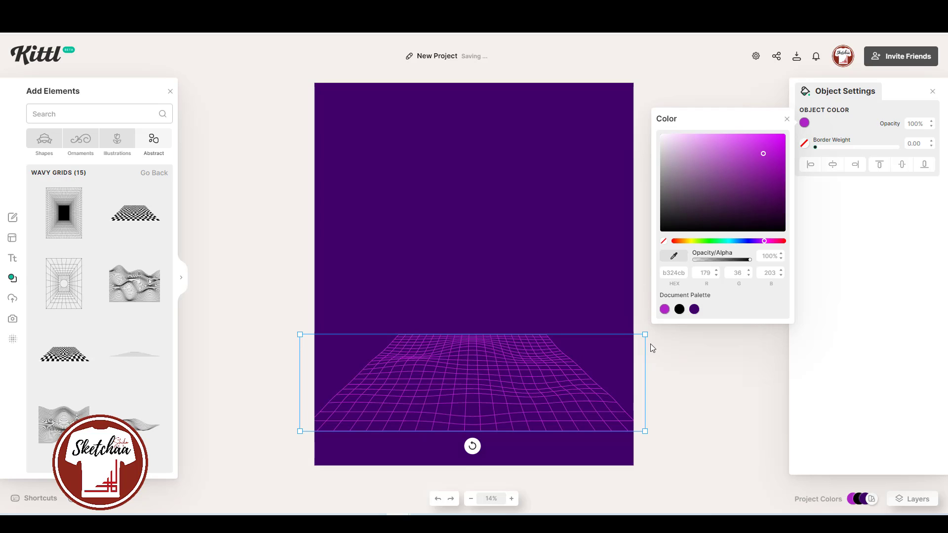
pyautogui.moveTo(643, 334)
pyautogui.mouseDown()
pyautogui.moveTo(688, 298)
pyautogui.moveTo(656, 330)
pyautogui.mouseUp()
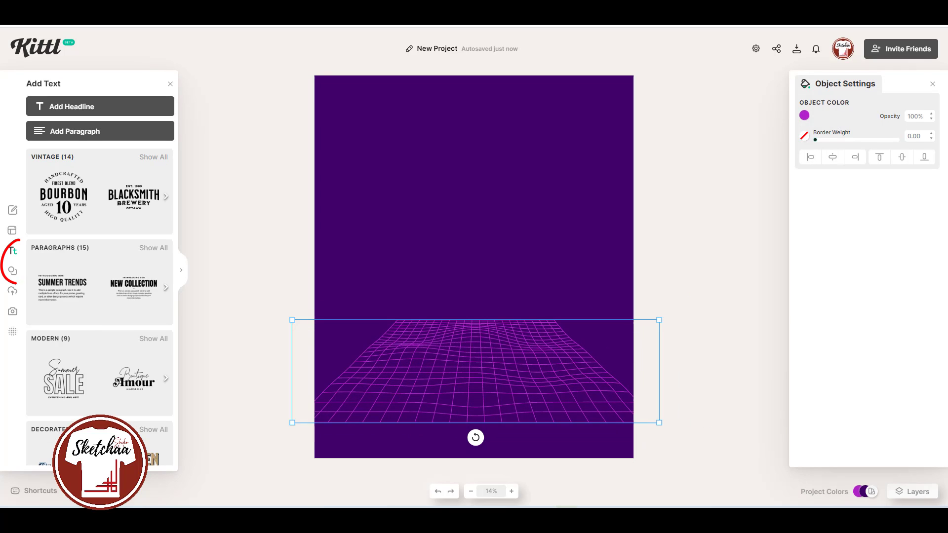
# - Search the elements for "beach", add the camper van with surfboards and enlarge it just above the grid
pyautogui.click(15, 270)
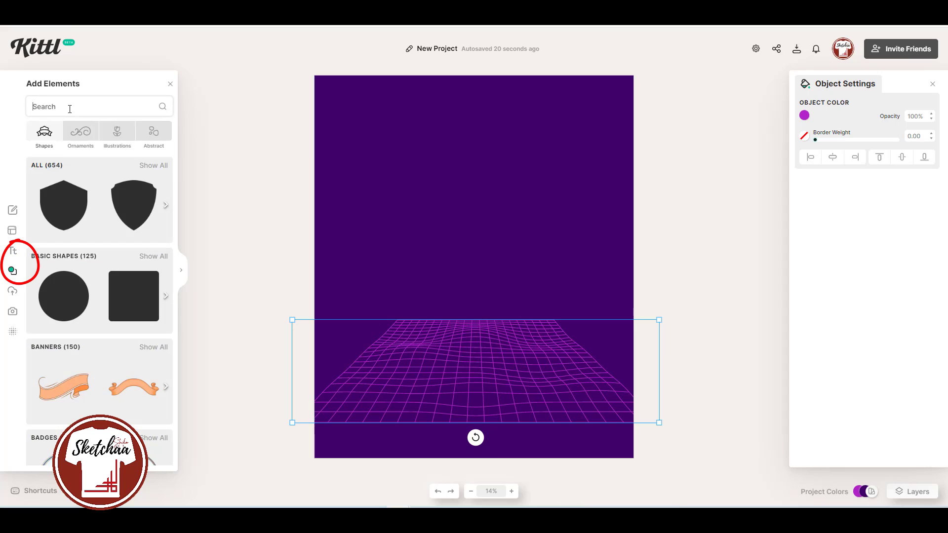
pyautogui.write('beach')
pyautogui.press('Return')
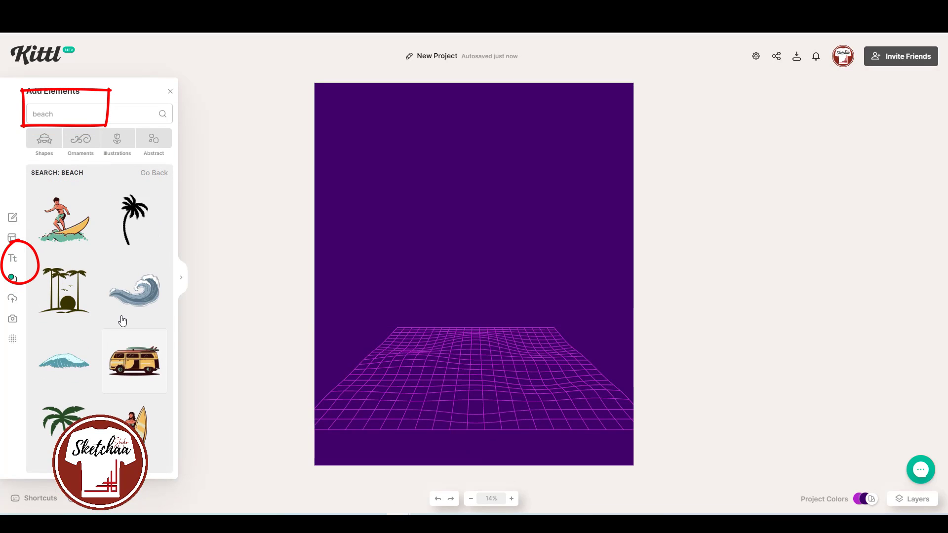
pyautogui.click(129, 348)
pyautogui.moveTo(528, 242); pyautogui.dragTo(562, 223)
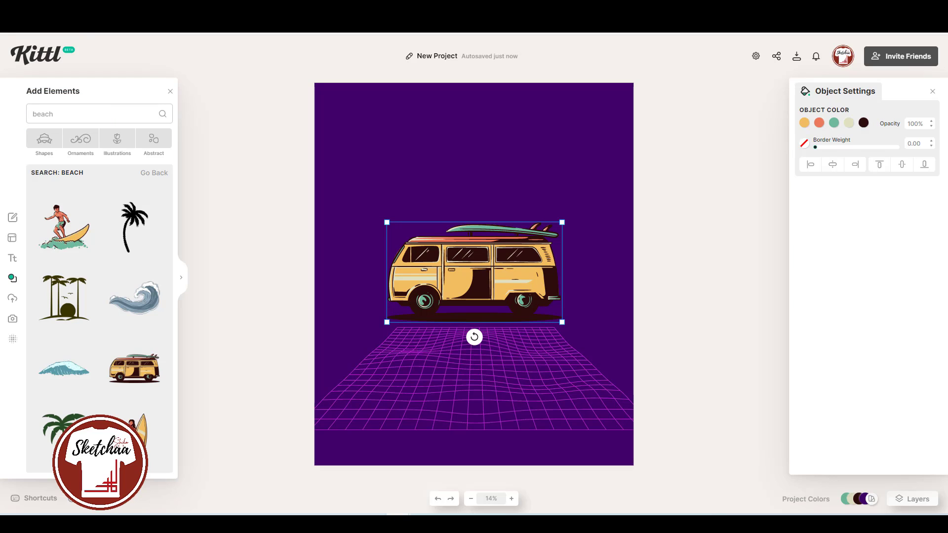
# - Recolour the van's yellow body to purple b11fc8 and its orange parts to pale aqua afe9e6
pyautogui.click(805, 123)
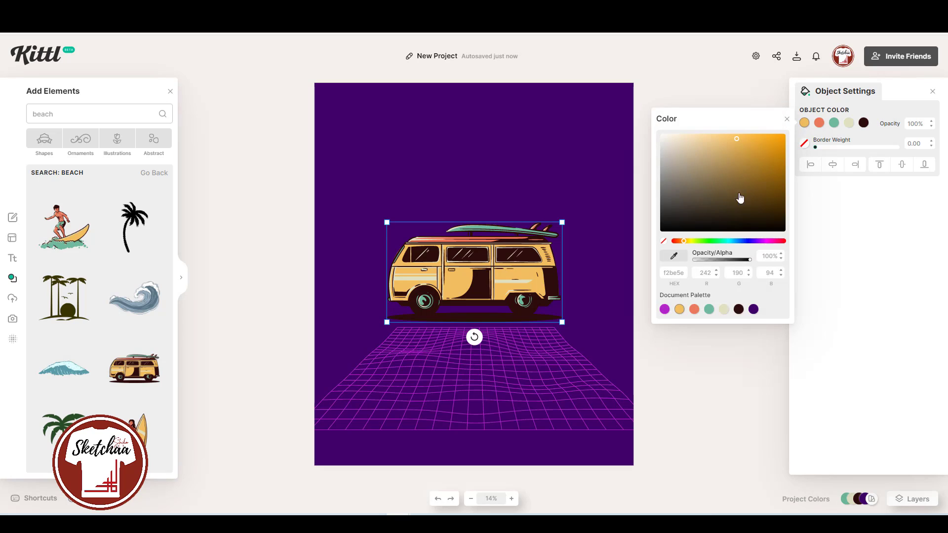
pyautogui.click(764, 241)
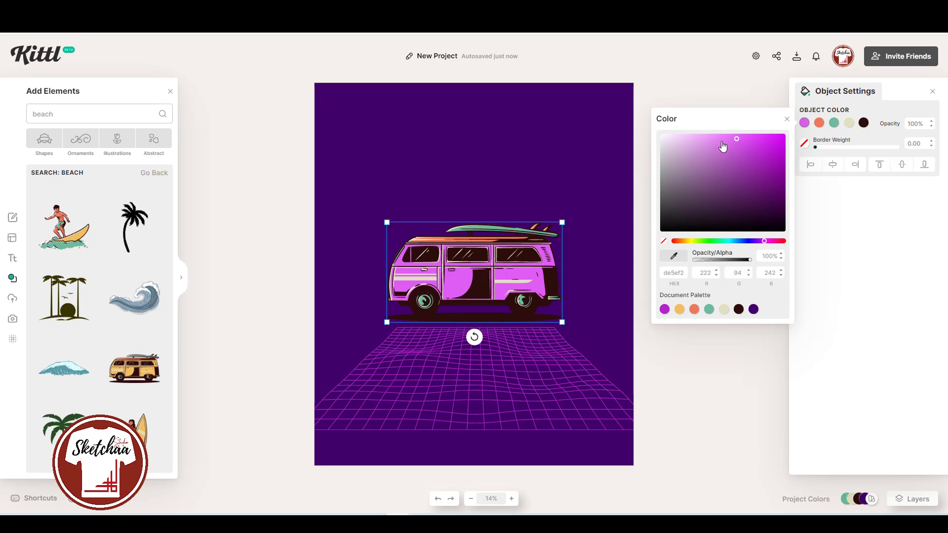
pyautogui.moveTo(742, 144); pyautogui.dragTo(766, 157)
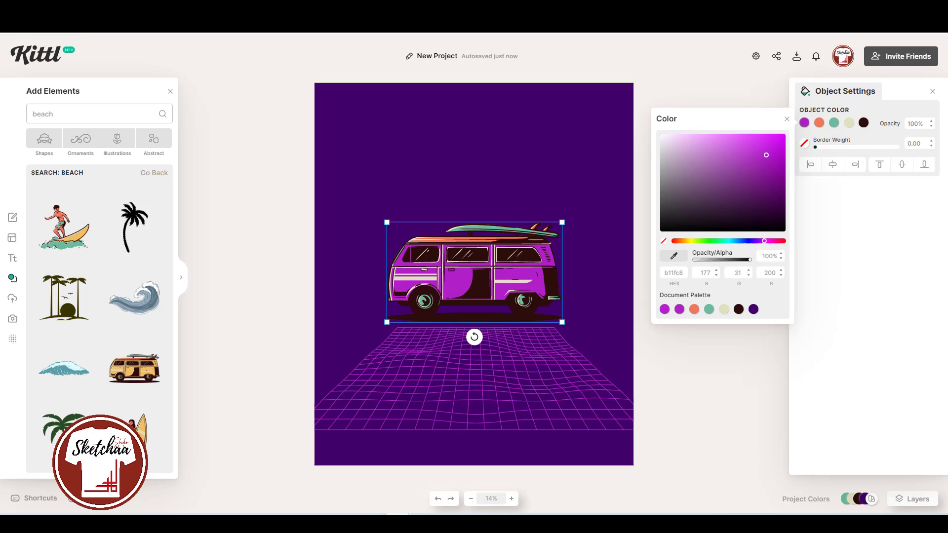
pyautogui.click(819, 123)
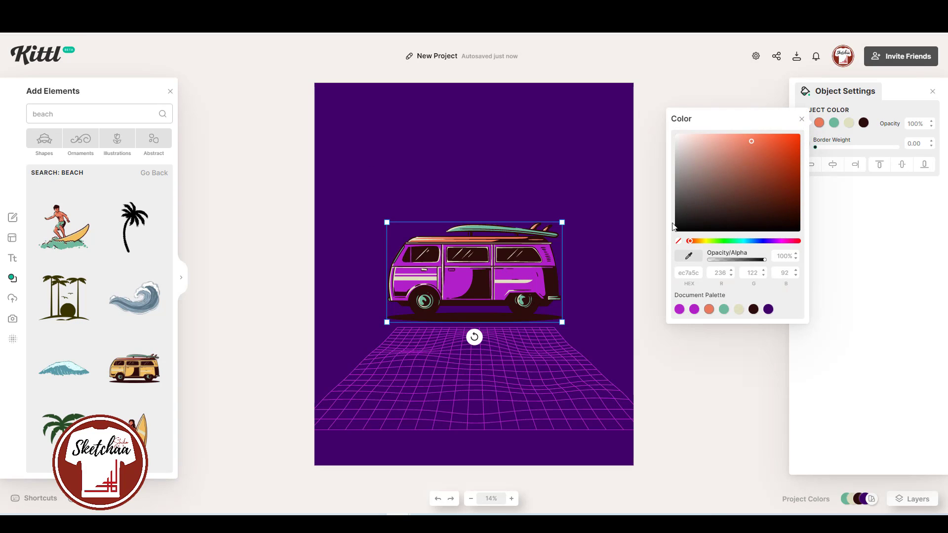
pyautogui.click(743, 241)
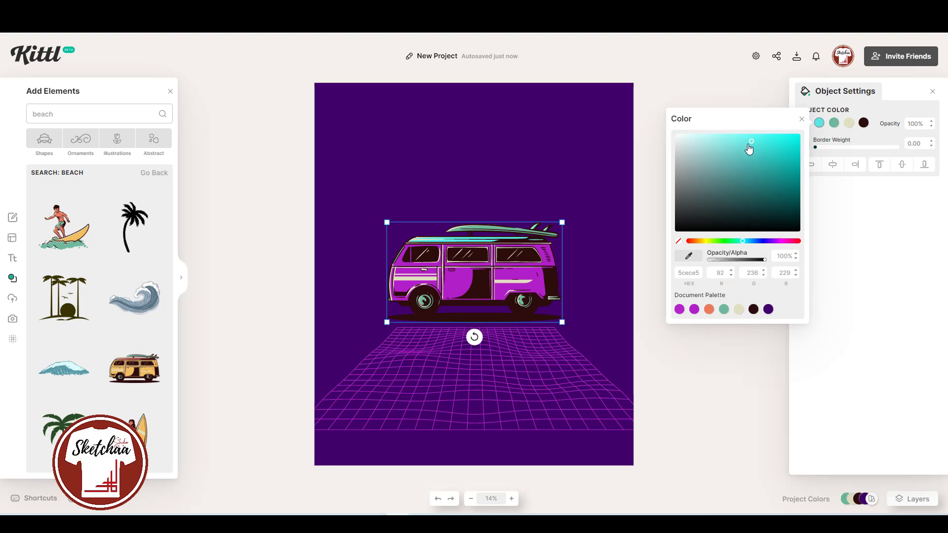
pyautogui.moveTo(749, 142); pyautogui.dragTo(707, 144)
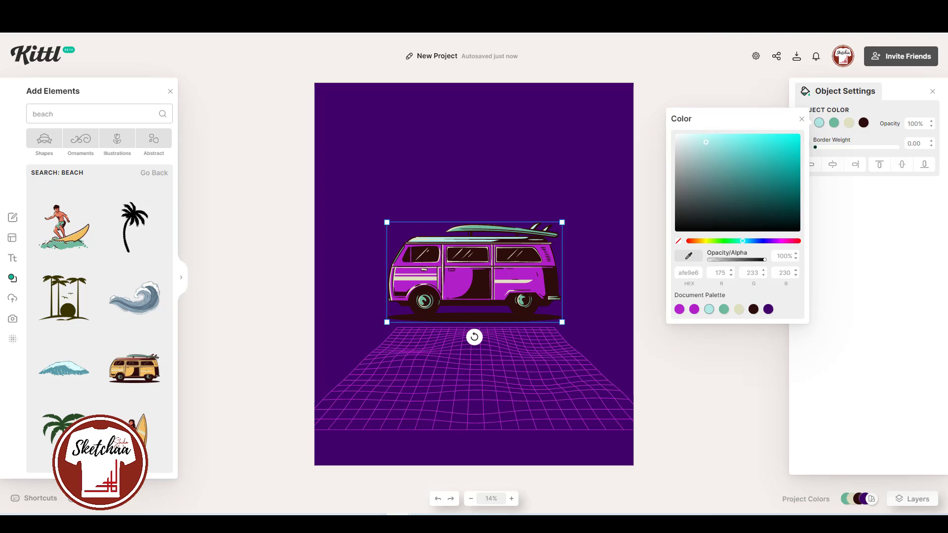
# - Recolour the van's green parts to bright magenta f736f7 and its cream parts to muted teal 6bbabf
pyautogui.click(834, 122)
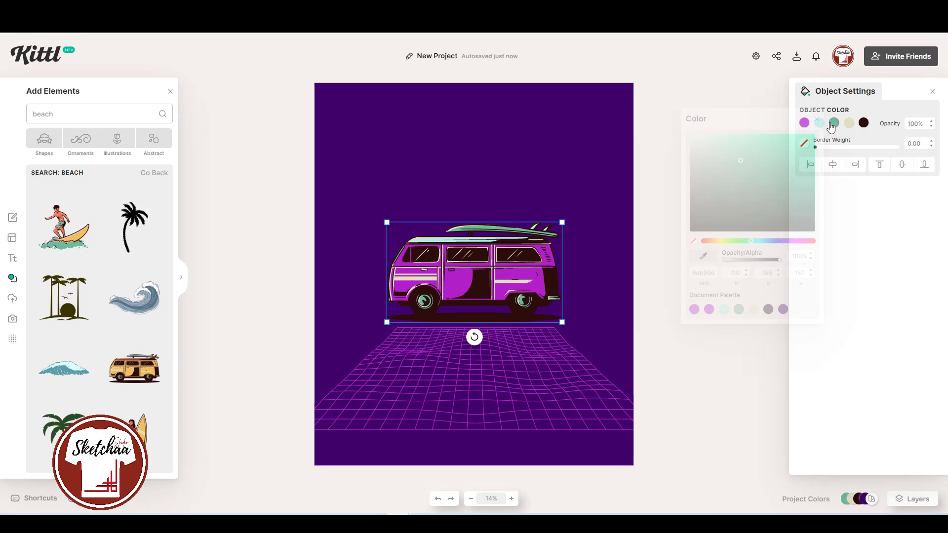
pyautogui.click(796, 241)
pyautogui.moveTo(764, 166); pyautogui.dragTo(789, 141)
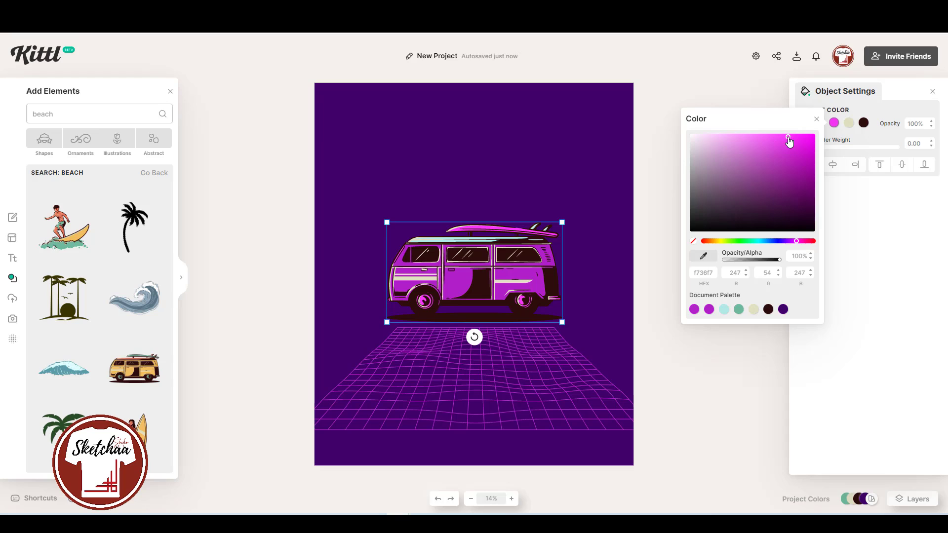
pyautogui.click(848, 123)
pyautogui.click(774, 241)
pyautogui.click(759, 160)
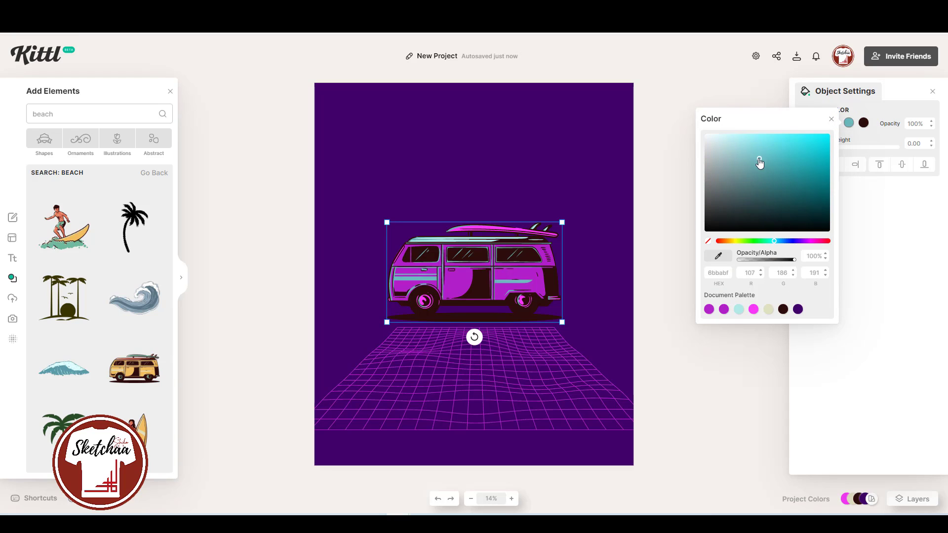
# - Change the van's muted teal parts to bright cyan 2decf7 and nudge the van slightly
pyautogui.moveTo(759, 161); pyautogui.dragTo(809, 142)
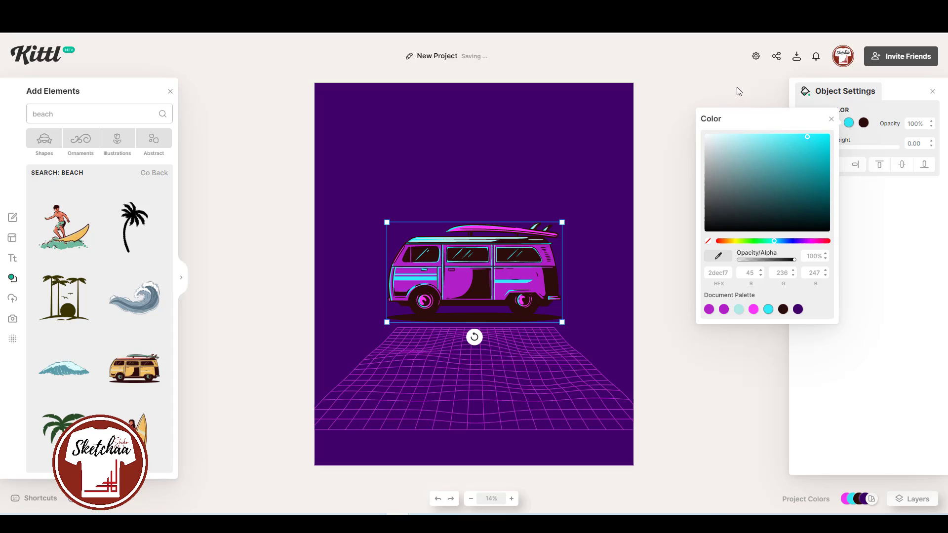
pyautogui.click(626, 244)
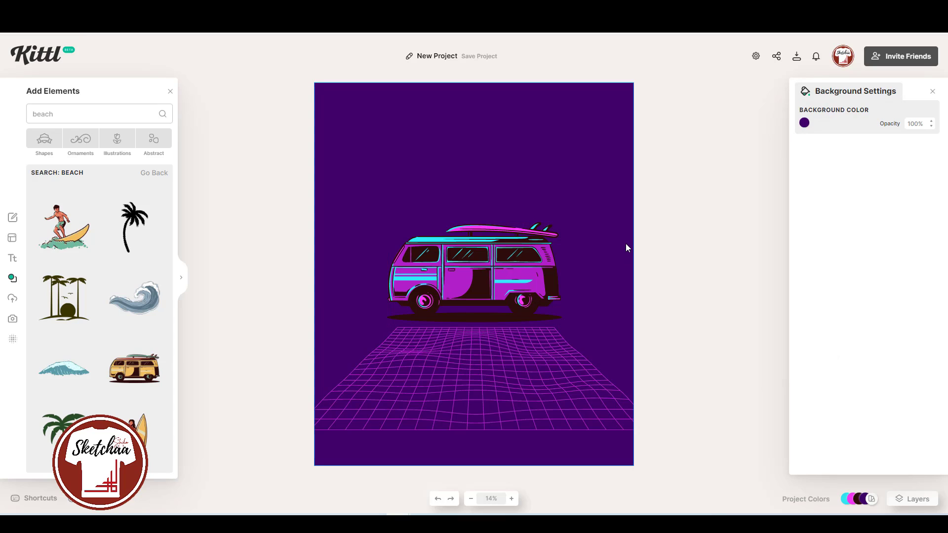
pyautogui.click(504, 245)
# - Search the elements for "car wheel", add the brown spoked wheel and fit it over the van's front wheel
pyautogui.moveTo(74, 114); pyautogui.dragTo(15, 112)
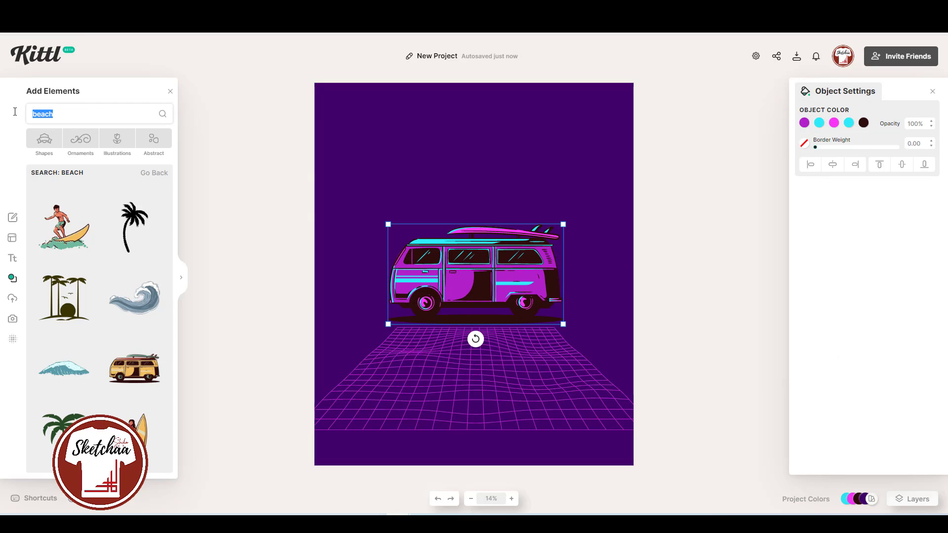
pyautogui.write('car whee')
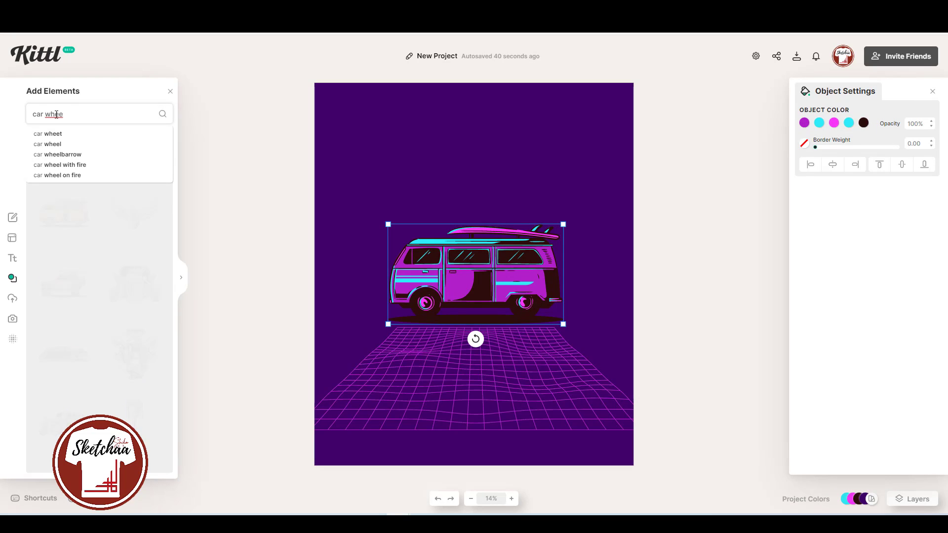
pyautogui.click(48, 144)
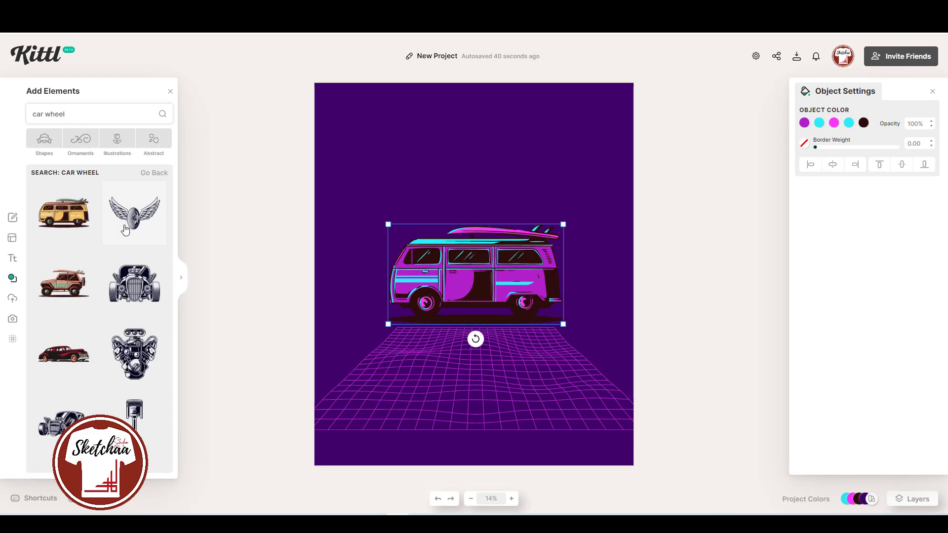
pyautogui.click(135, 329)
pyautogui.moveTo(527, 221); pyautogui.dragTo(432, 305)
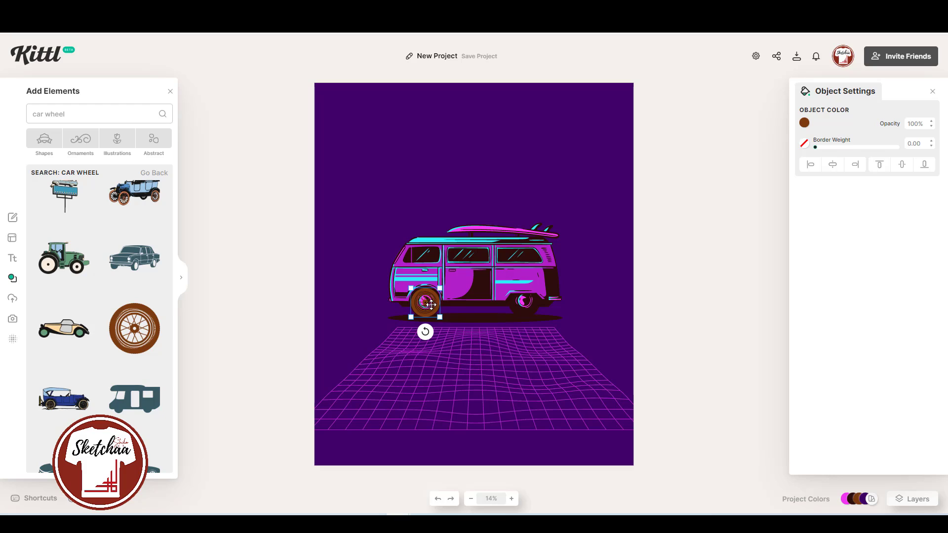
# - Recolour the added front wheel to the document palette purple b11fc8
pyautogui.click(804, 122)
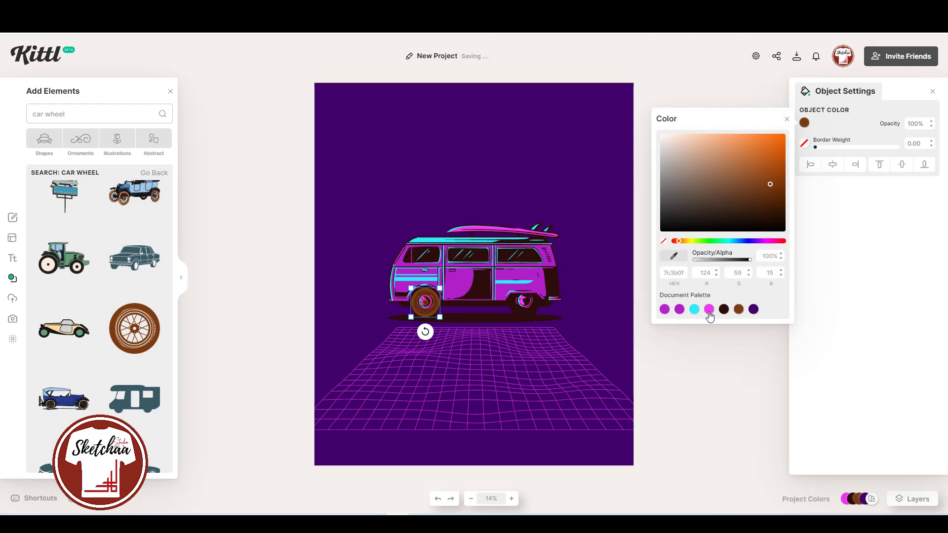
pyautogui.click(710, 311)
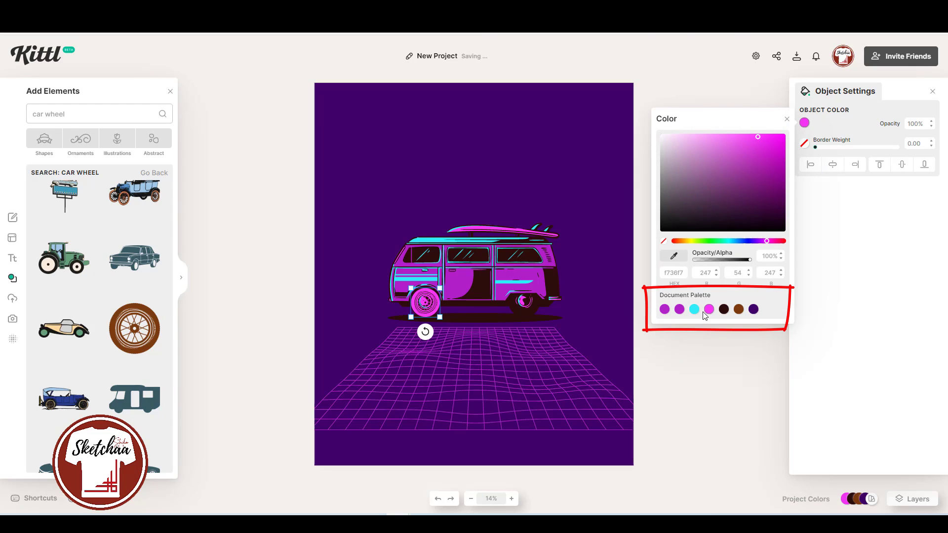
pyautogui.click(680, 310)
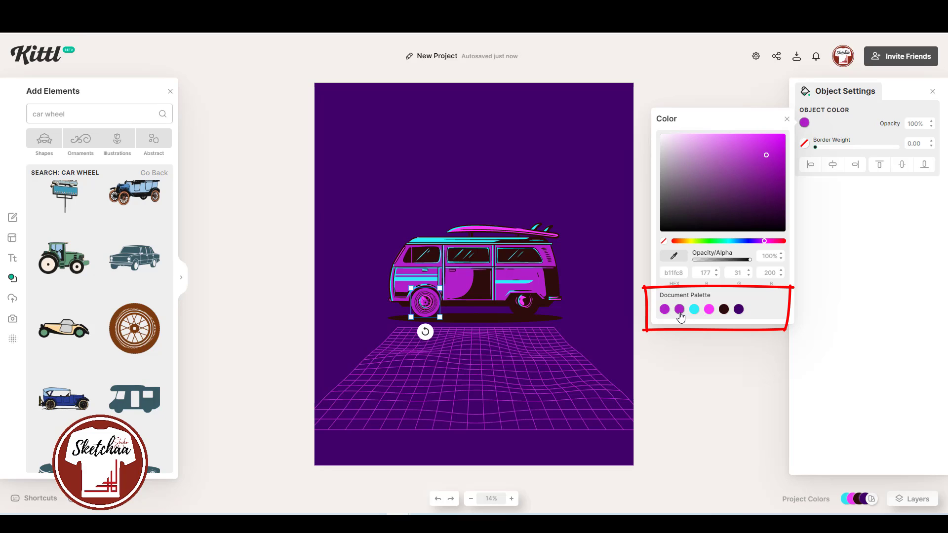
pyautogui.click(606, 314)
# - Duplicate the purple spoked wheel and place the copy over the van's rear wheel
pyautogui.click(428, 307)
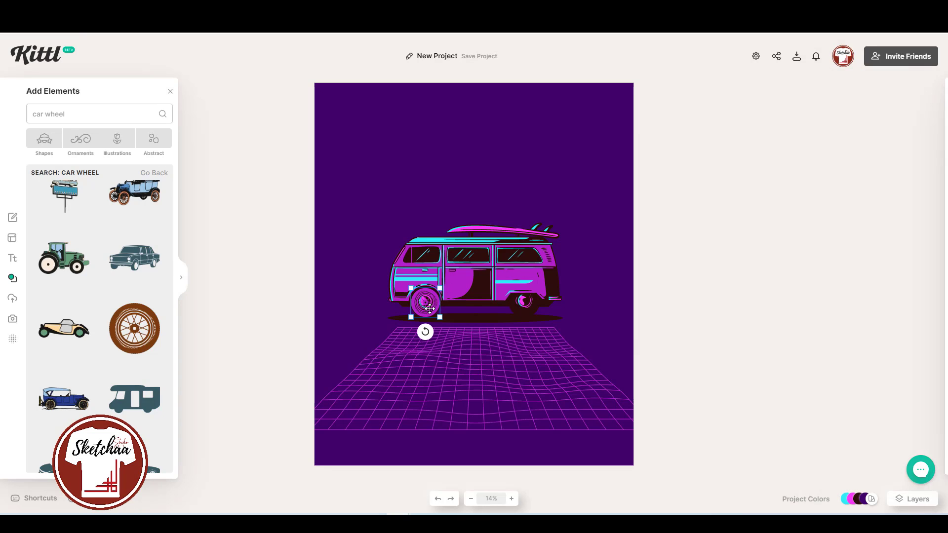
pyautogui.moveTo(428, 308); pyautogui.dragTo(537, 308)
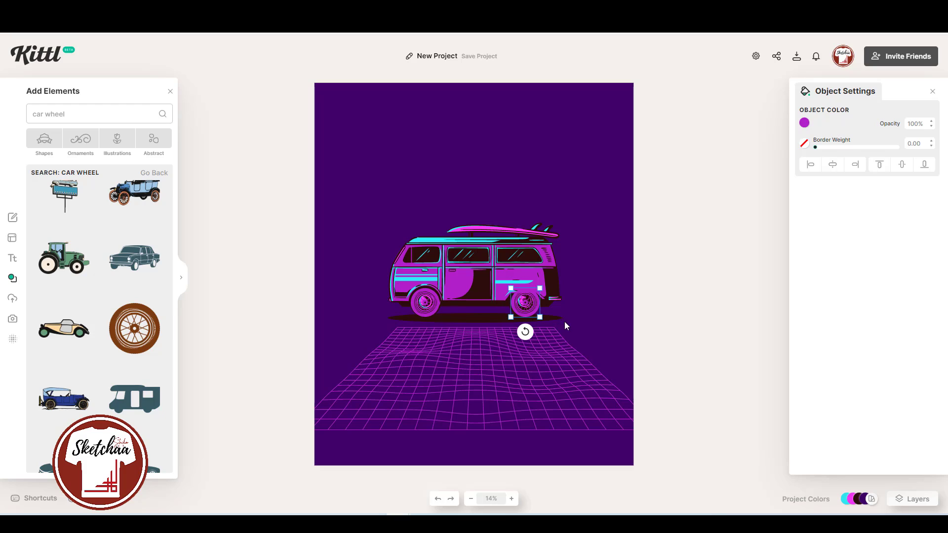
pyautogui.click(622, 297)
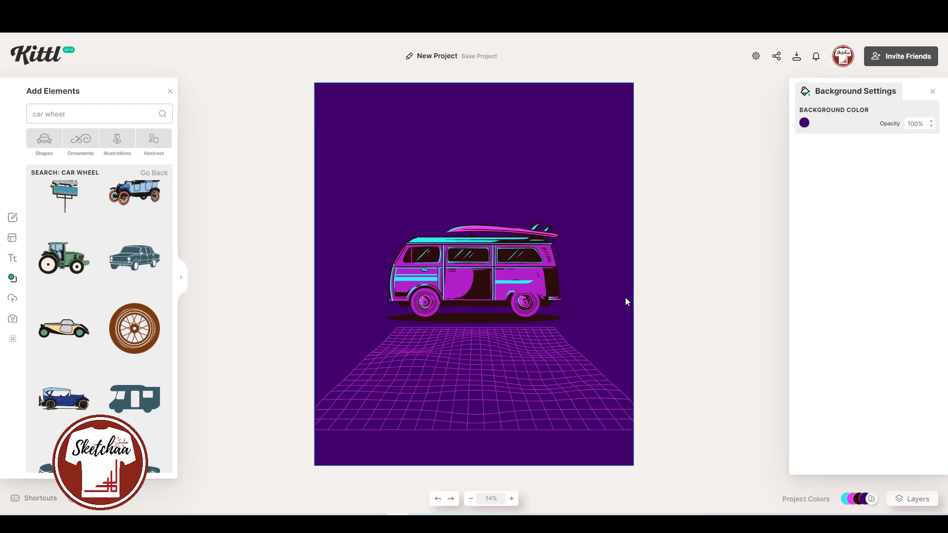
# - Give the rear spoked wheel a black border with a weight of about 17.90
pyautogui.click(530, 307)
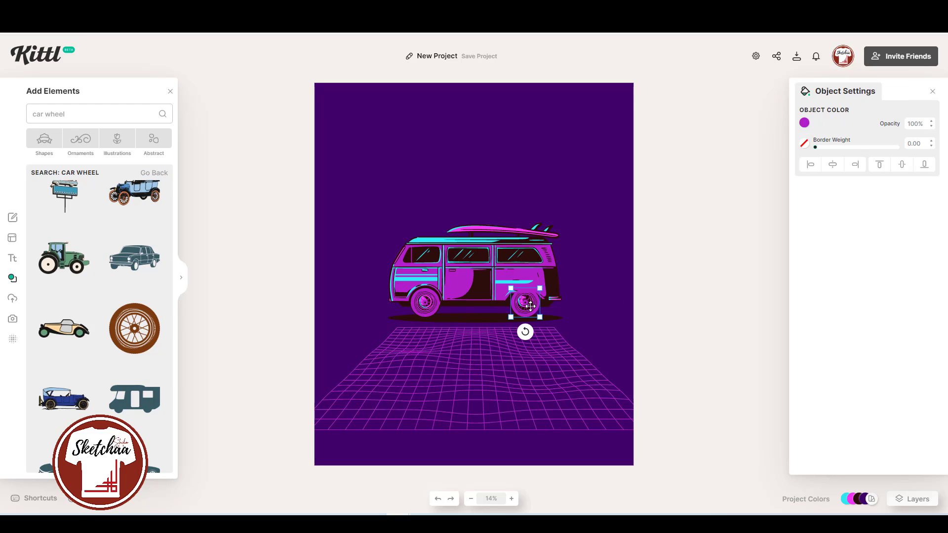
pyautogui.click(805, 143)
pyautogui.click(820, 150)
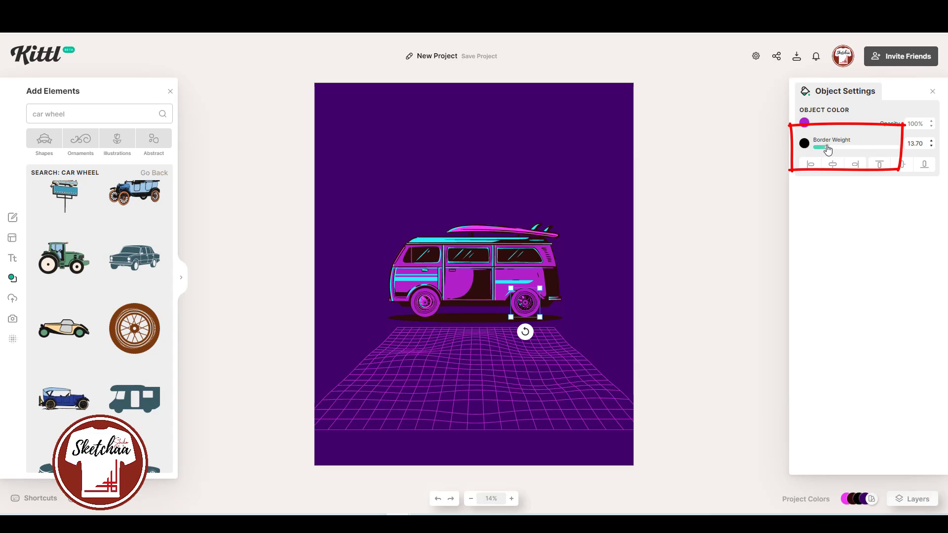
pyautogui.click(670, 266)
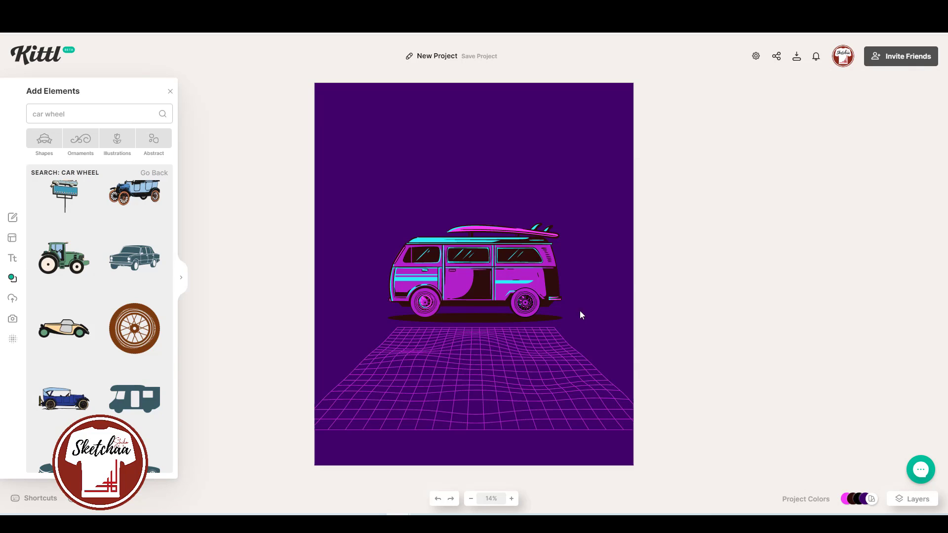
# - Add a black border to the front spoked wheel, as thick as the one on the rear wheel
pyautogui.click(424, 302)
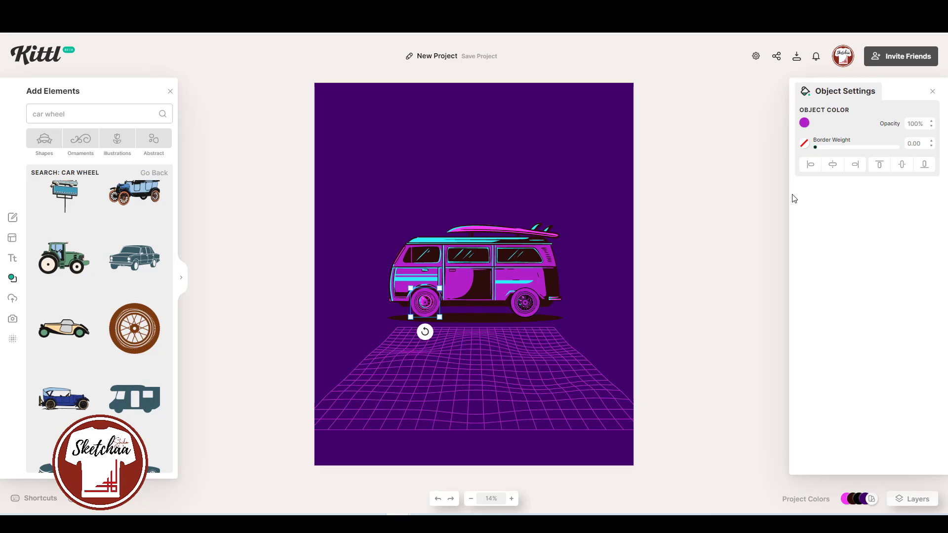
pyautogui.click(818, 148)
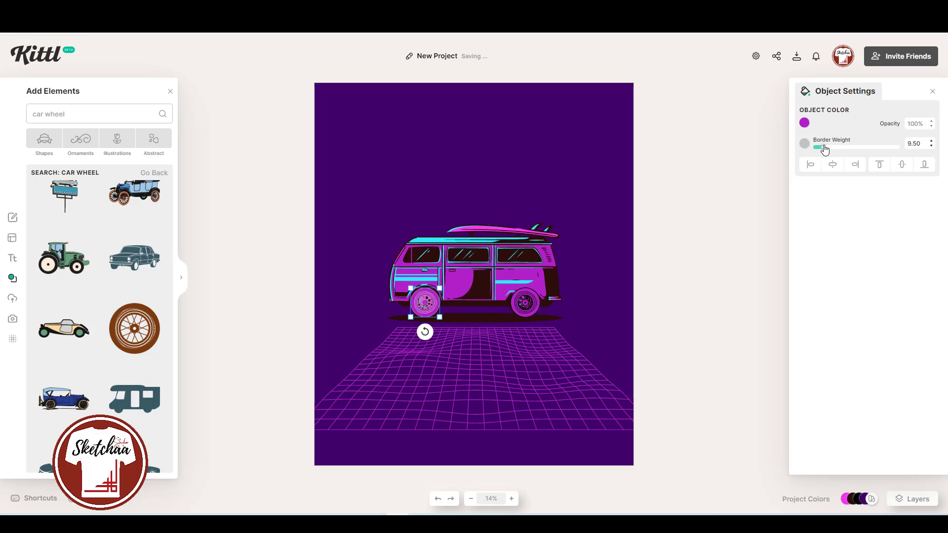
pyautogui.moveTo(819, 148); pyautogui.dragTo(830, 150)
pyautogui.click(804, 144)
pyautogui.click(737, 206)
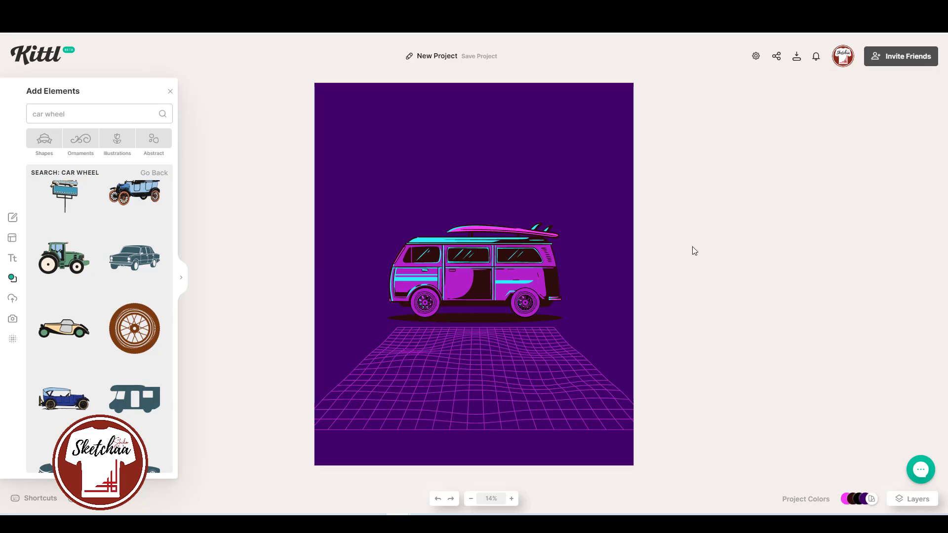
# - Enlarge the perspective grid so it reaches closer to the artboard's bottom edge
pyautogui.click(527, 300)
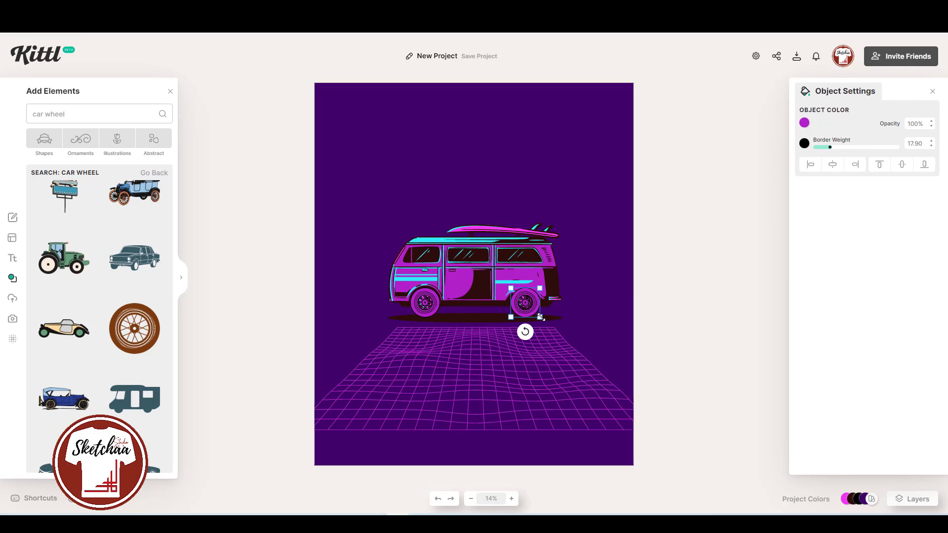
pyautogui.click(628, 324)
pyautogui.click(726, 305)
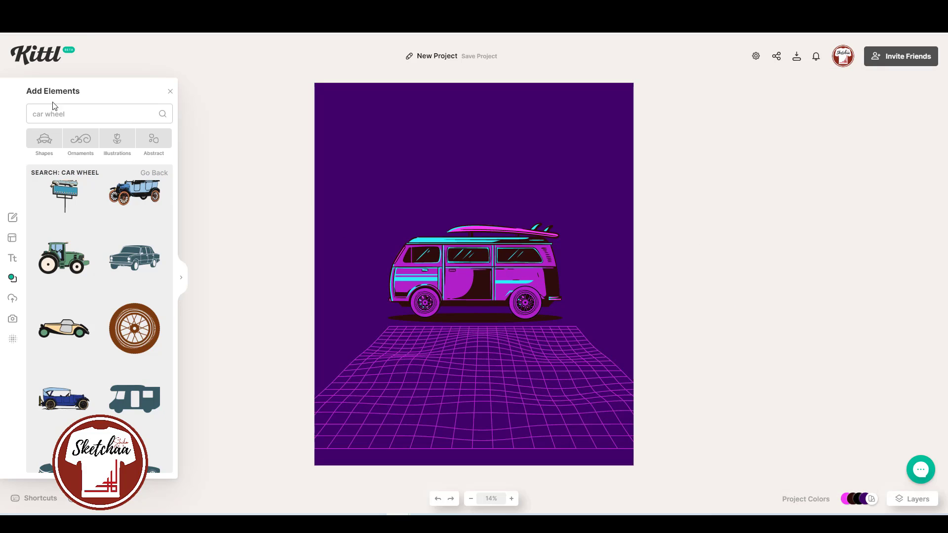
# - Search the elements for "sunset", add the orange striped sun and enlarge it to about the van's width, rising above its roof
pyautogui.write('sunset')
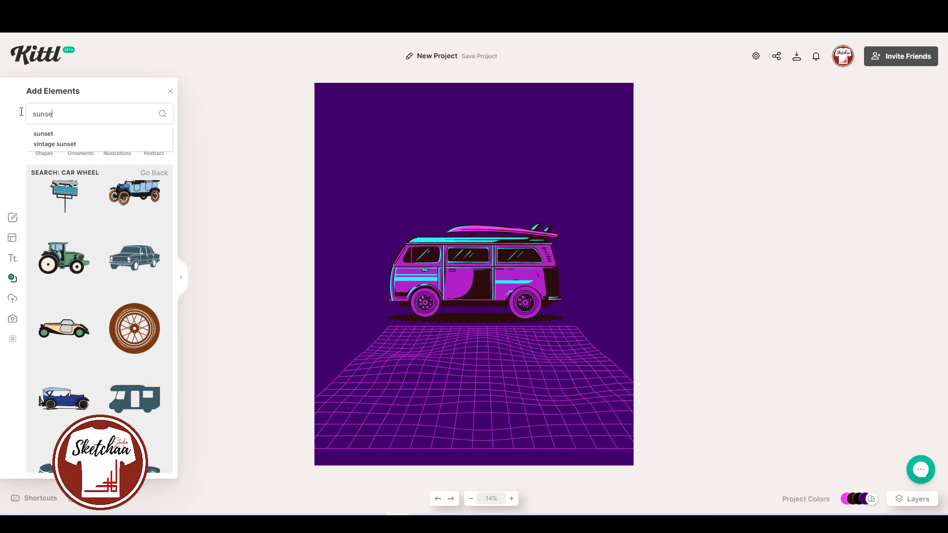
pyautogui.press('Return')
pyautogui.scroll(-10, 101, 239)
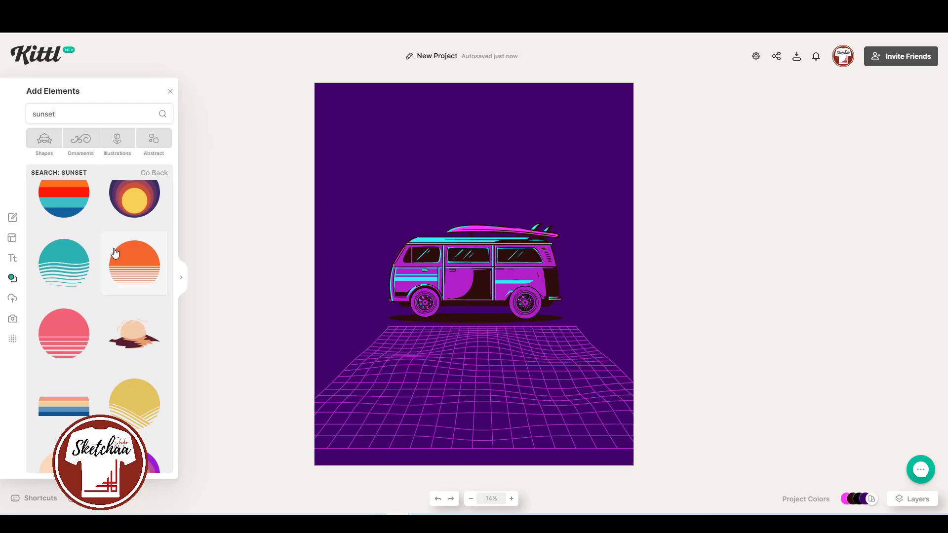
pyautogui.click(150, 262)
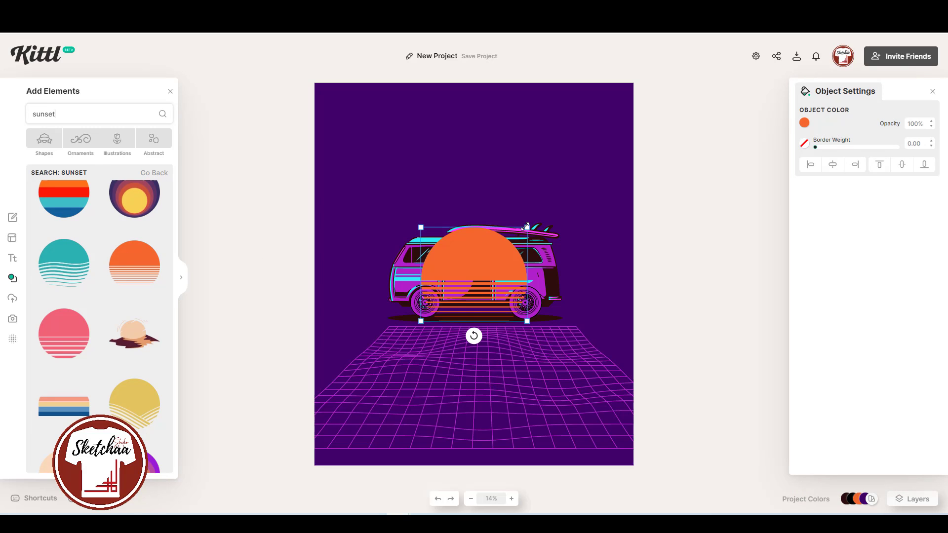
pyautogui.moveTo(525, 227); pyautogui.dragTo(571, 189)
pyautogui.moveTo(494, 249); pyautogui.dragTo(485, 212)
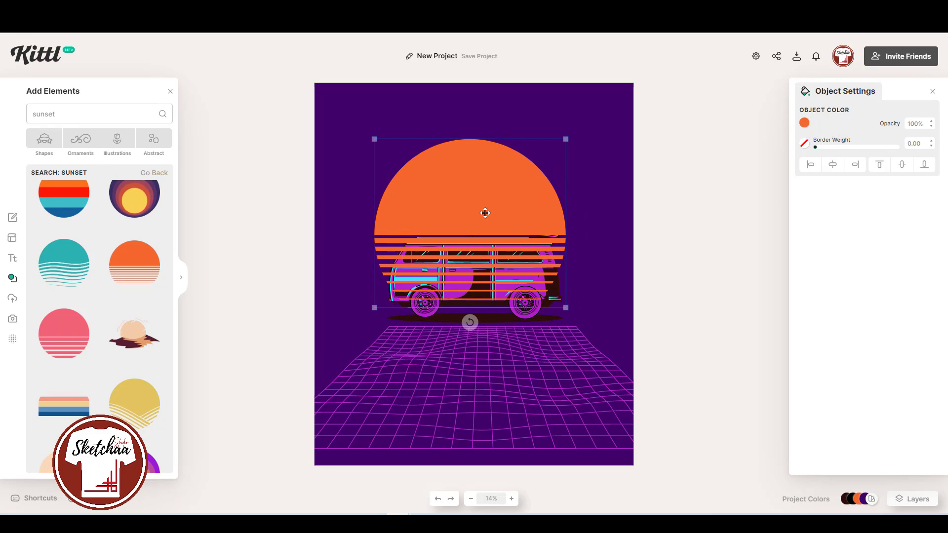
# - Move the sun layer below the van group and centre the sun horizontally behind the van
pyautogui.click(913, 497)
pyautogui.moveTo(849, 375); pyautogui.dragTo(859, 396)
pyautogui.moveTo(508, 243); pyautogui.dragTo(512, 247)
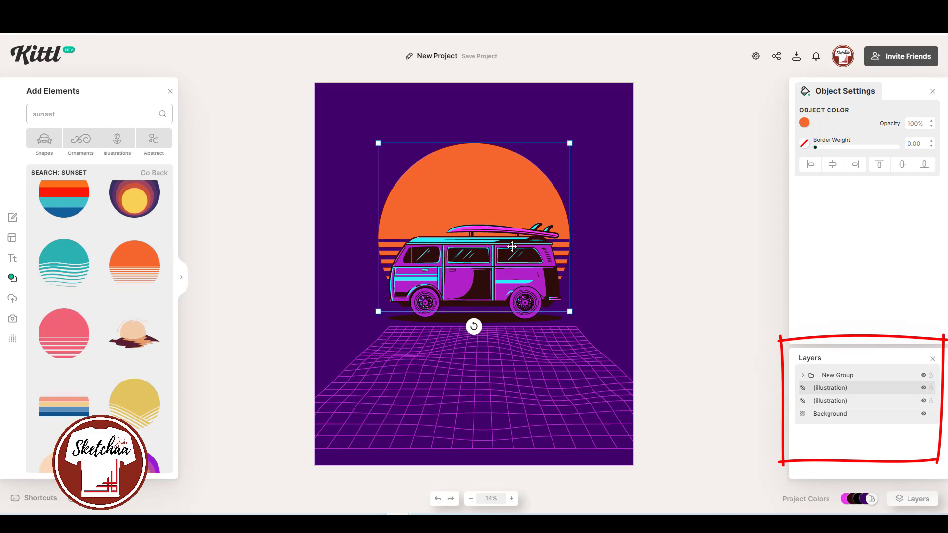
# - Recolour the sun to the document palette's bright cyan, and nudge the sun down and the grid up toward the van
pyautogui.click(804, 123)
pyautogui.click(707, 310)
pyautogui.click(673, 370)
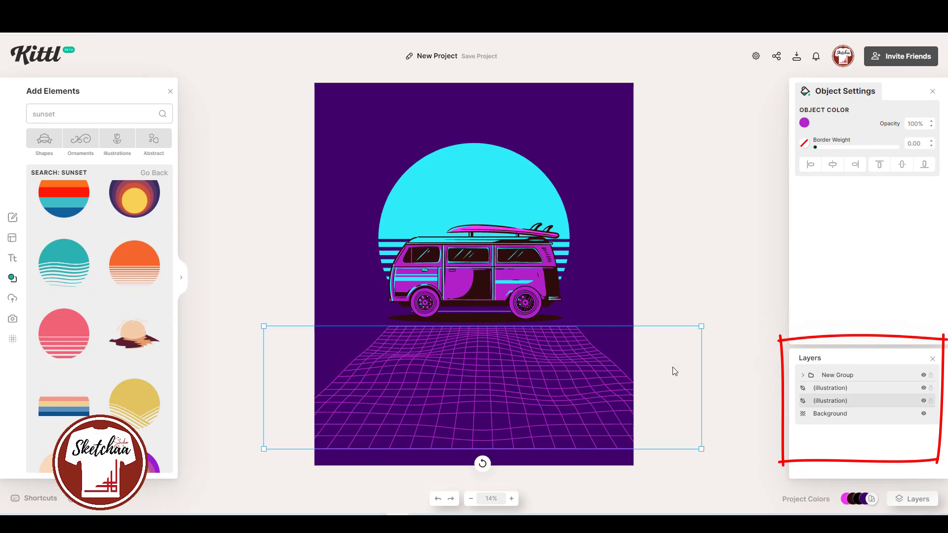
pyautogui.click(534, 196)
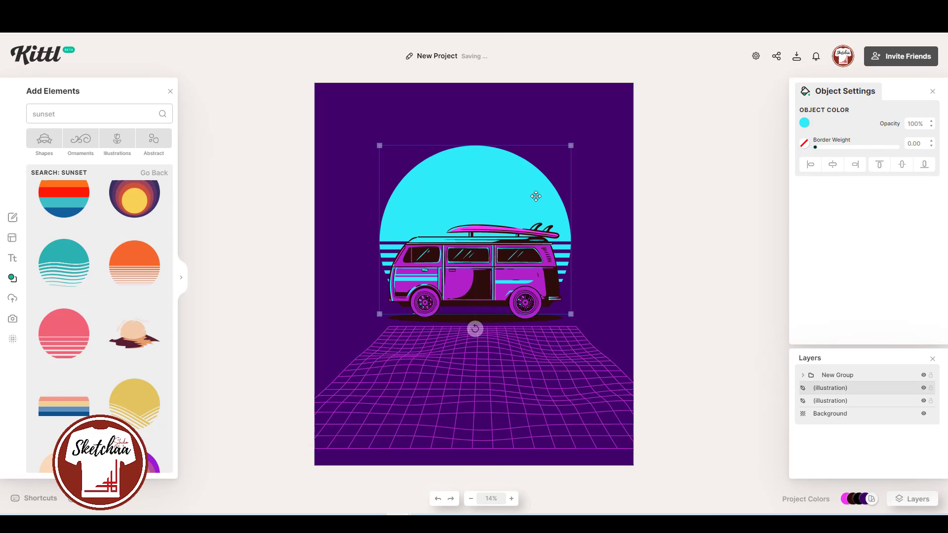
pyautogui.moveTo(586, 379); pyautogui.dragTo(582, 377)
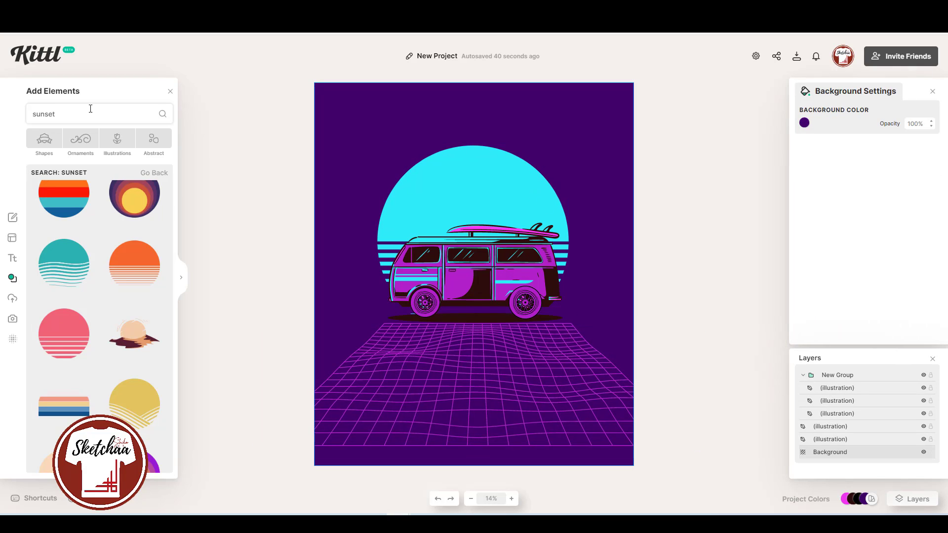
# - Search the elements for "palms" and expand the results to full width
pyautogui.write('palms')
pyautogui.press('Return')
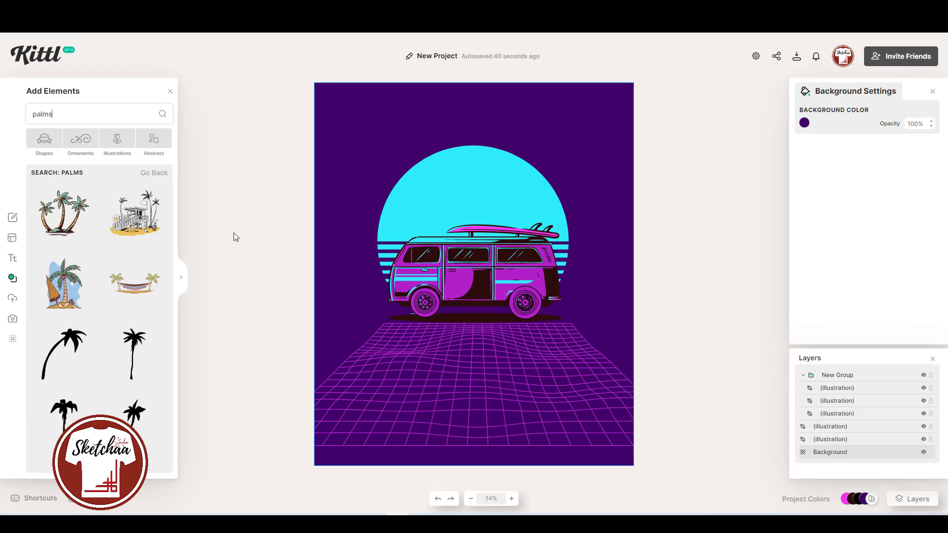
pyautogui.click(715, 273)
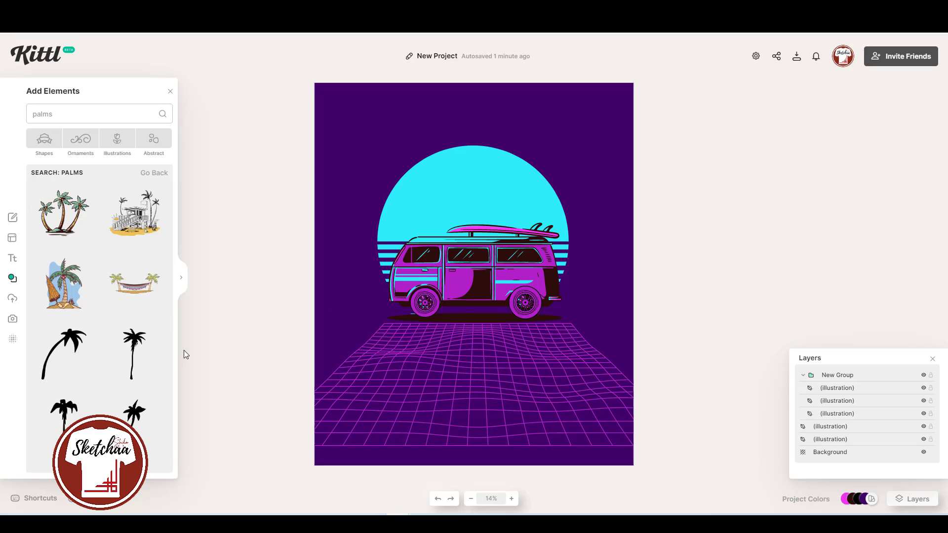
pyautogui.click(181, 278)
# - Search the elements for "trees", add two black palm silhouettes, one upright and one slanted, and return to the artboard
pyautogui.doubleClick(43, 114)
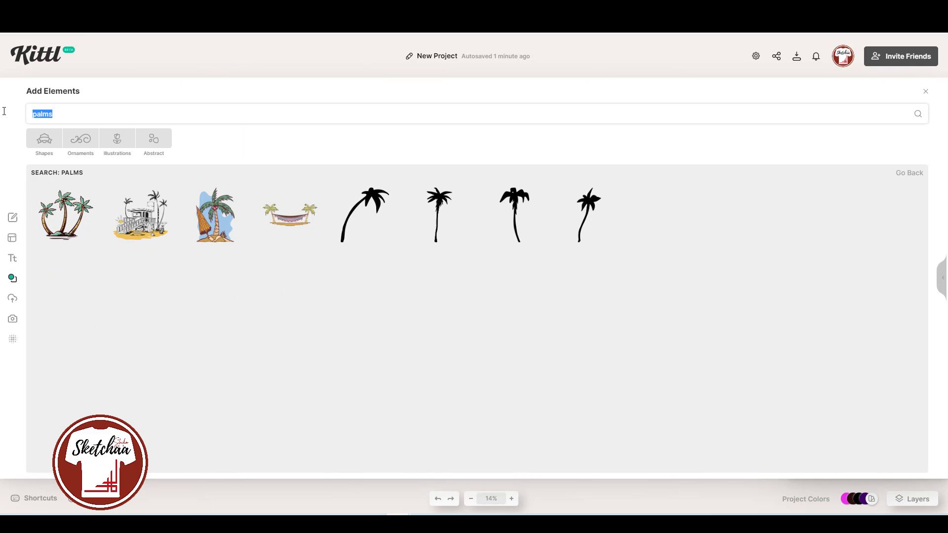
pyautogui.write('trees')
pyautogui.scroll(-3, 547, 261)
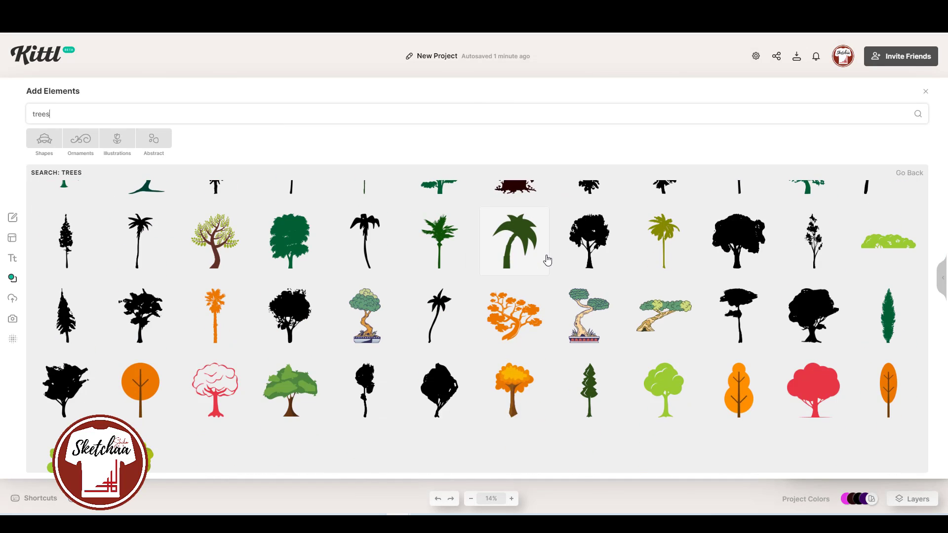
pyautogui.scroll(4, 545, 260)
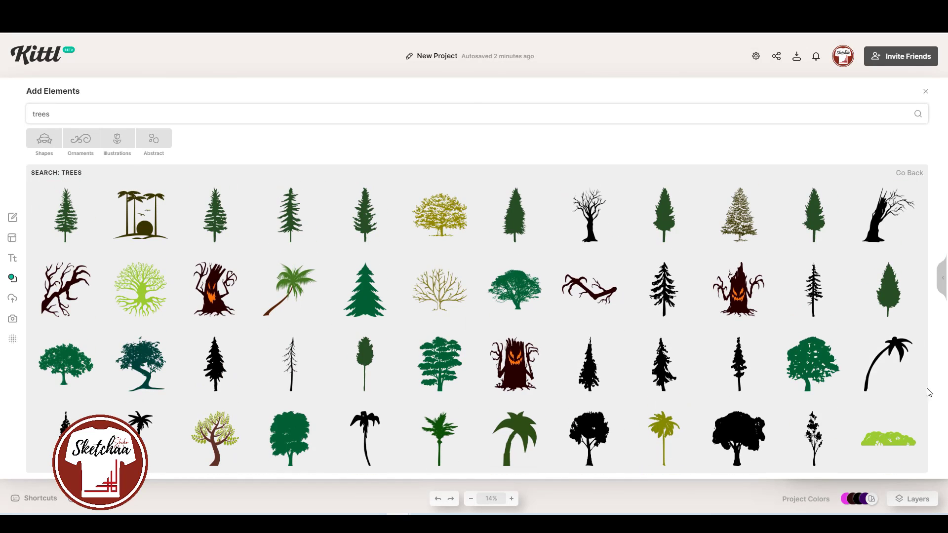
pyautogui.click(370, 429)
pyautogui.scroll(-5, 628, 357)
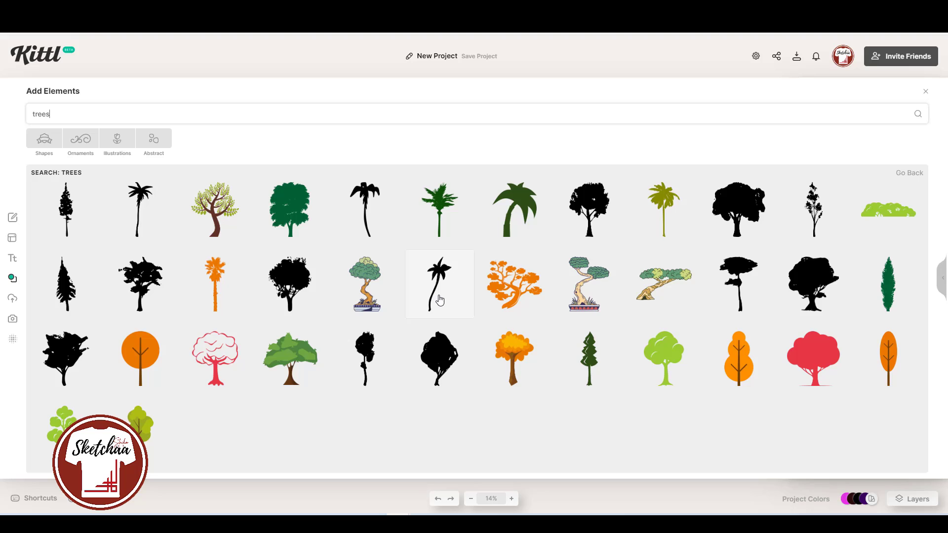
pyautogui.click(917, 113)
pyautogui.click(926, 92)
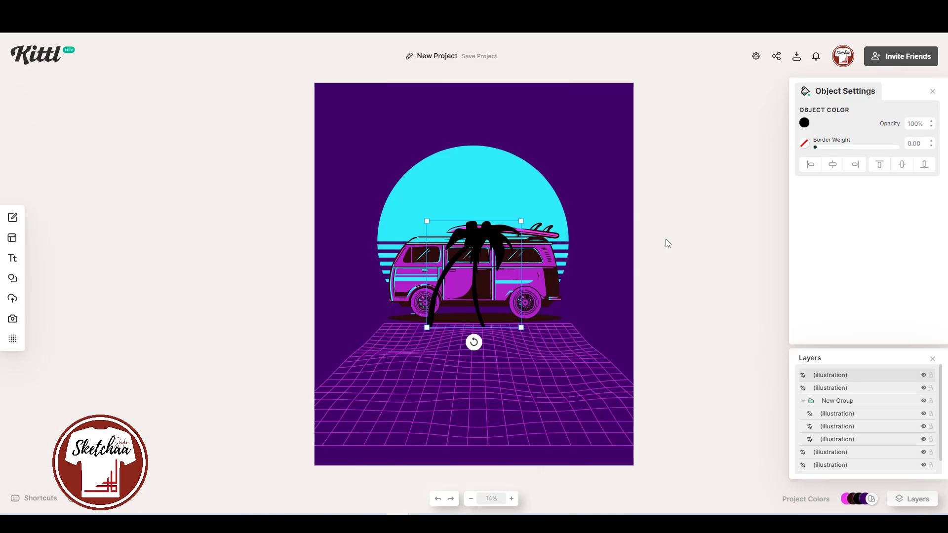
# - Delete the upright palm and place the slanted palm over the van's right half, flipped horizontally
pyautogui.moveTo(477, 230); pyautogui.dragTo(487, 196)
pyautogui.click(481, 247)
pyautogui.press('Delete')
pyautogui.rightClick(510, 207)
pyautogui.click(538, 285)
# - Duplicate the slanted palm onto the sun's left half and flip the copy horizontally
pyautogui.click(495, 216)
pyautogui.keyDown('alt'); pyautogui.moveTo(487, 196); pyautogui.dragTo(406, 202); pyautogui.keyUp('alt')
pyautogui.rightClick(428, 203)
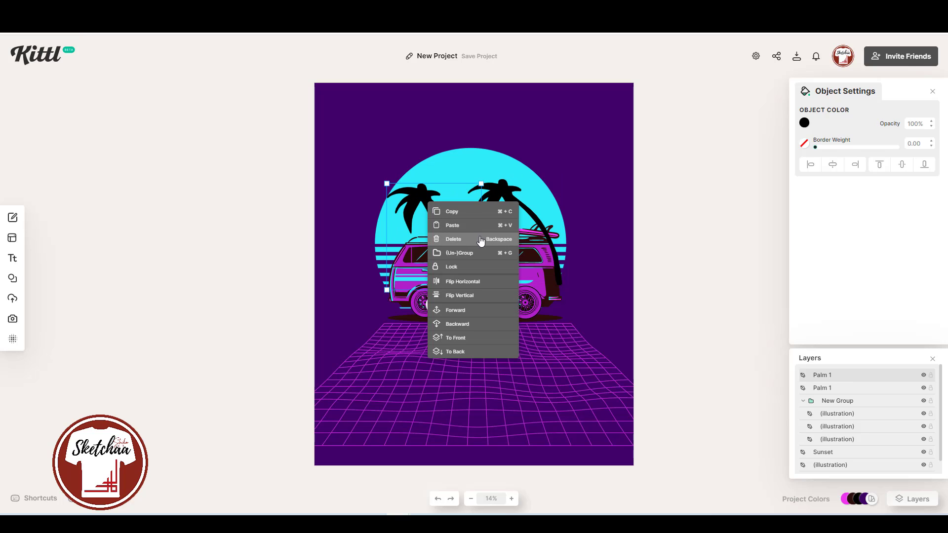
pyautogui.click(482, 281)
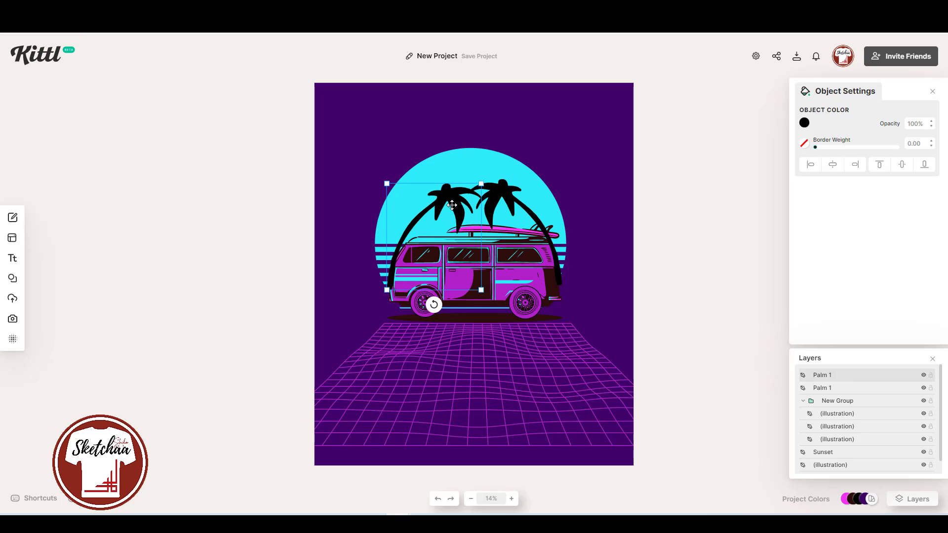
# - Rotate the left palm to about -22° and tilt the right palm to mirror it, positioning both near the sun's edges
pyautogui.moveTo(452, 204); pyautogui.dragTo(440, 195)
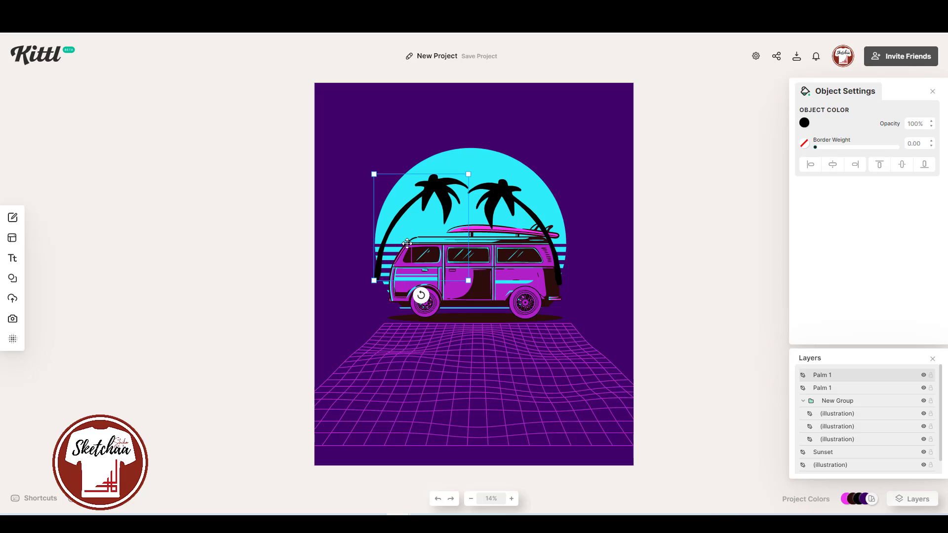
pyautogui.moveTo(421, 298); pyautogui.dragTo(449, 296)
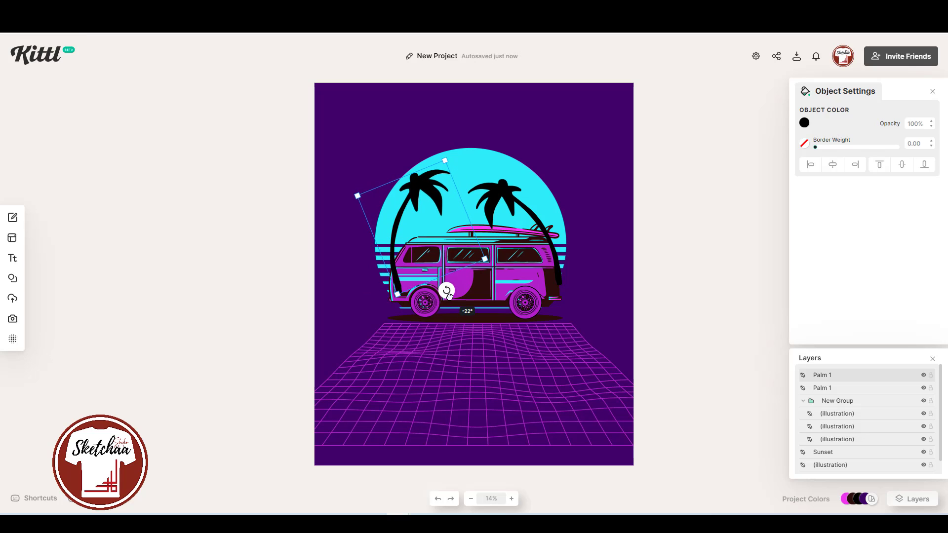
pyautogui.click(508, 197)
pyautogui.moveTo(515, 301); pyautogui.dragTo(492, 303)
pyautogui.moveTo(517, 198); pyautogui.dragTo(523, 203)
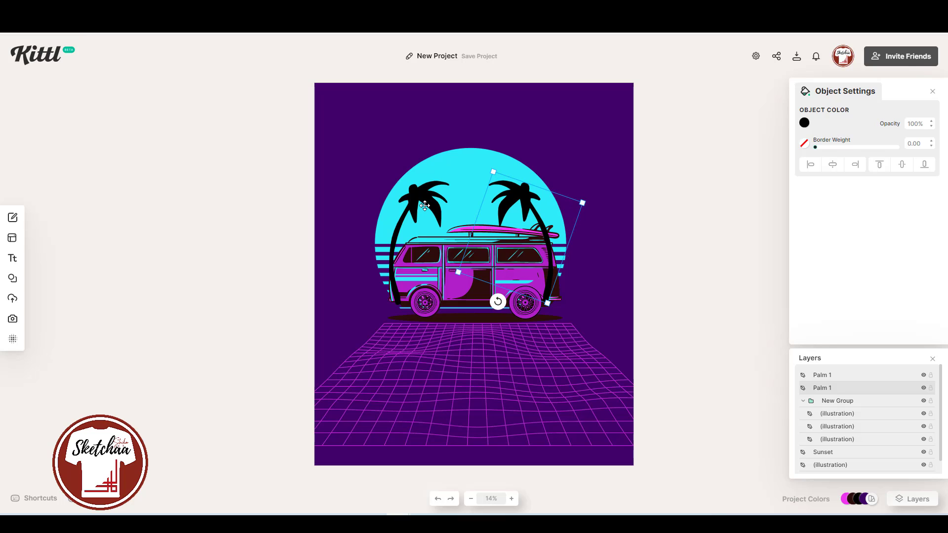
# - Group the two slanted palms and name the group Palms
pyautogui.keyDown('shift'); pyautogui.click(425, 205); pyautogui.keyUp('shift')
pyautogui.rightClick(425, 201)
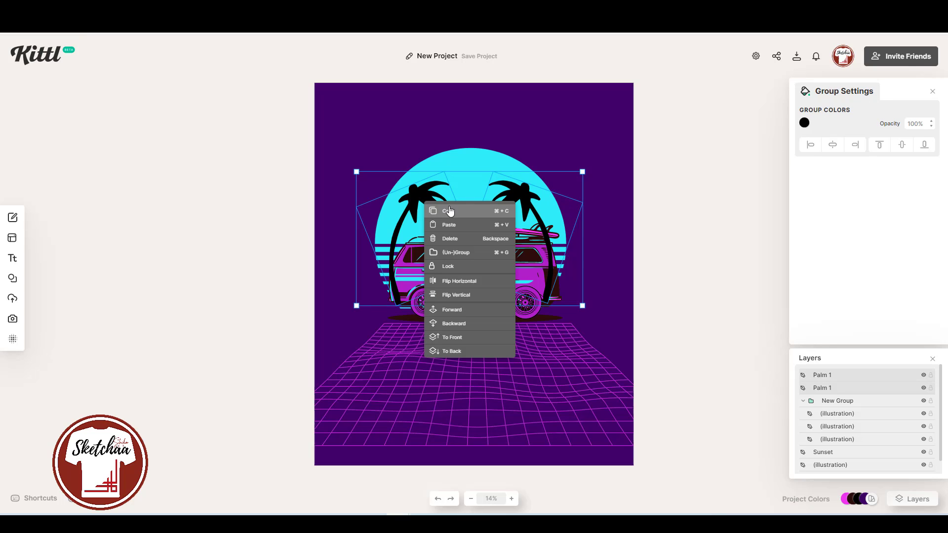
pyautogui.click(466, 254)
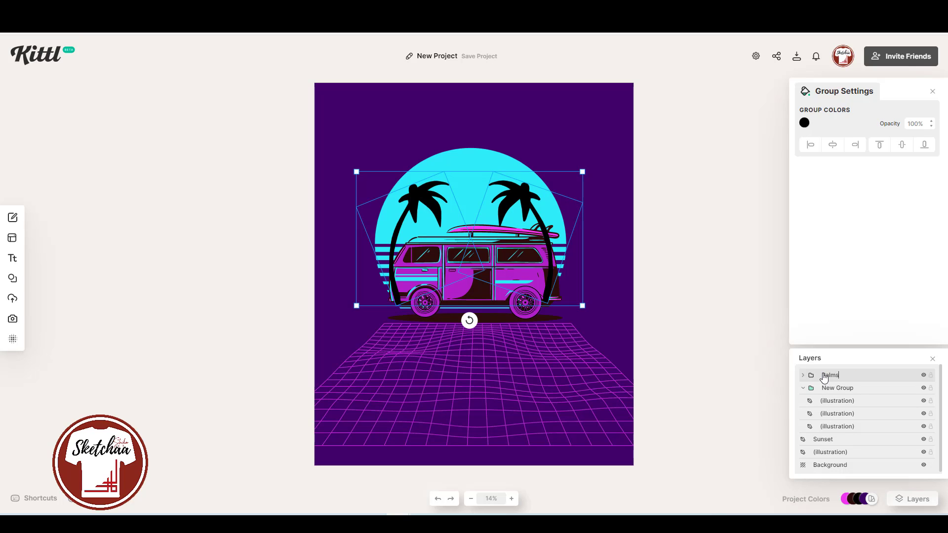
pyautogui.click(739, 429)
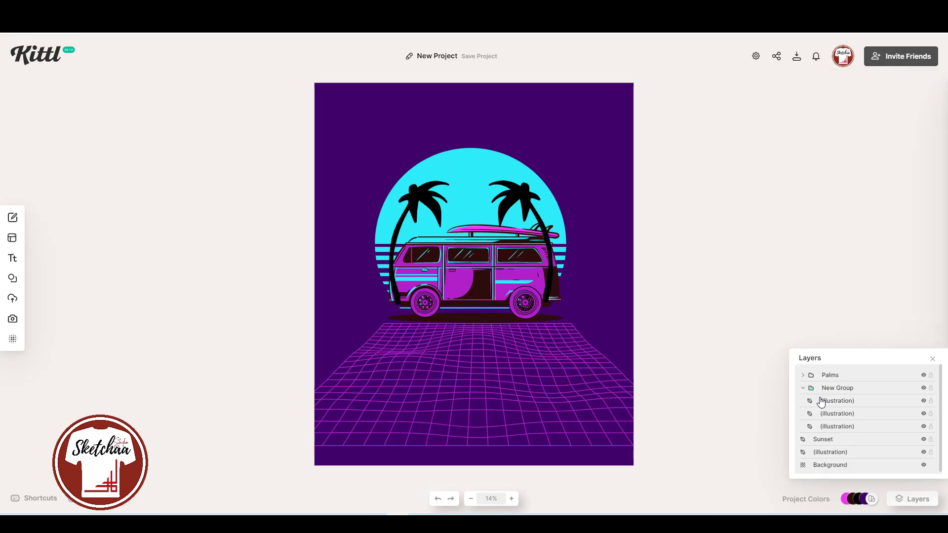
# - Rename the van's layer group as Van, collapse it and place it above the Palms group
pyautogui.click(924, 390)
pyautogui.click(924, 389)
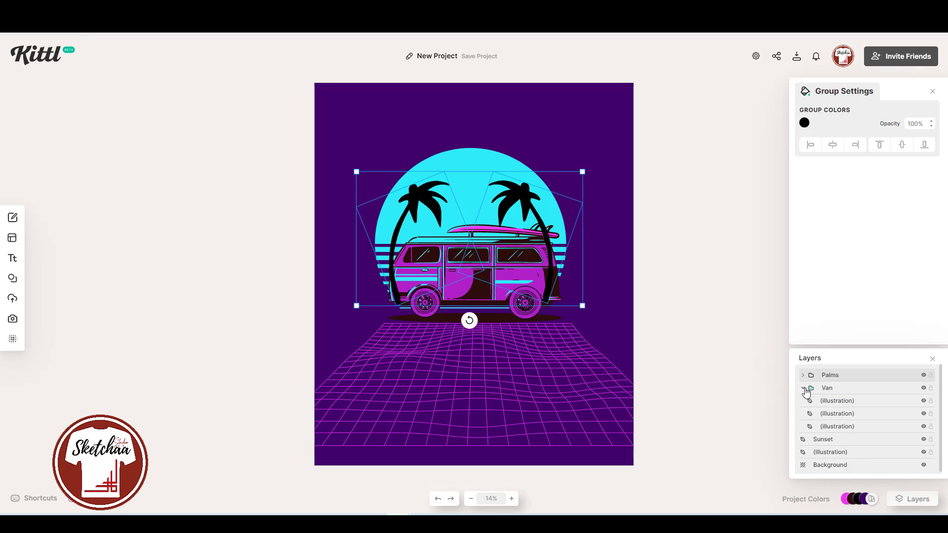
pyautogui.click(803, 389)
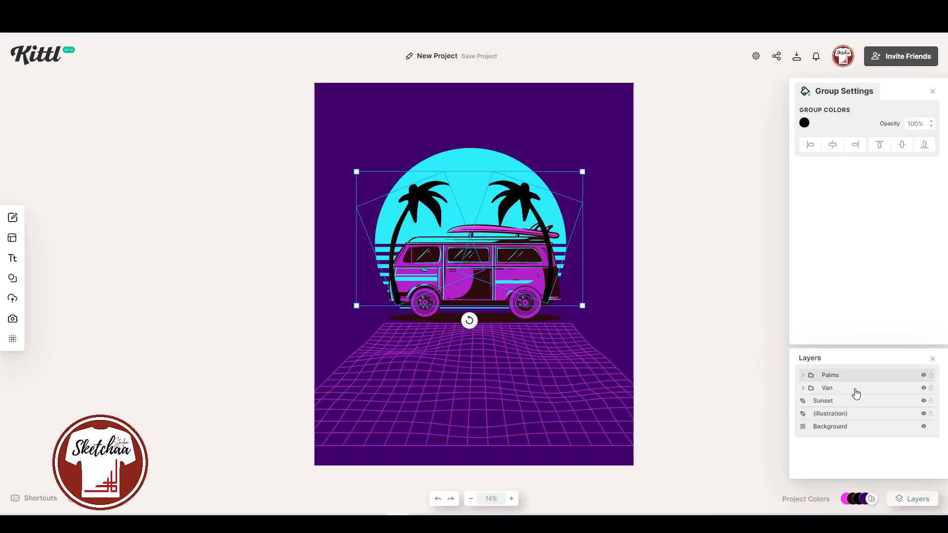
pyautogui.moveTo(856, 393); pyautogui.dragTo(854, 373)
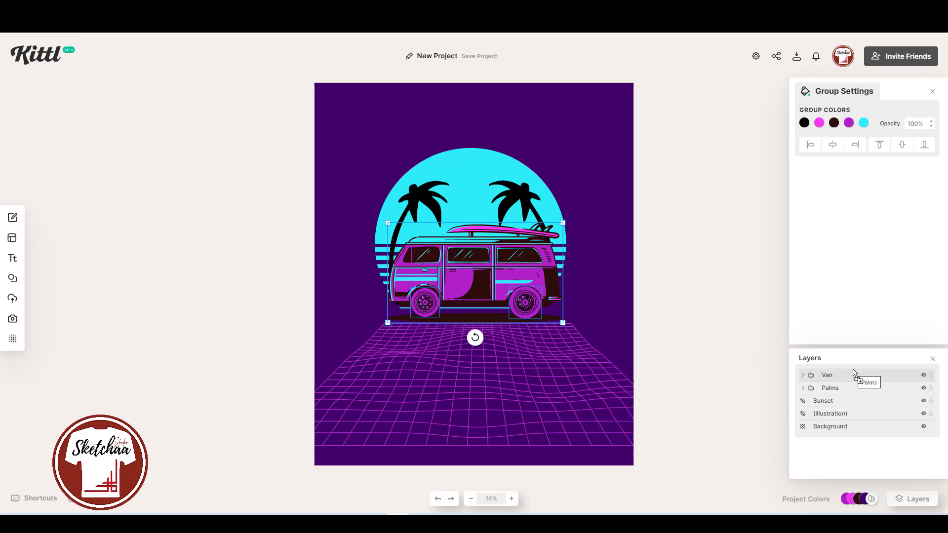
pyautogui.click(753, 403)
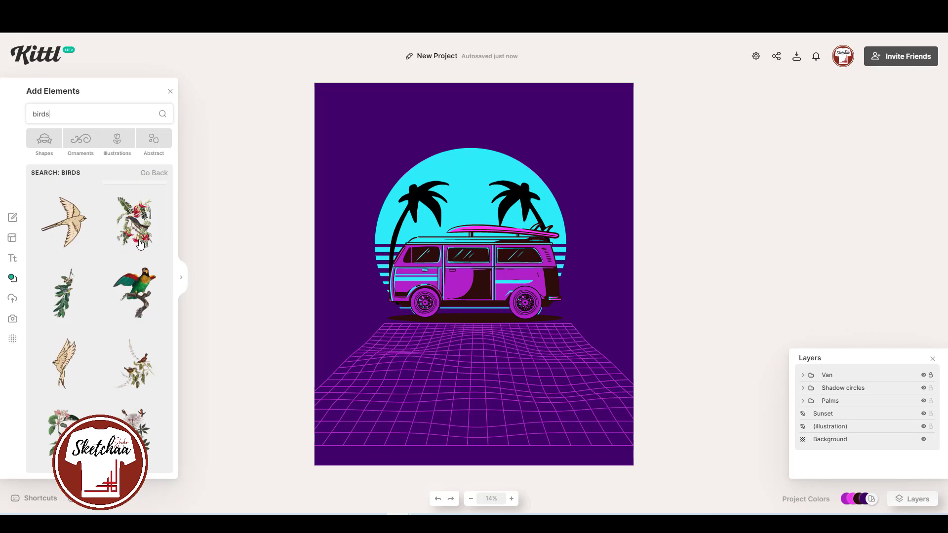
# - Search the elements for "birds" and "flying bird", and add the dark soaring bird silhouette with raised wings
pyautogui.scroll(-10, 139, 243)
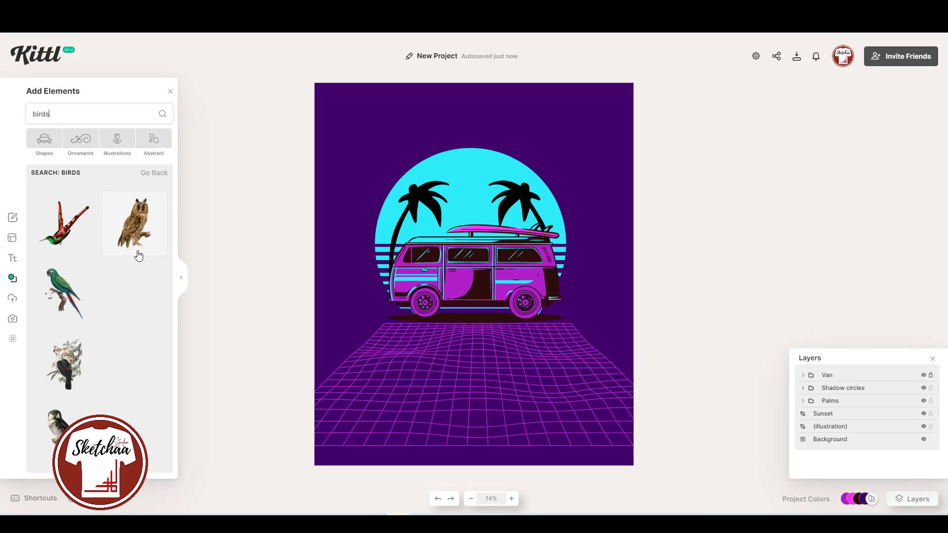
pyautogui.scroll(-5, 137, 258)
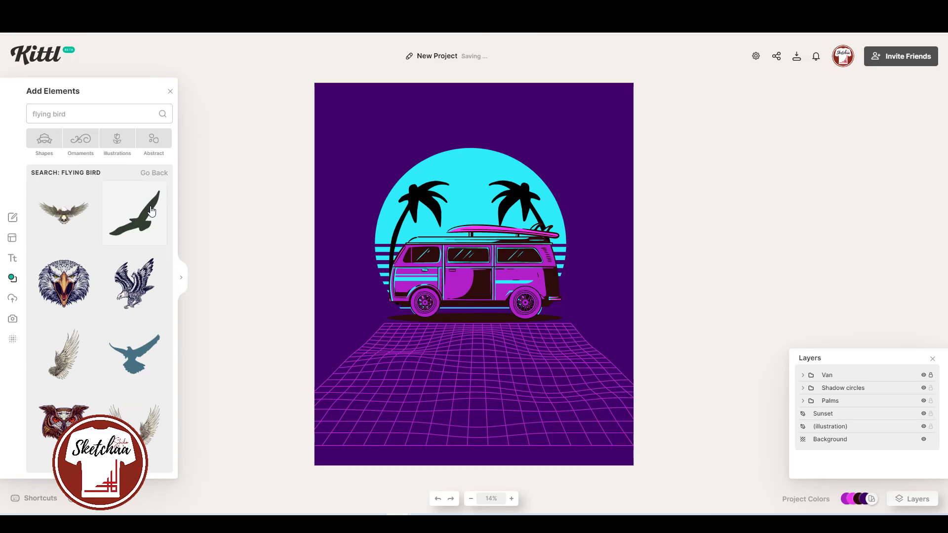
pyautogui.click(134, 213)
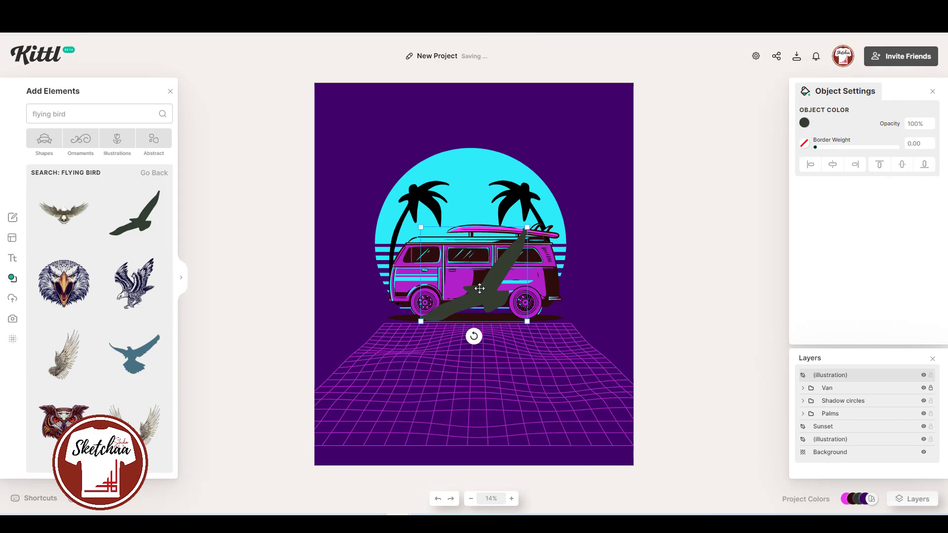
# - Recolour the bird to the document palette's black and shrink it, slightly tilted, onto the upper part of the sun
pyautogui.click(805, 123)
pyautogui.click(694, 309)
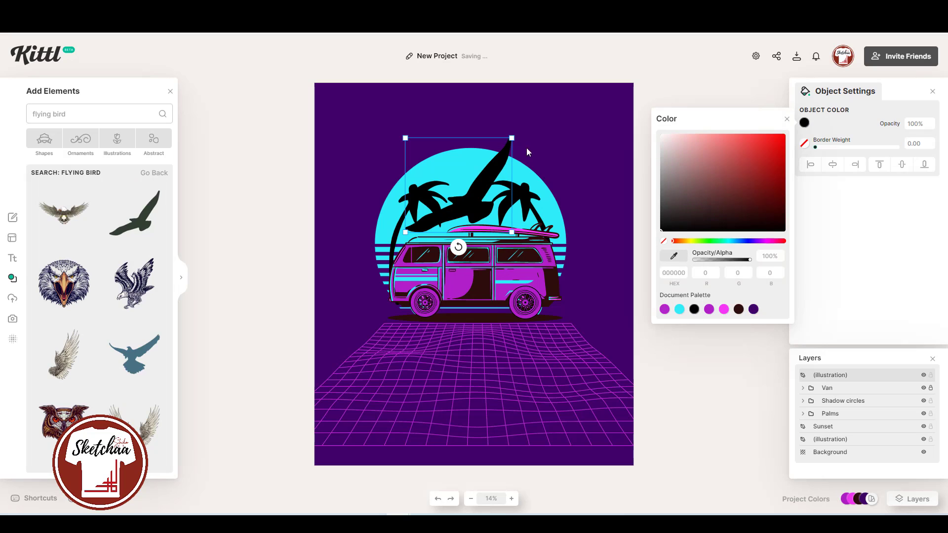
pyautogui.moveTo(512, 137); pyautogui.dragTo(452, 187)
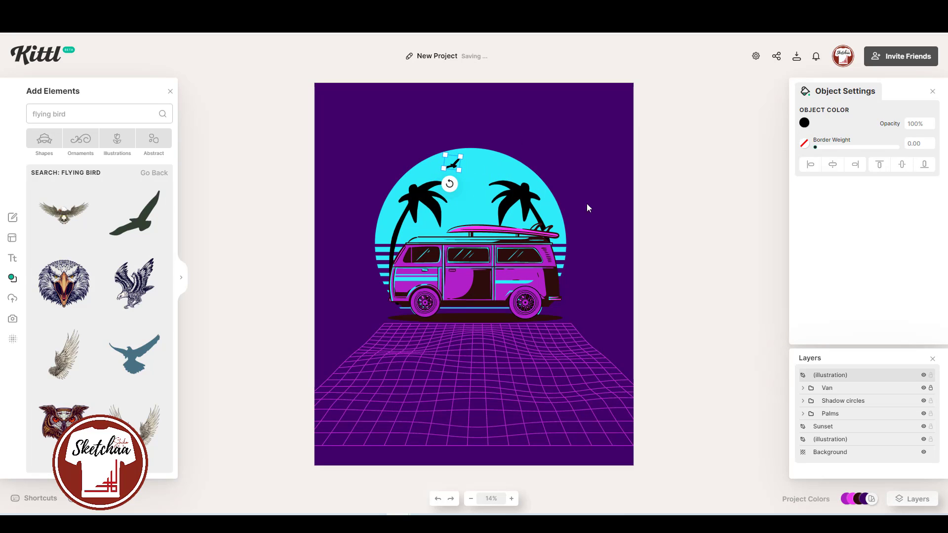
# - Add the dark gliding bird silhouette, recolour it black and place it small and tilted beside the first bird
pyautogui.scroll(-3, 133, 302)
pyautogui.click(144, 350)
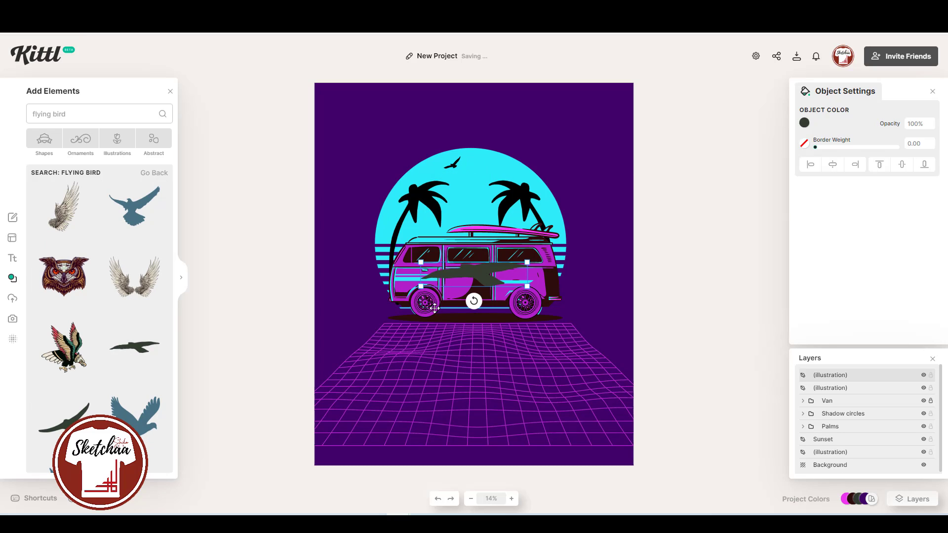
pyautogui.click(805, 122)
pyautogui.moveTo(666, 217); pyautogui.dragTo(661, 230)
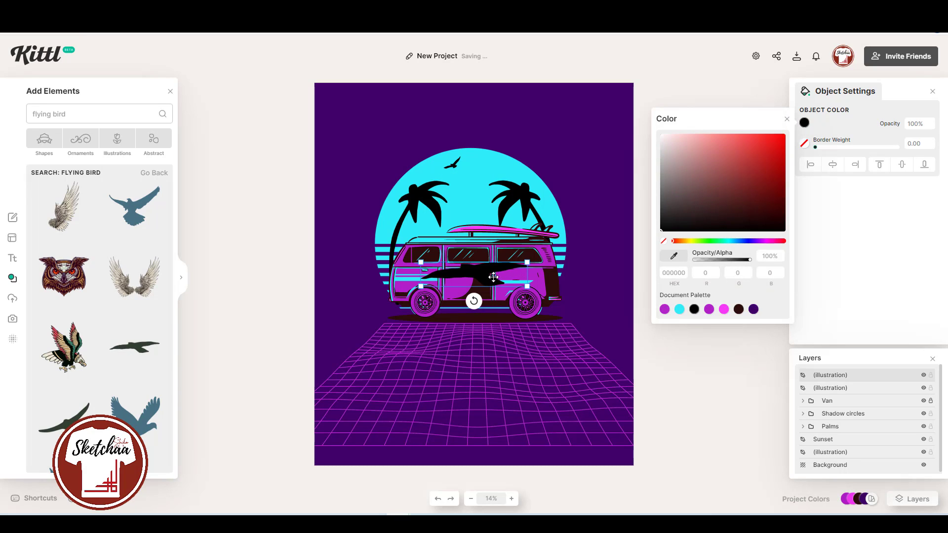
pyautogui.moveTo(525, 264); pyautogui.dragTo(504, 210)
pyautogui.moveTo(507, 165); pyautogui.dragTo(497, 173)
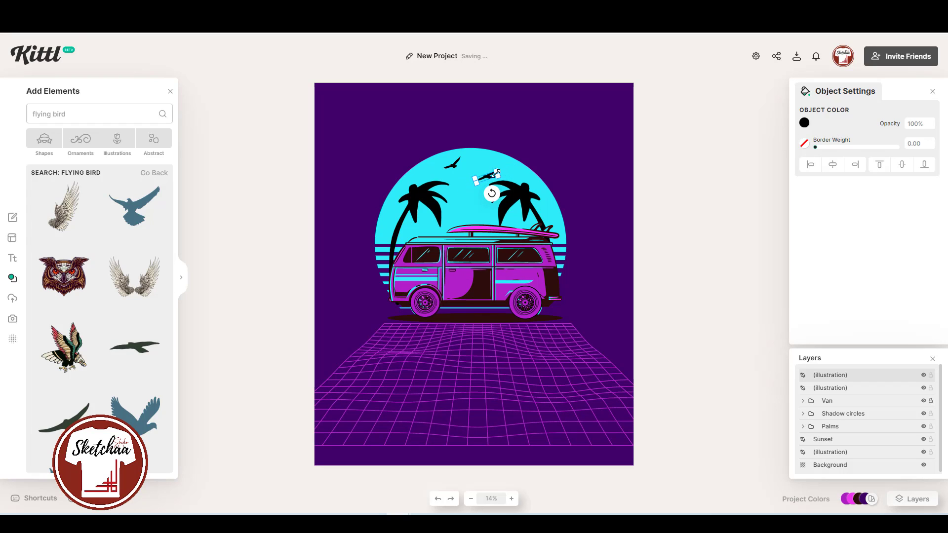
pyautogui.click(665, 222)
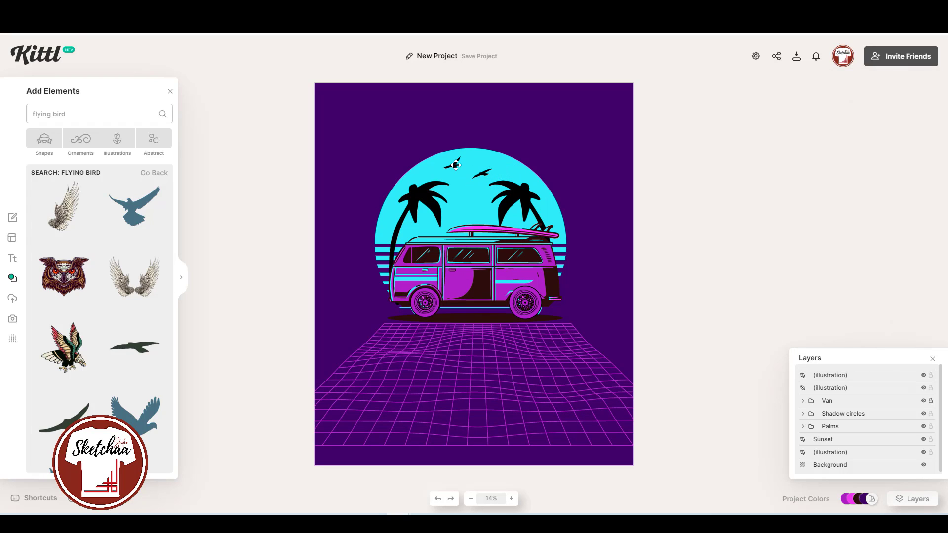
# - Duplicate the gliding bird as a smaller third bird and arrange the three birds as a close flock on the sun
pyautogui.click(456, 165)
pyautogui.click(673, 221)
pyautogui.click(456, 163)
pyautogui.click(482, 173)
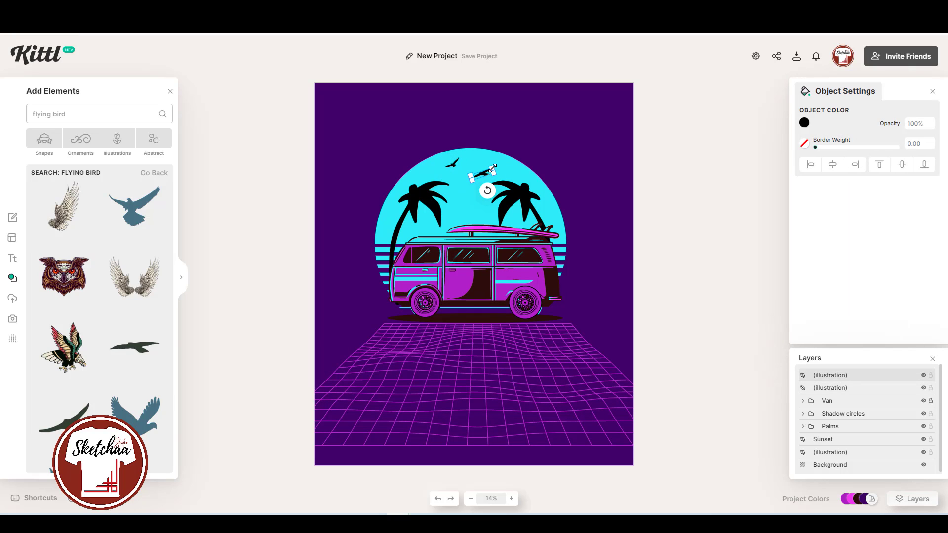
pyautogui.click(521, 179)
pyautogui.moveTo(485, 172); pyautogui.dragTo(470, 175)
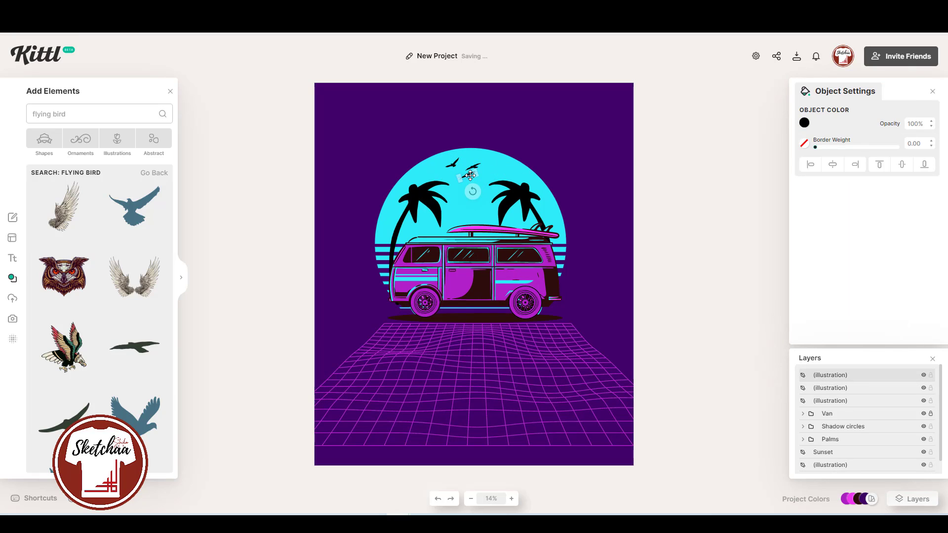
# - Search the elements for "beach" and add the black palm silhouette with the curved trunk
pyautogui.tripleClick(93, 114)
pyautogui.write('beach')
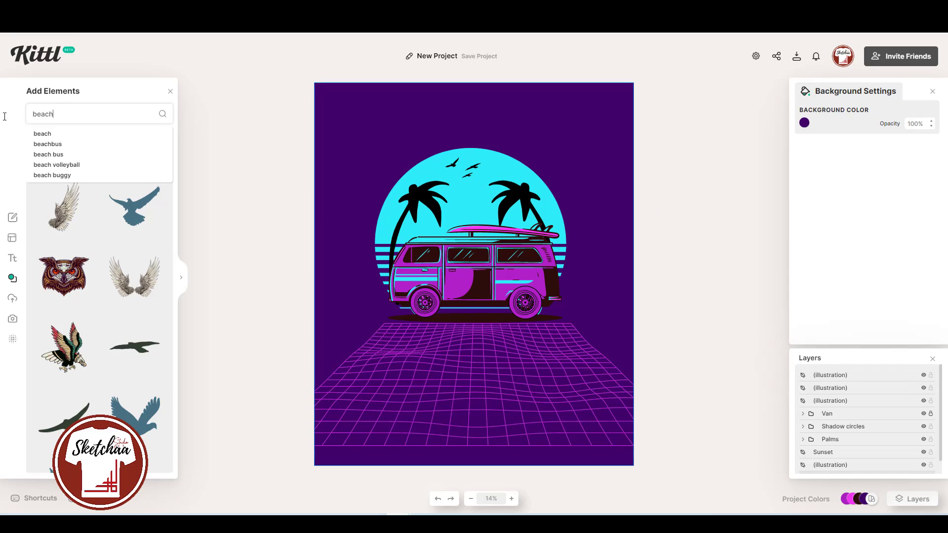
pyautogui.press('Return')
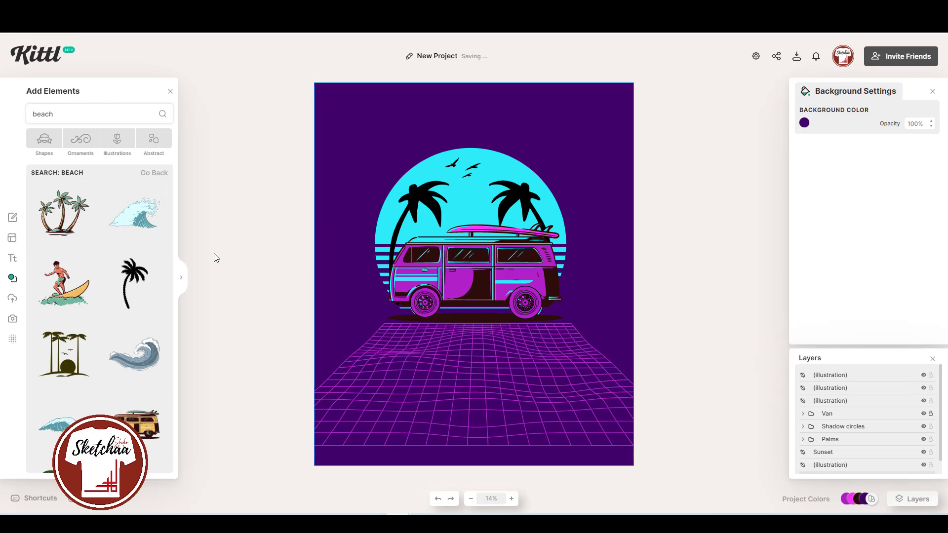
pyautogui.scroll(-3, 134, 299)
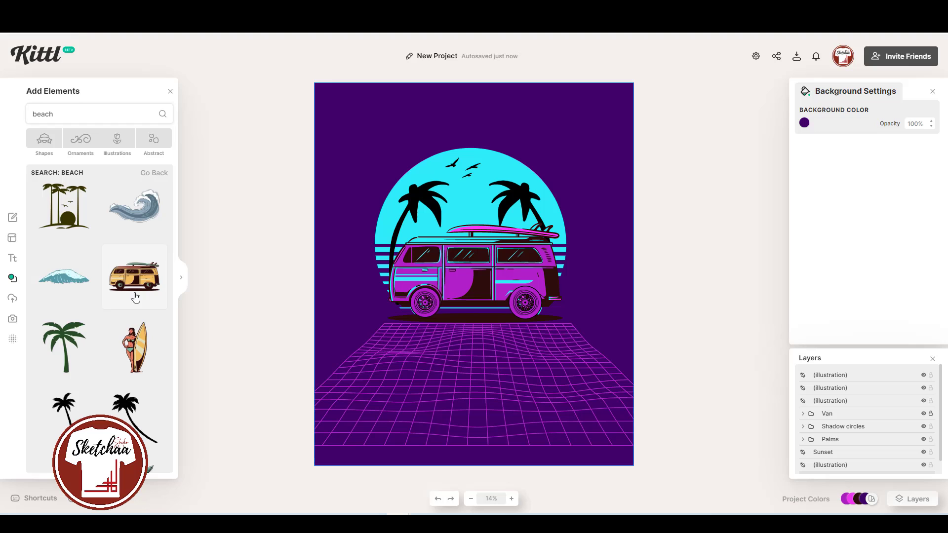
pyautogui.scroll(2, 101, 336)
pyautogui.click(133, 234)
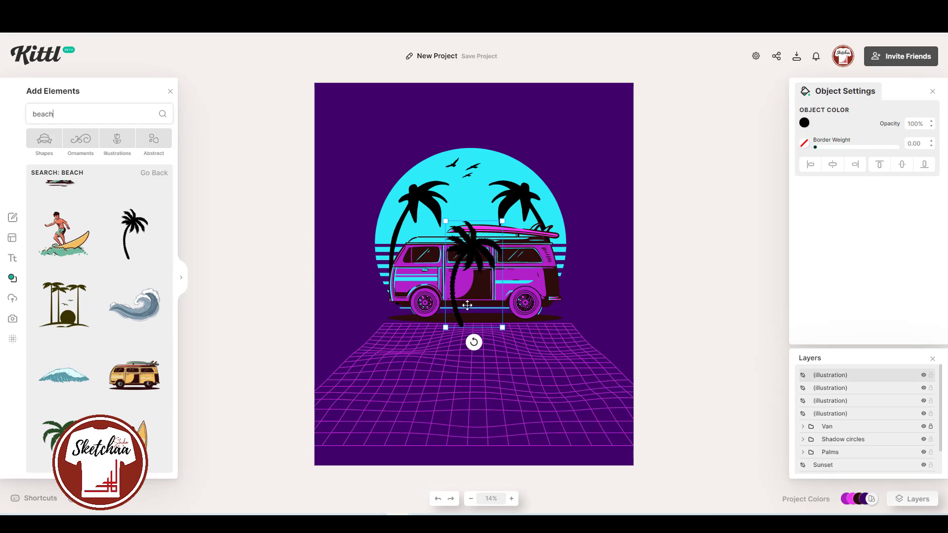
# - Delete the old Palms group and place the new palm, slightly enlarged, over the van's left end
pyautogui.moveTo(467, 306); pyautogui.dragTo(364, 263)
pyautogui.click(433, 209)
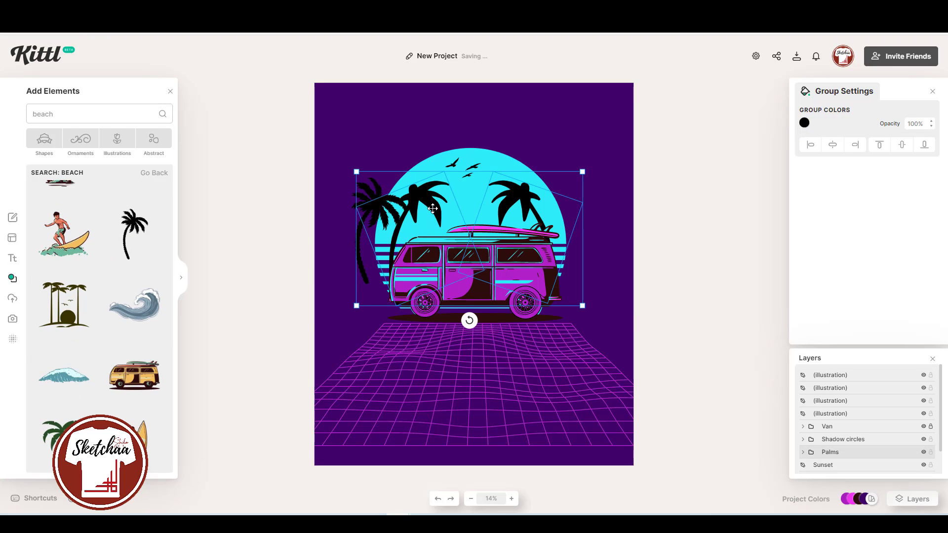
pyautogui.press('Delete')
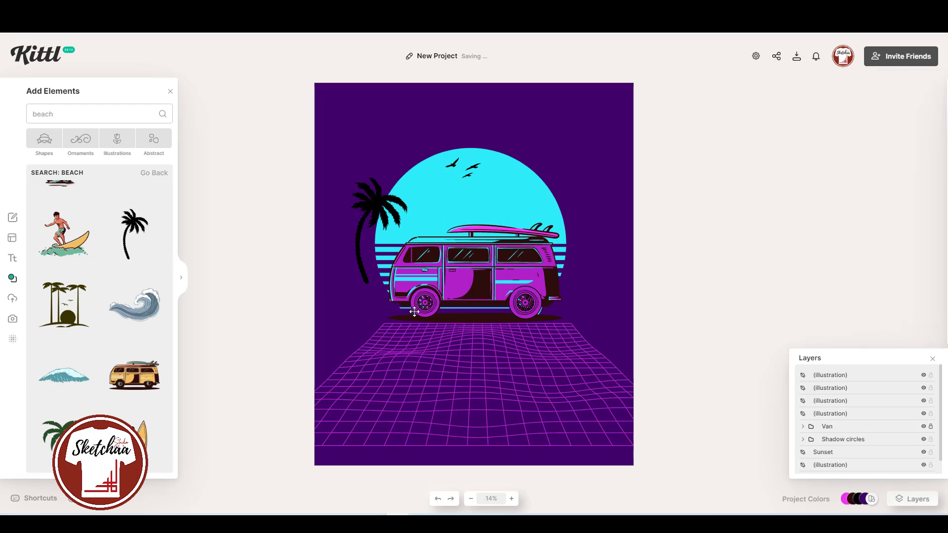
pyautogui.moveTo(366, 269); pyautogui.dragTo(393, 297)
pyautogui.click(652, 292)
# - Duplicate the new palm over the van's right end and flip the copy horizontally
pyautogui.click(421, 213)
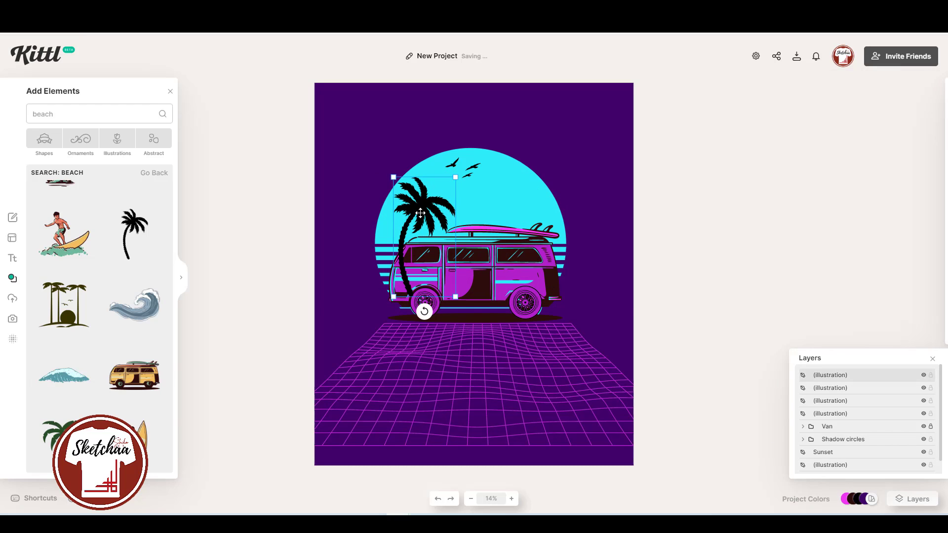
pyautogui.hotkey('ctrl', 'd')
pyautogui.moveTo(421, 213); pyautogui.dragTo(517, 214)
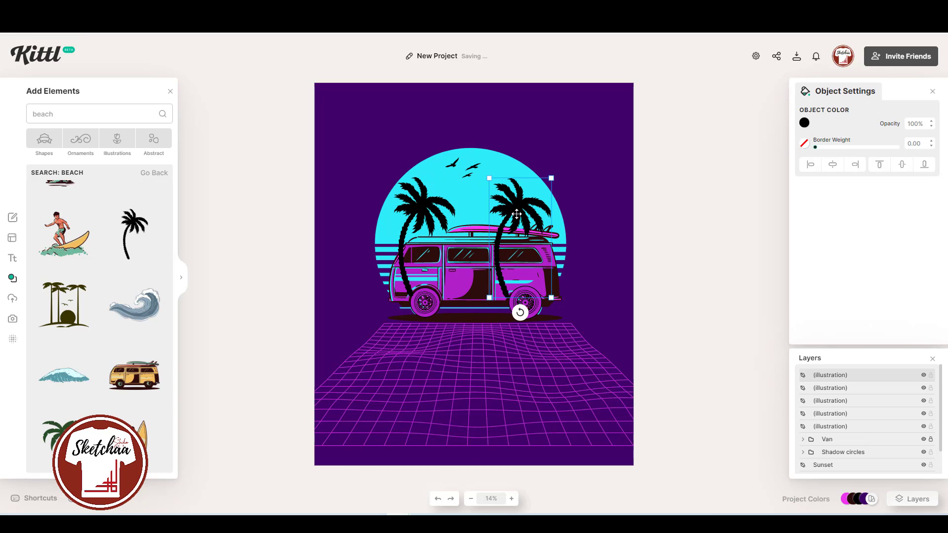
pyautogui.rightClick(516, 213)
pyautogui.click(576, 295)
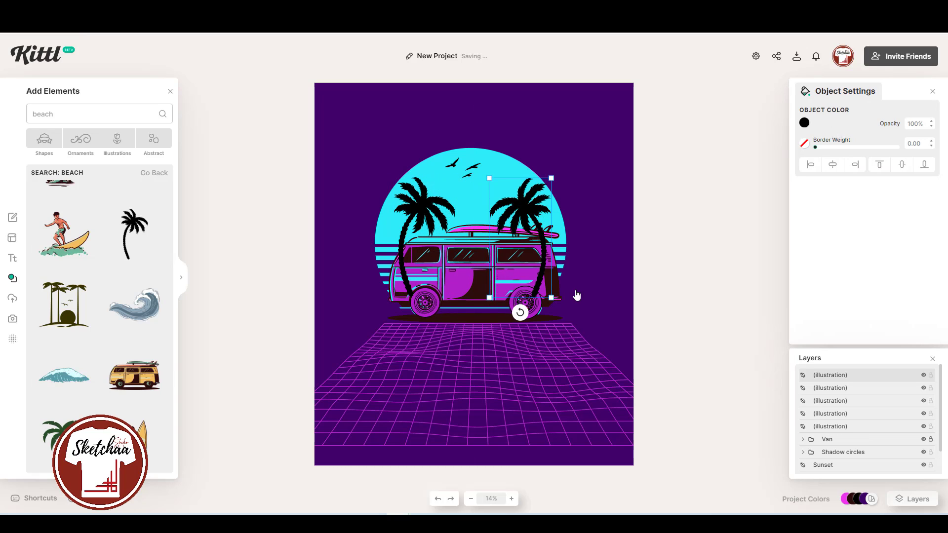
# - Group the two new palms and name the group Palms
pyautogui.keyDown('shift'); pyautogui.click(423, 208); pyautogui.keyUp('shift')
pyautogui.rightClick(423, 208)
pyautogui.click(455, 262)
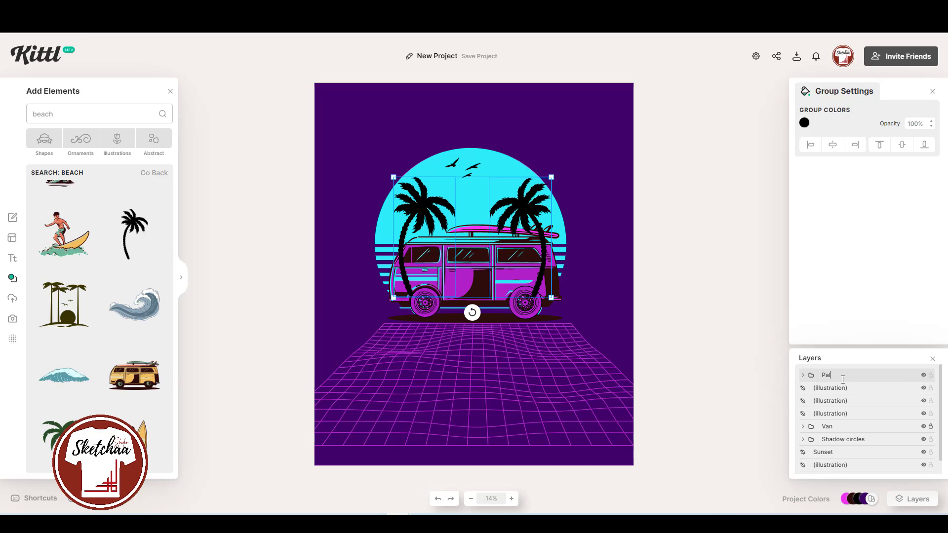
pyautogui.click(747, 379)
# - Move the Palms group directly below the Van group, and group the three birds under the name Birds
pyautogui.click(815, 375)
pyautogui.moveTo(843, 379); pyautogui.dragTo(846, 433)
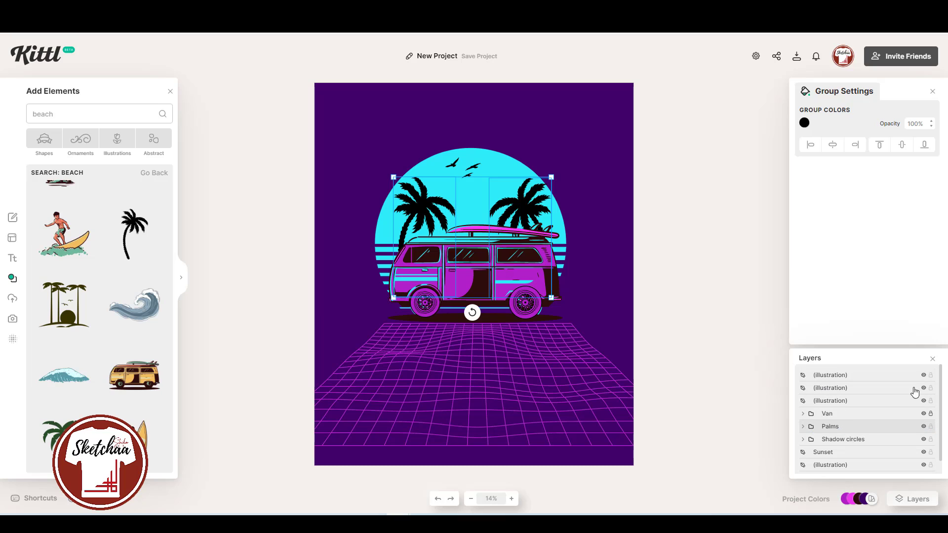
pyautogui.click(852, 378)
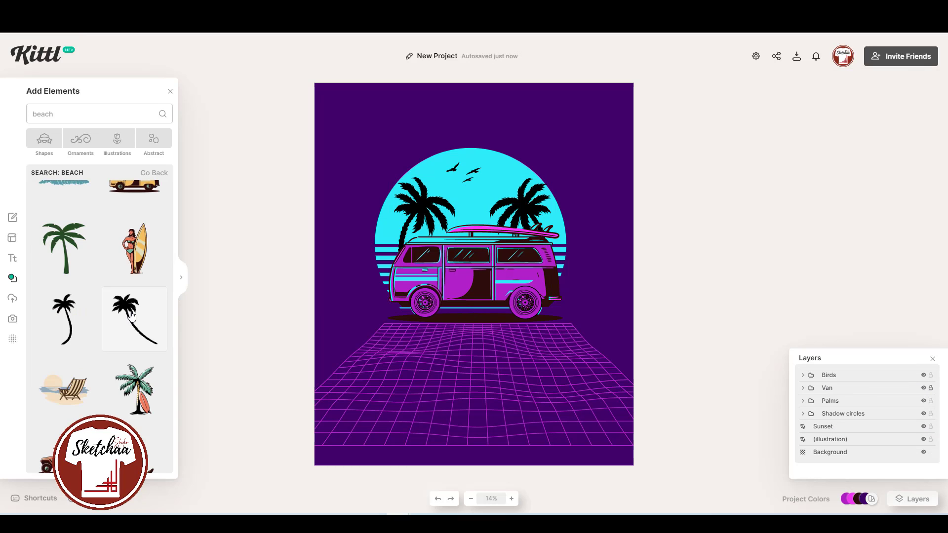
# - Add the black leaning palm illustration, rotate it more upright, enlarge it, and place it along the canvas's right edge beside the sun
pyautogui.click(130, 316)
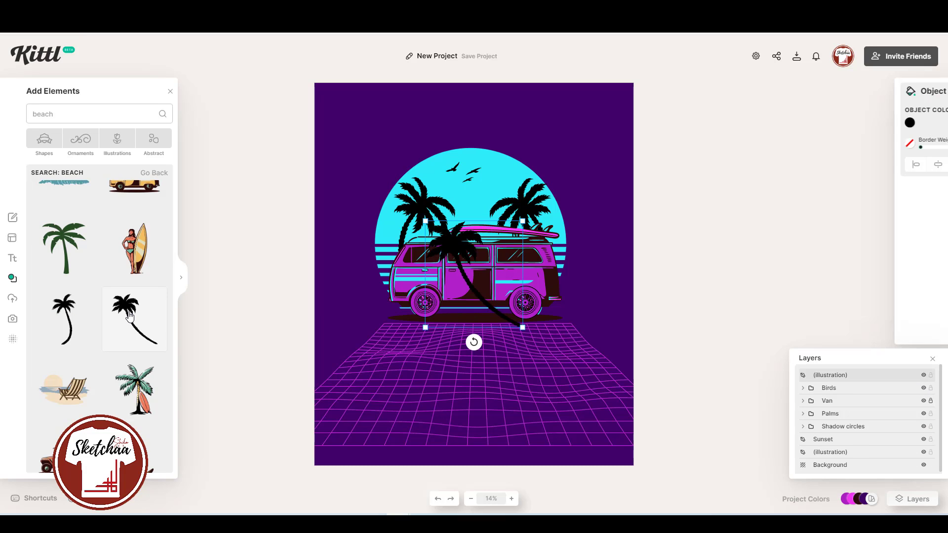
pyautogui.moveTo(459, 252); pyautogui.dragTo(586, 153)
pyautogui.moveTo(599, 248); pyautogui.dragTo(670, 271)
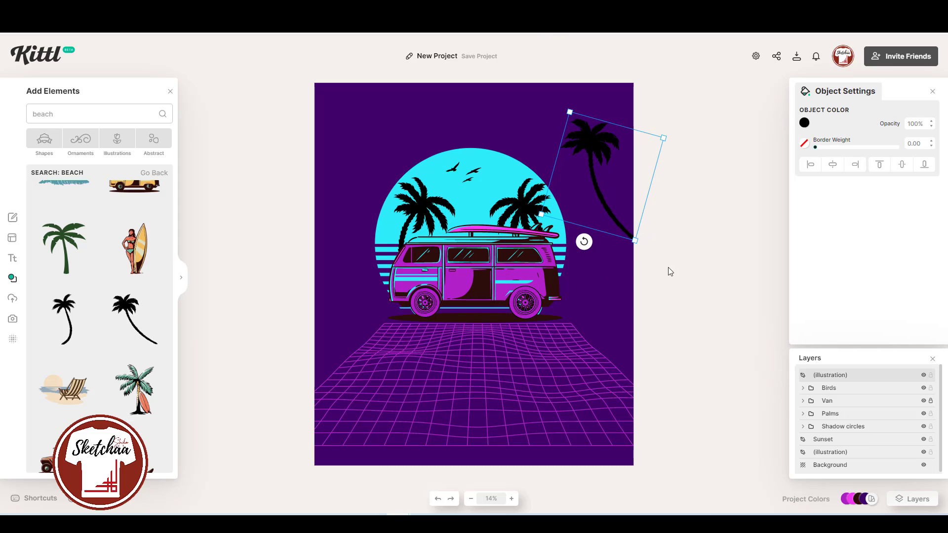
pyautogui.moveTo(637, 241); pyautogui.dragTo(664, 319)
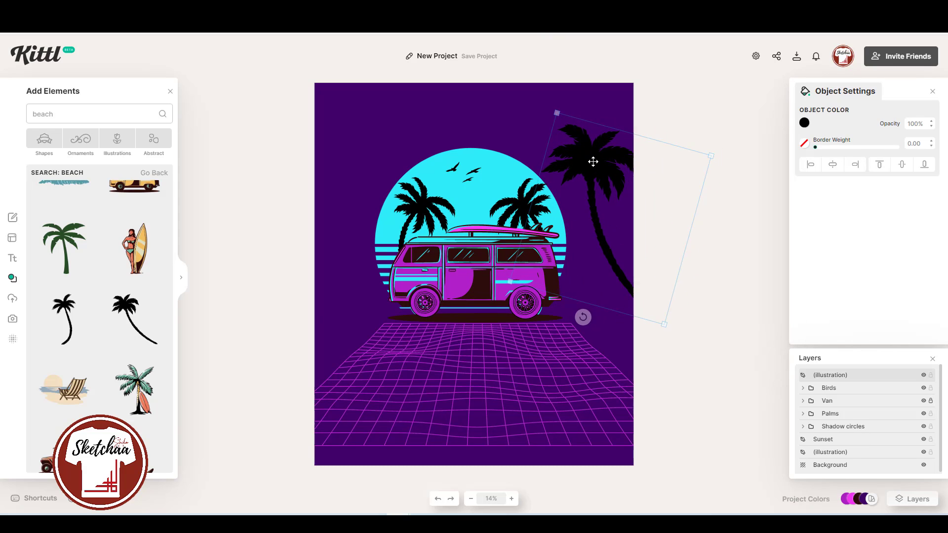
pyautogui.click(649, 218)
pyautogui.click(604, 173)
# - Duplicate the large palm on the opposite side of the sun and flip the copy horizontally
pyautogui.keyDown('alt'); pyautogui.moveTo(602, 171); pyautogui.dragTo(362, 178); pyautogui.keyUp('alt')
pyautogui.rightClick(355, 169)
pyautogui.click(406, 247)
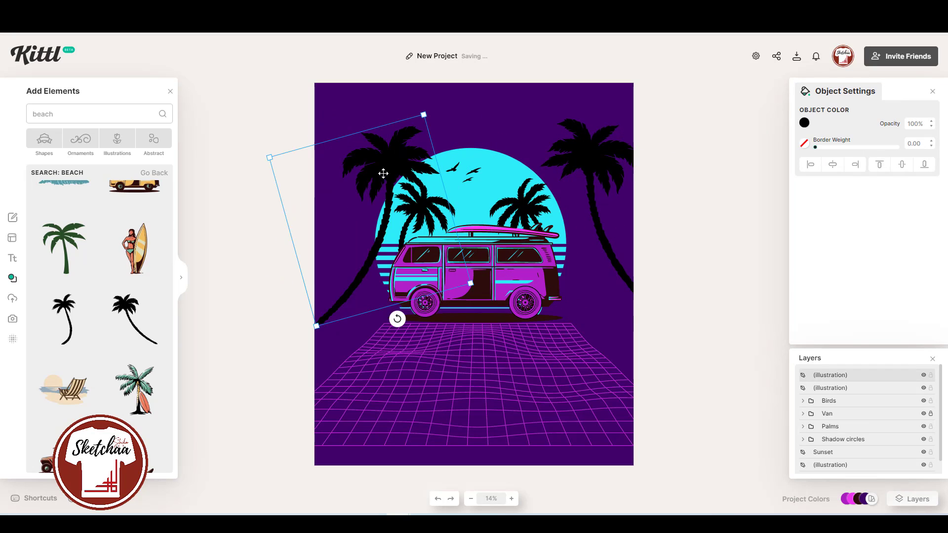
# - Give the large right palm a pink f736f7 border with a weight of 8.90
pyautogui.click(599, 164)
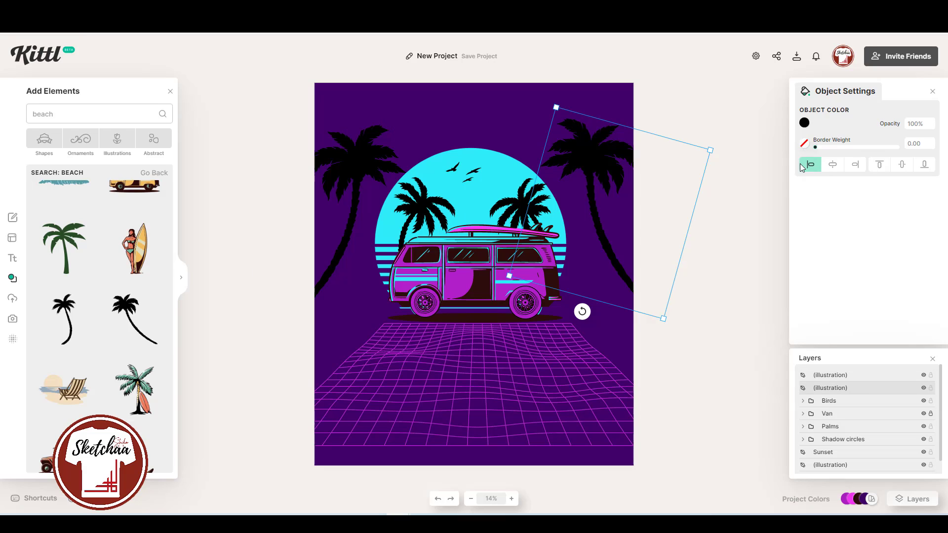
pyautogui.click(804, 143)
pyautogui.click(724, 330)
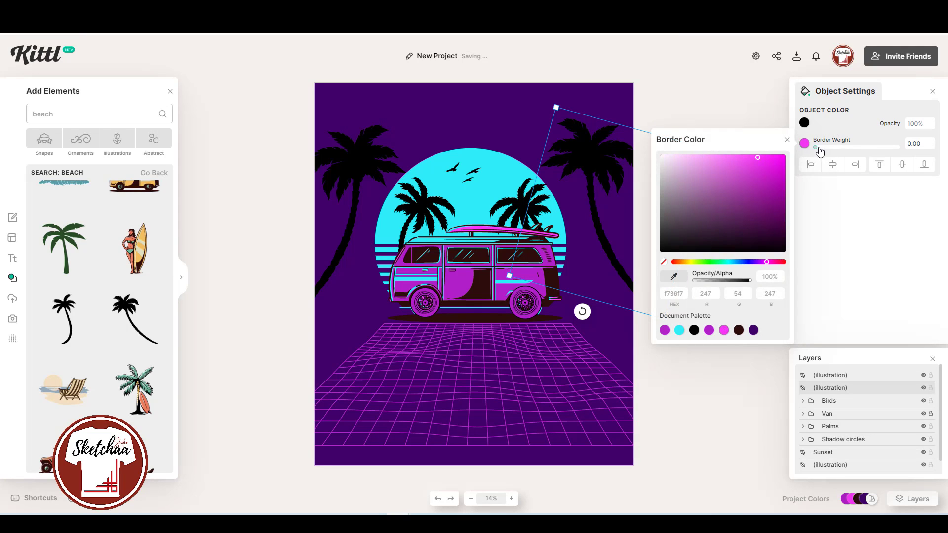
pyautogui.moveTo(819, 151); pyautogui.dragTo(822, 149)
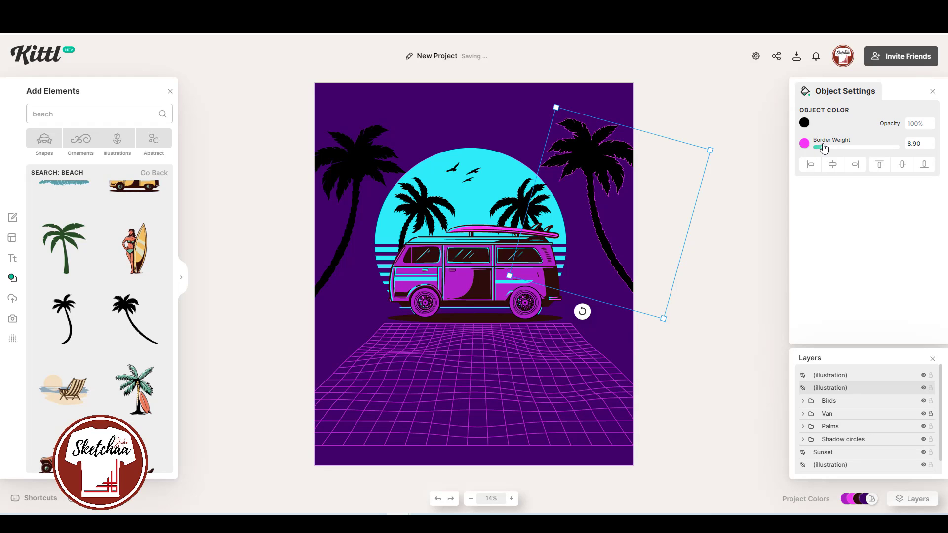
pyautogui.click(752, 229)
# - Replace the large left palm with a horizontally flipped duplicate of the pink-outlined right palm, placed along the canvas's left edge
pyautogui.click(380, 160)
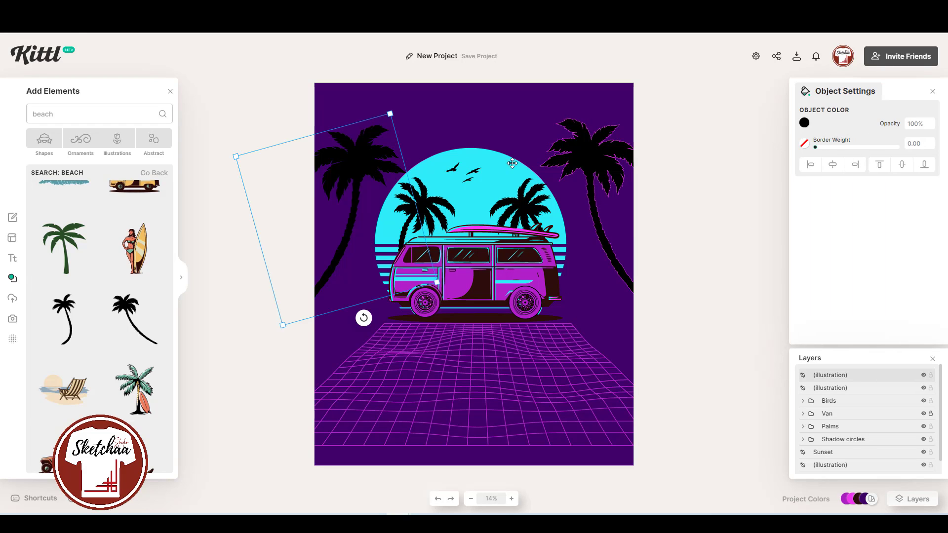
pyautogui.press('Delete')
pyautogui.click(584, 161)
pyautogui.moveTo(585, 161); pyautogui.dragTo(358, 160)
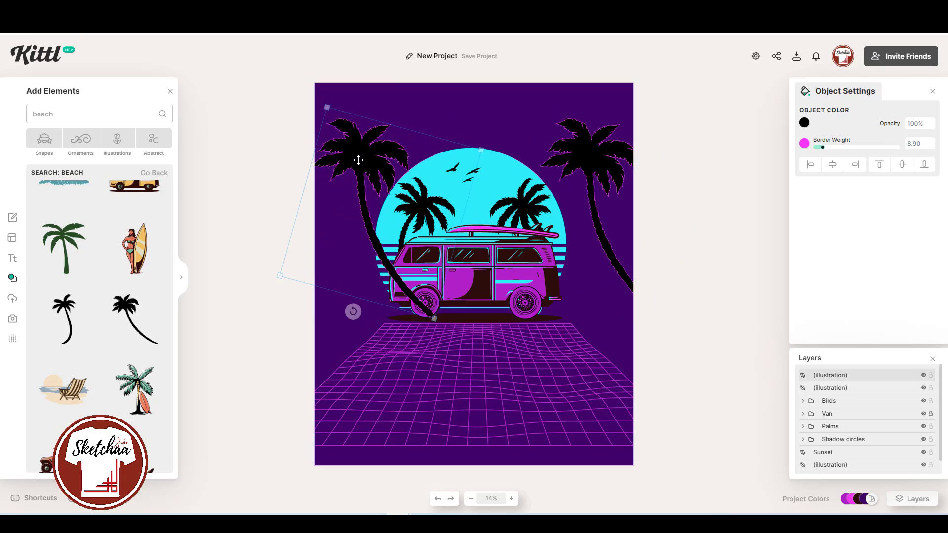
pyautogui.rightClick(358, 160)
pyautogui.click(400, 241)
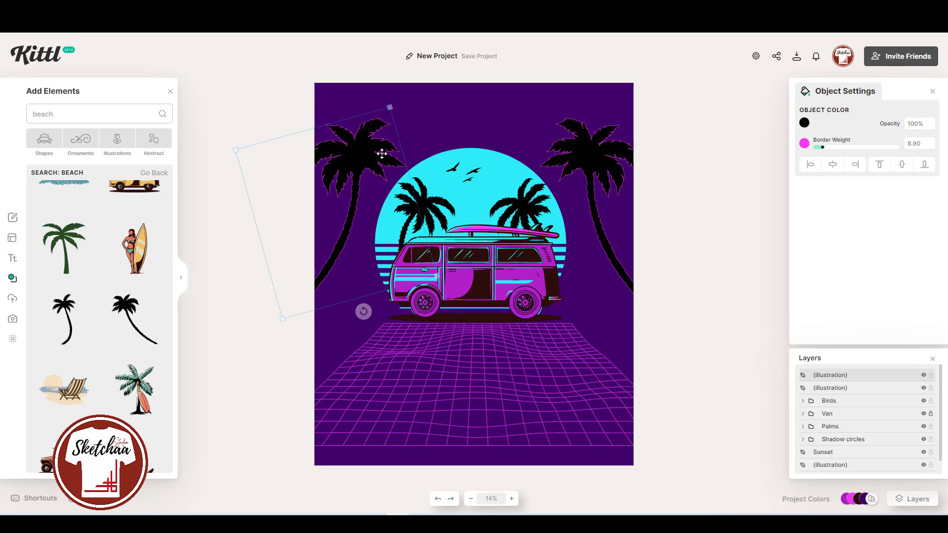
pyautogui.click(726, 253)
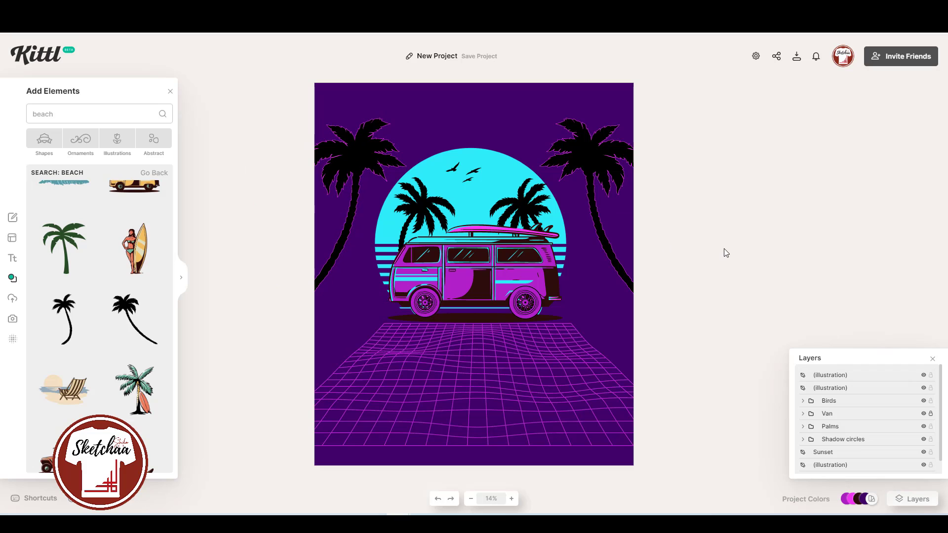
# - Insert the Summer SALE template from the Modern text collection and fill its SALE lettering with white
pyautogui.click(12, 257)
pyautogui.scroll(-3, 132, 202)
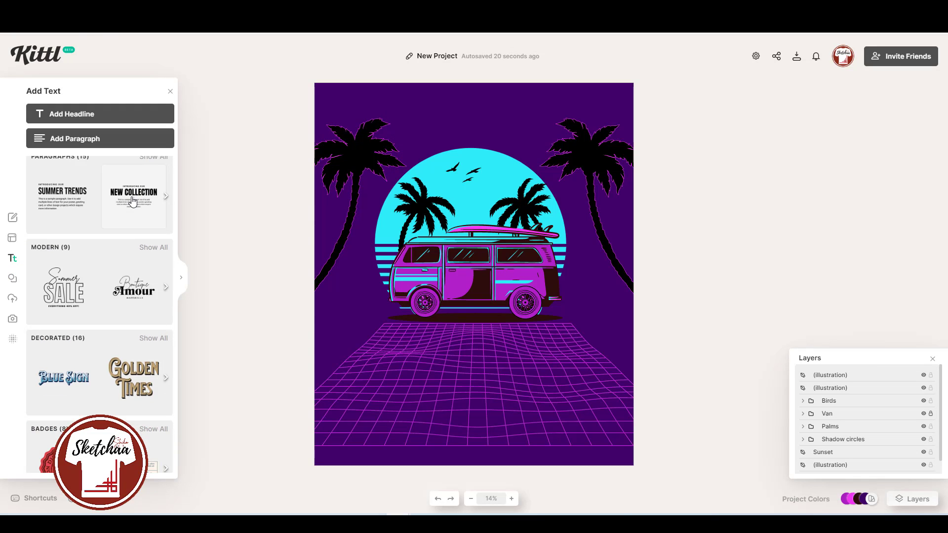
pyautogui.click(127, 314)
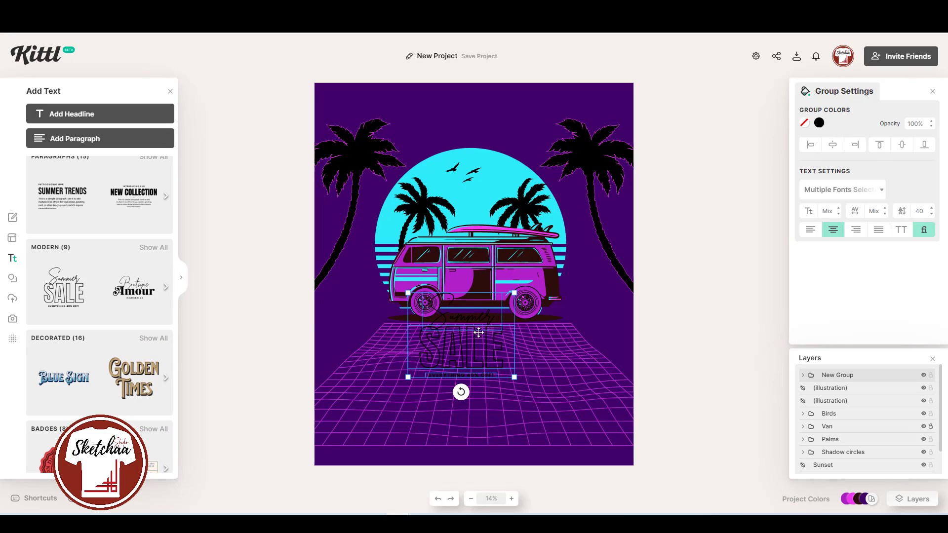
pyautogui.rightClick(479, 332)
pyautogui.click(455, 343)
pyautogui.click(804, 123)
pyautogui.moveTo(709, 147); pyautogui.dragTo(644, 127)
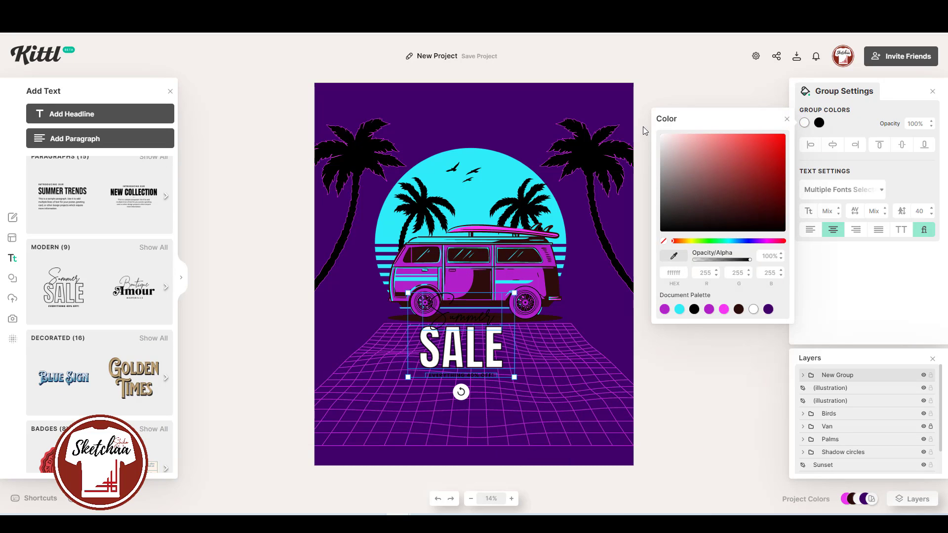
pyautogui.click(737, 366)
# - Move the text template down onto the grid, ungroup it, and delete its Summer script and small tagline
pyautogui.moveTo(461, 319); pyautogui.dragTo(455, 346)
pyautogui.rightClick(455, 346)
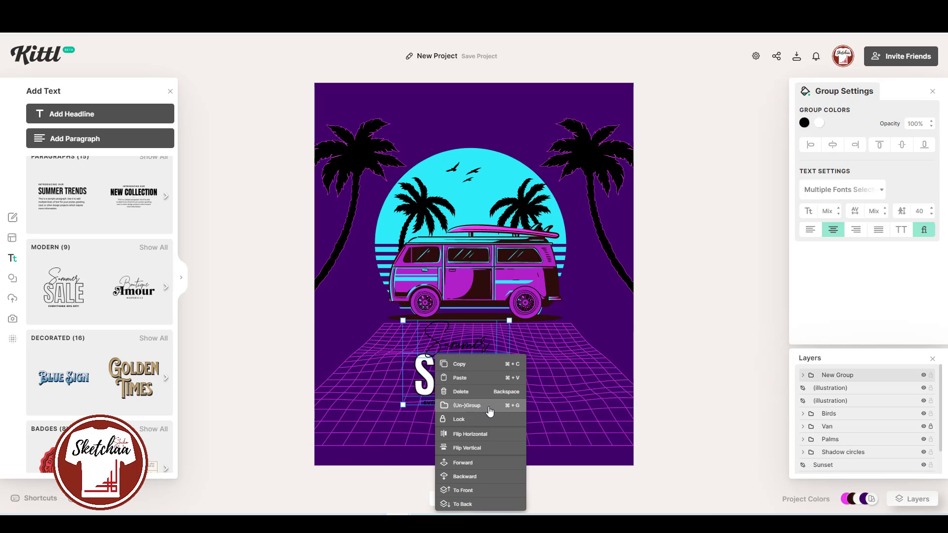
pyautogui.click(457, 404)
pyautogui.click(453, 345)
pyautogui.press('Delete')
pyautogui.click(454, 403)
pyautogui.press('Delete')
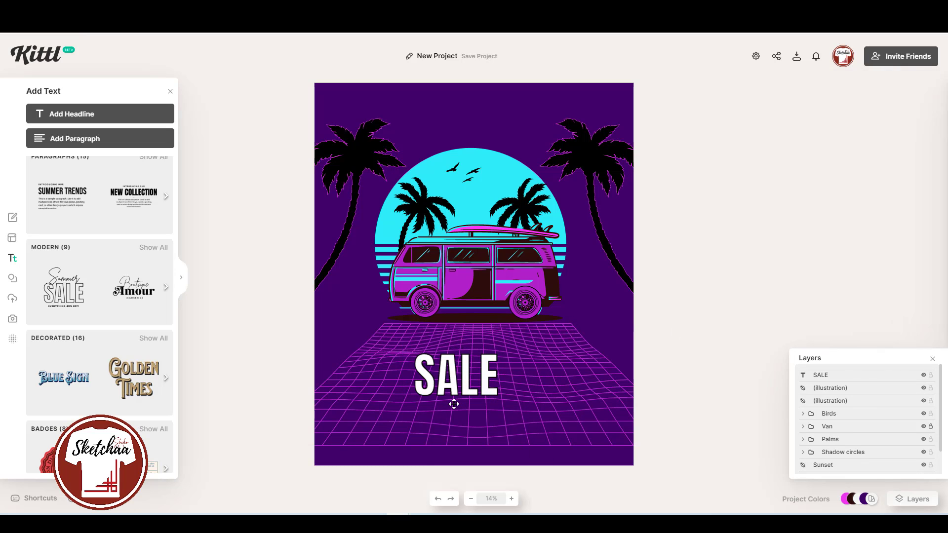
# - Enlarge the SALE text to a font size of about 1299 and position it on the grid below the van
pyautogui.click(409, 361)
pyautogui.moveTo(508, 352); pyautogui.dragTo(559, 332)
pyautogui.moveTo(477, 363); pyautogui.dragTo(485, 359)
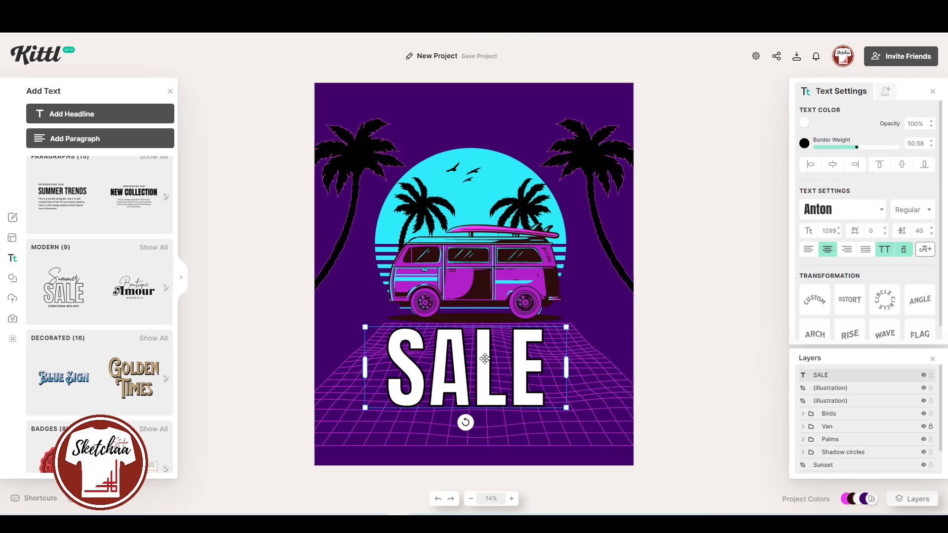
# - Change the SALE text to CALIFORNIA and widen its text box to fit the word on one line
pyautogui.doubleClick(485, 359)
pyautogui.write('CALIFOR')
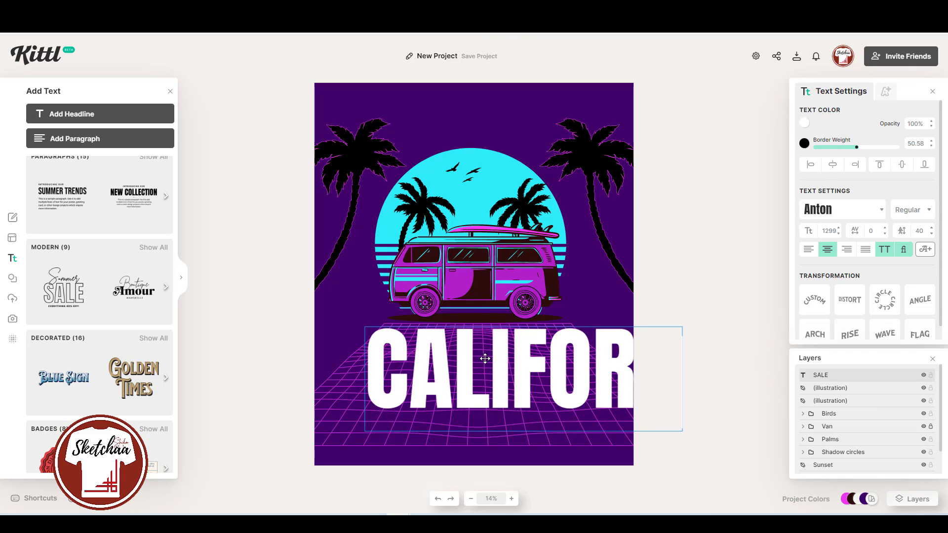
pyautogui.press('Escape')
pyautogui.moveTo(566, 427); pyautogui.dragTo(725, 376)
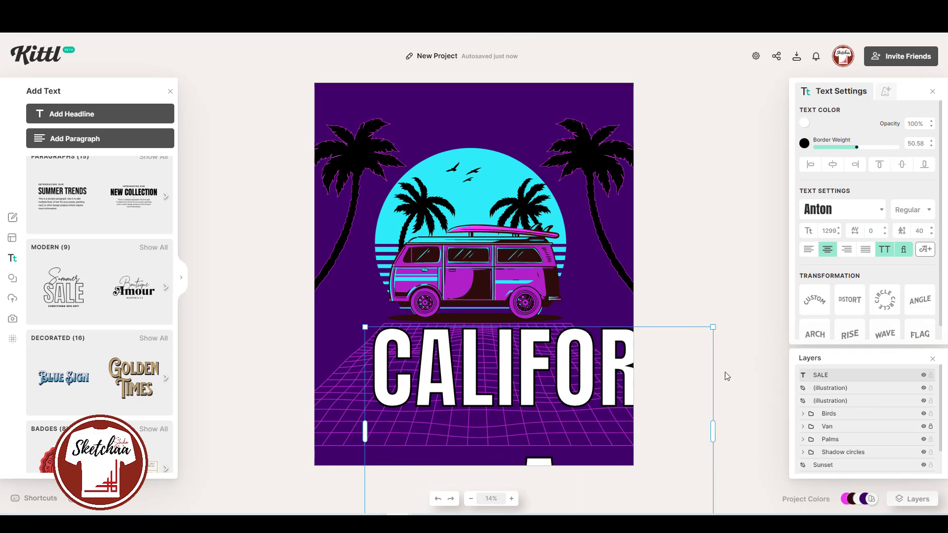
# - Reduce the CALIFORNIA text to font size 760 and place it directly below the van
pyautogui.click(839, 235)
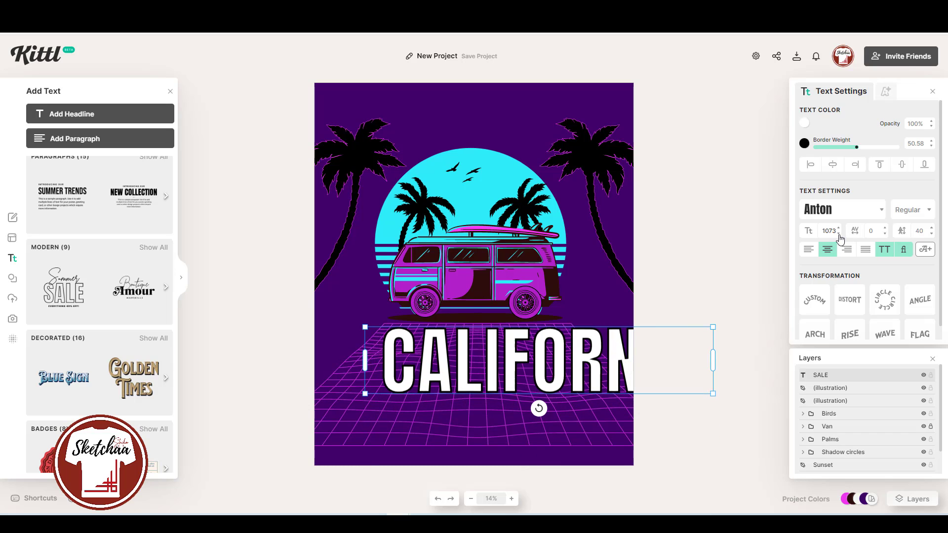
pyautogui.click(838, 234)
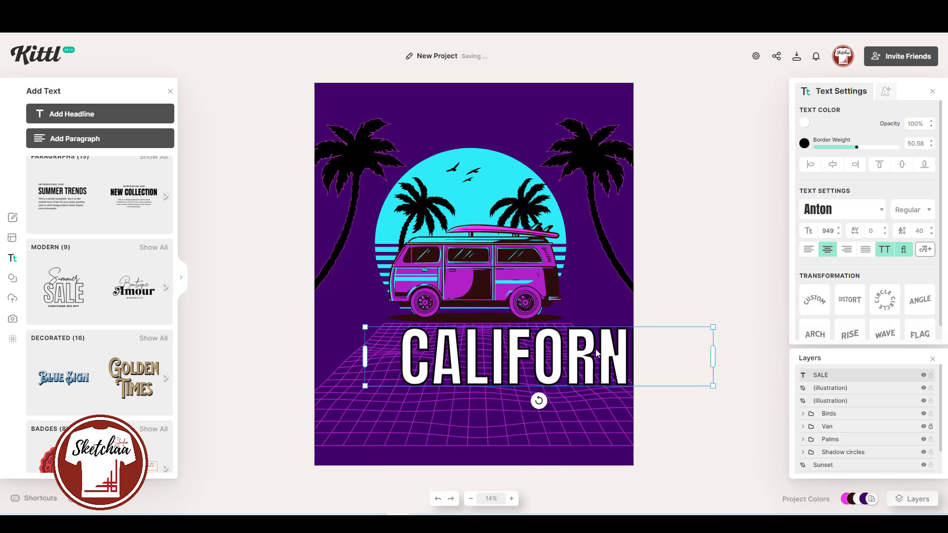
pyautogui.moveTo(577, 360); pyautogui.dragTo(518, 353)
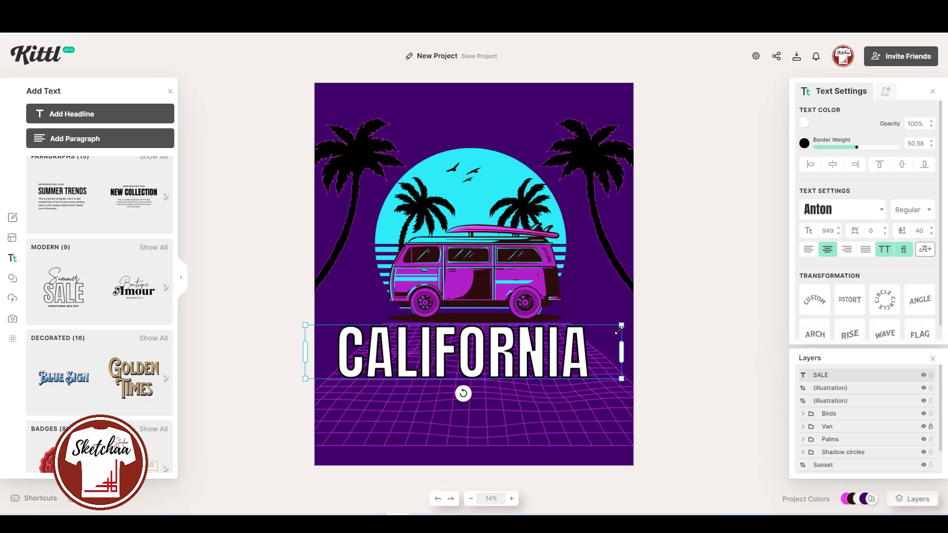
pyautogui.moveTo(619, 331); pyautogui.dragTo(583, 335)
pyautogui.moveTo(531, 361); pyautogui.dragTo(564, 350)
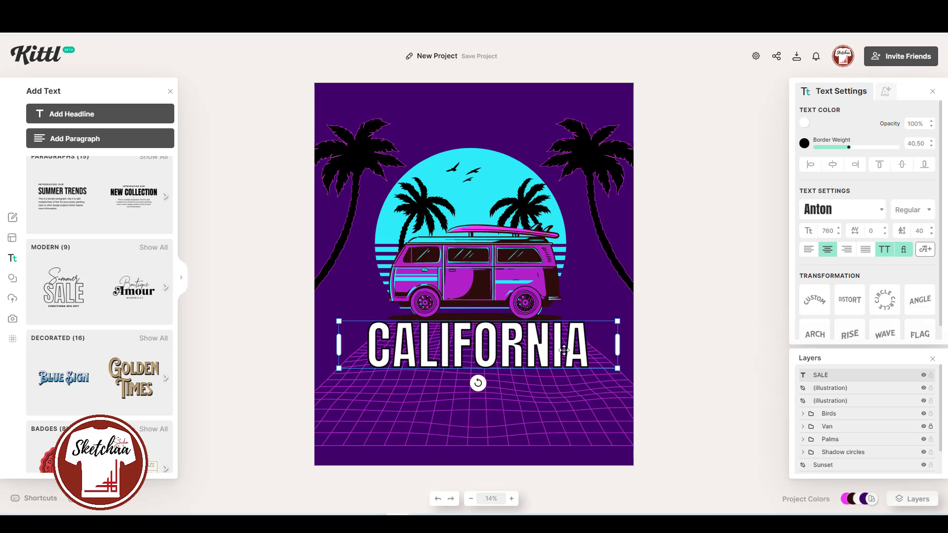
pyautogui.click(706, 332)
# - Apply the Color Cut decoration to the CALIFORNIA text in cyan 2decf7 with 29% opacity
pyautogui.click(504, 355)
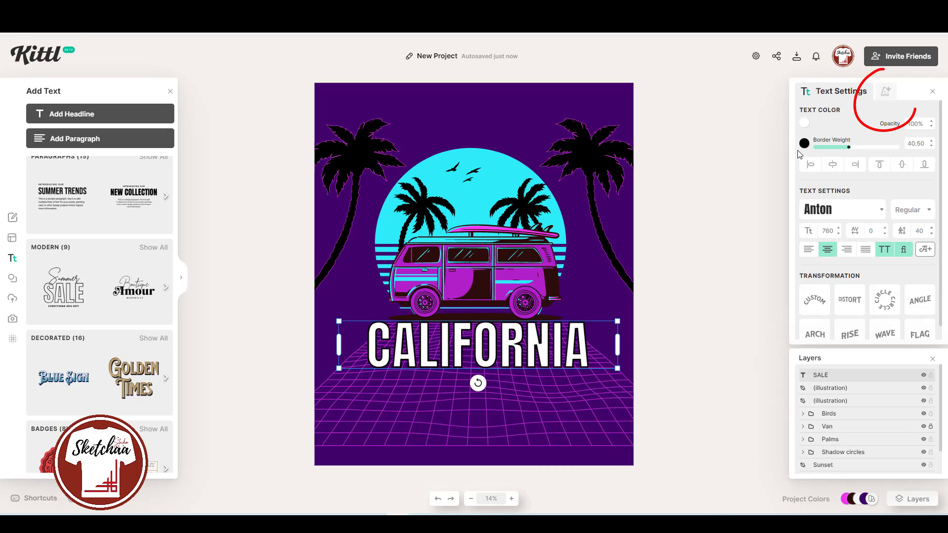
pyautogui.click(887, 92)
pyautogui.click(847, 196)
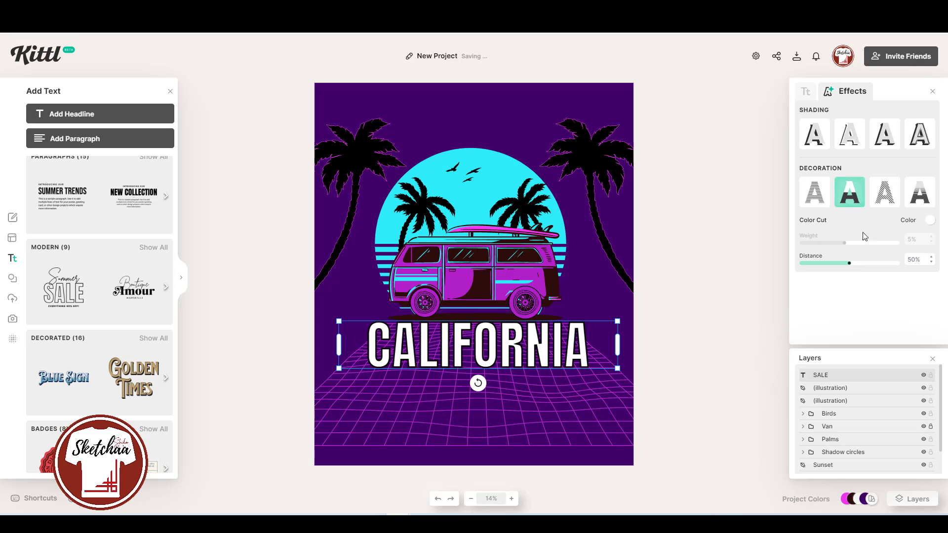
pyautogui.click(814, 121)
pyautogui.click(806, 94)
pyautogui.click(810, 129)
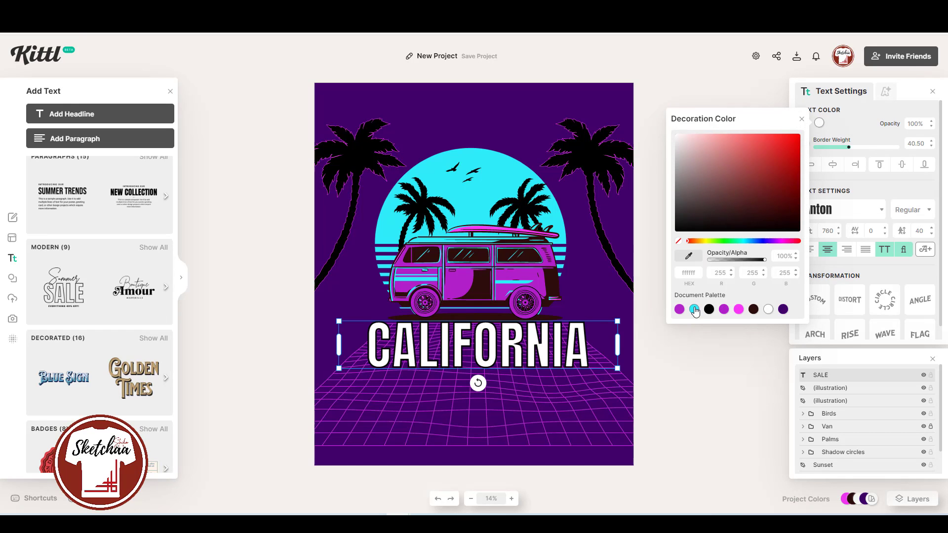
pyautogui.click(694, 310)
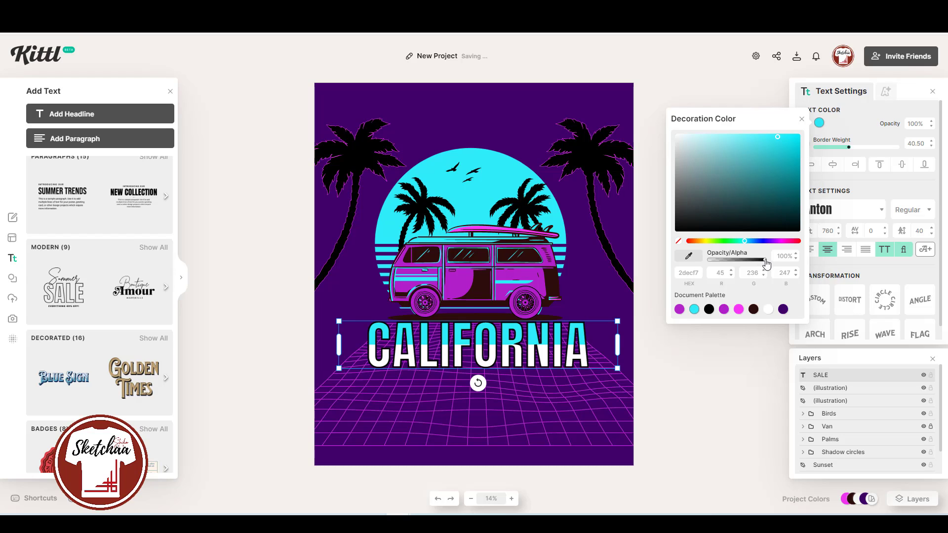
pyautogui.moveTo(766, 261); pyautogui.dragTo(726, 258)
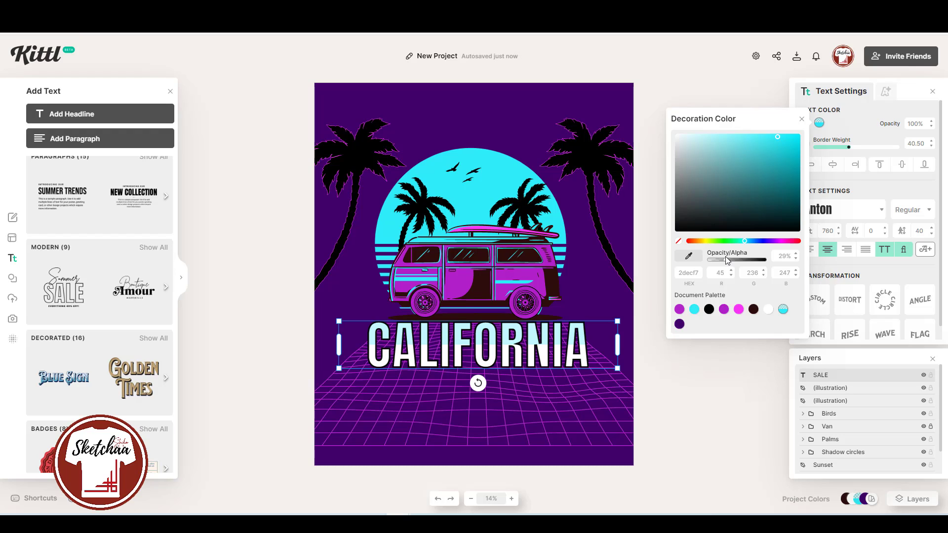
# - Switch the text decoration to Fading Color Cut with 100% colour opacity, and nudge the CALIFORNIA text slightly left
pyautogui.click(886, 91)
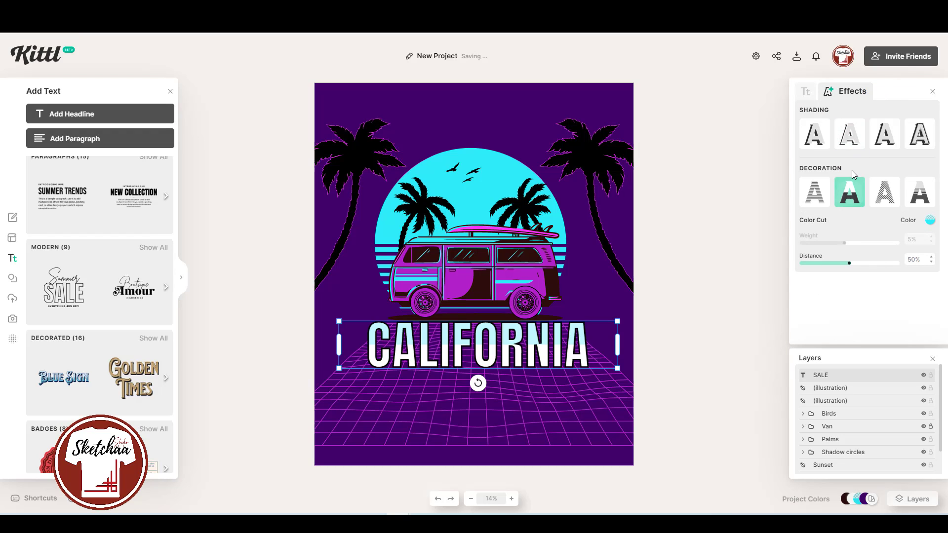
pyautogui.click(920, 195)
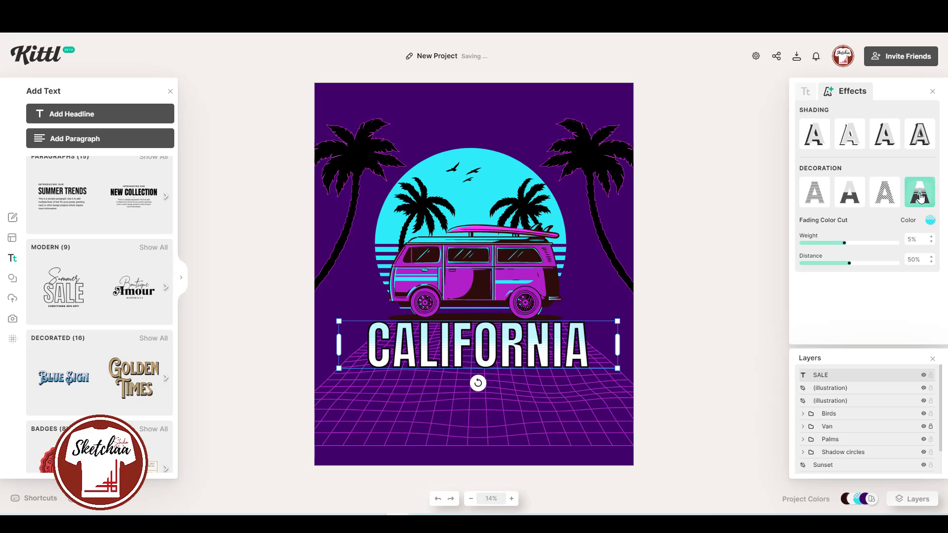
pyautogui.click(806, 91)
pyautogui.click(820, 122)
pyautogui.moveTo(725, 259); pyautogui.dragTo(789, 254)
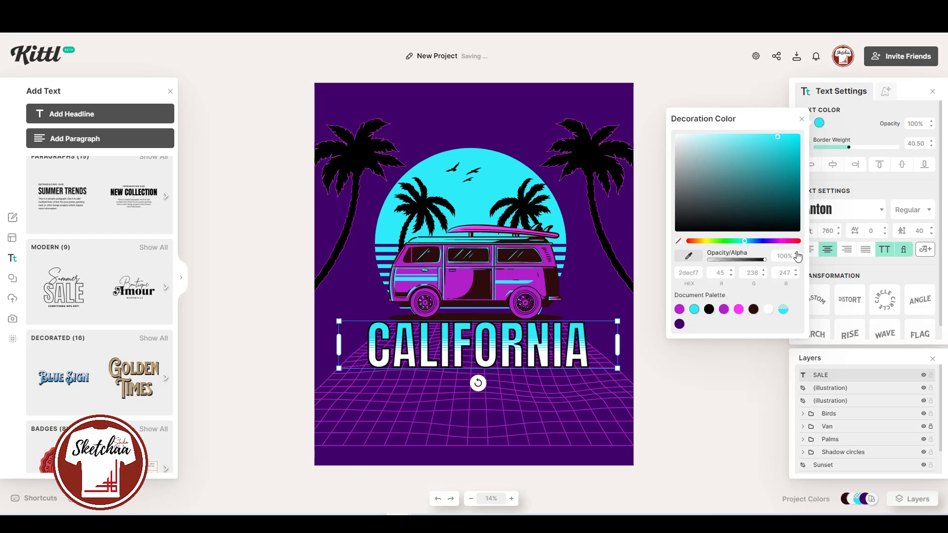
pyautogui.click(608, 339)
pyautogui.moveTo(531, 342); pyautogui.dragTo(529, 341)
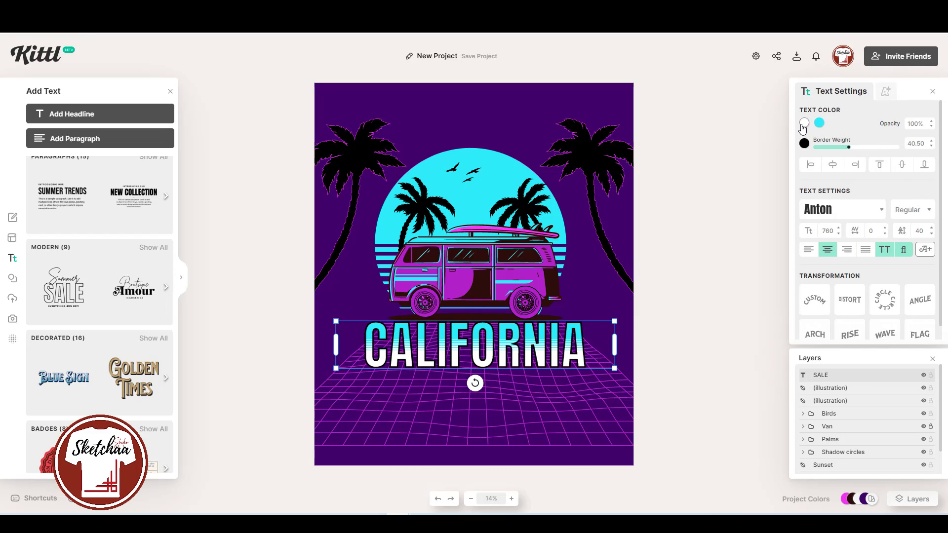
# - Set the CALIFORNIA text's fill to pink f736f7 and its border colour to white
pyautogui.click(804, 123)
pyautogui.click(724, 309)
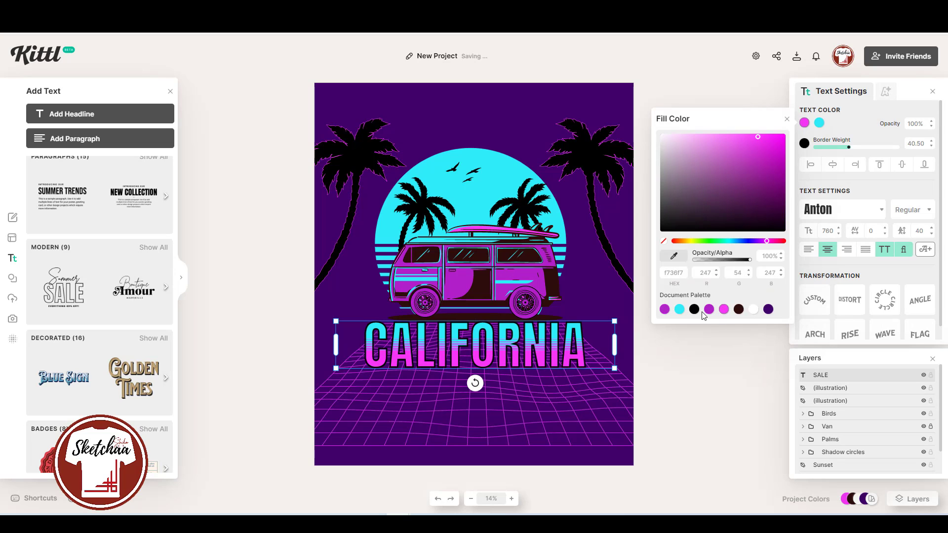
pyautogui.click(805, 143)
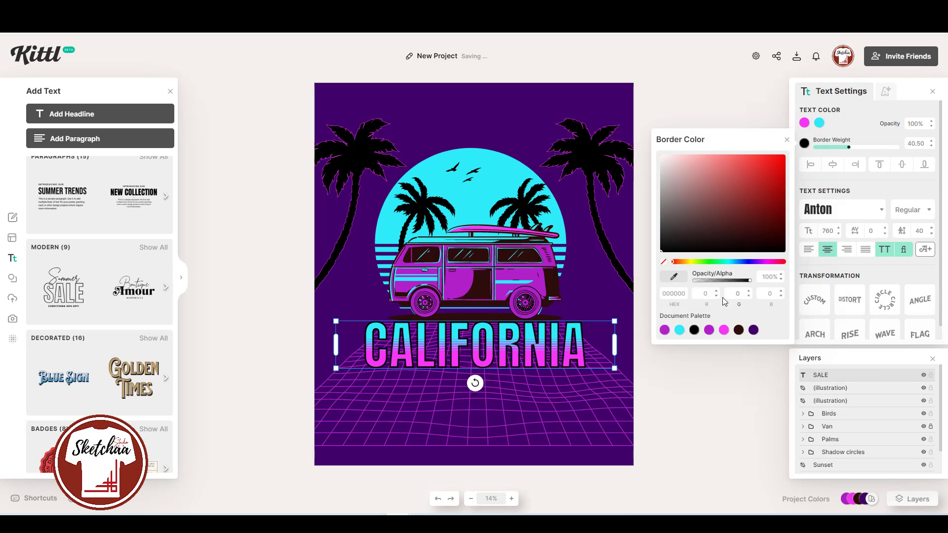
pyautogui.moveTo(684, 231); pyautogui.dragTo(656, 144)
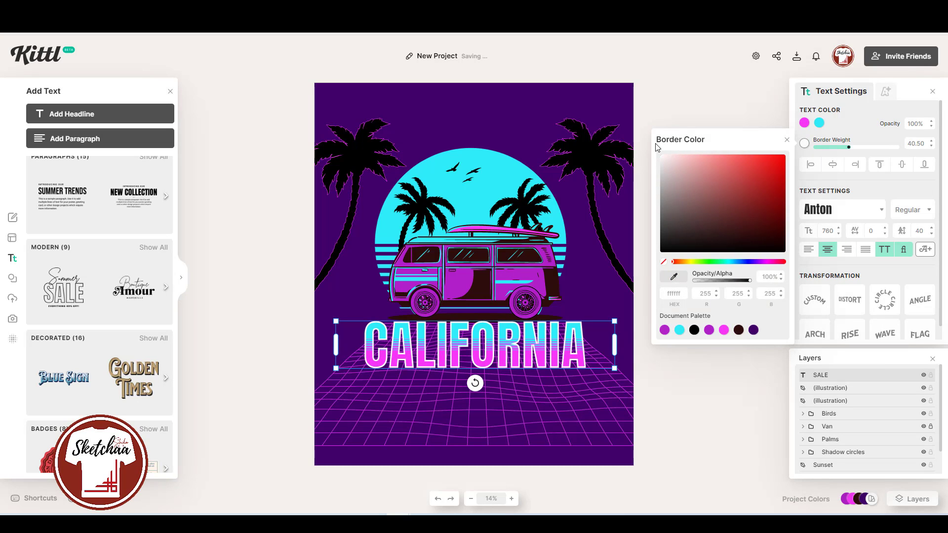
# - Set the CALIFORNIA text's border weight to 23.40, and change its fill to cyan and its decoration colour to pink f736f7
pyautogui.click(842, 151)
pyautogui.moveTo(842, 148); pyautogui.dragTo(834, 149)
pyautogui.click(804, 123)
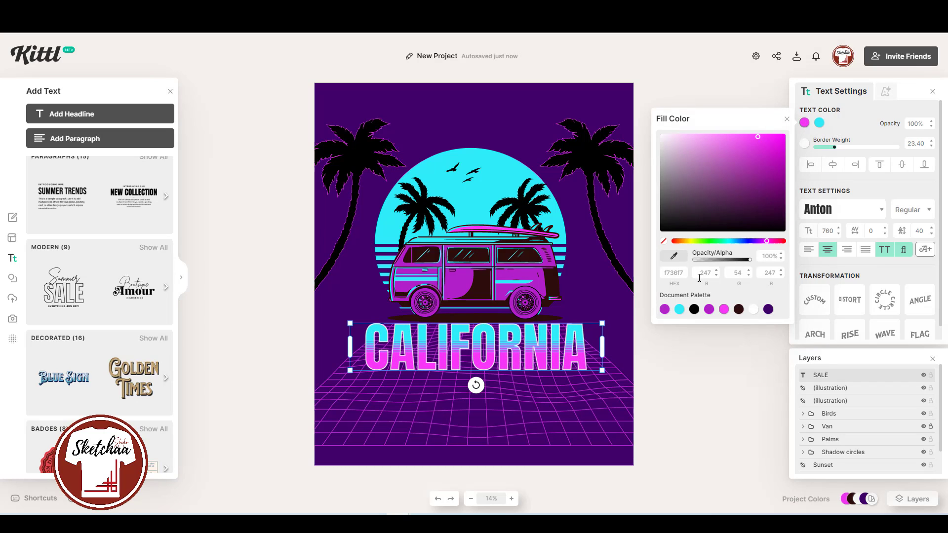
pyautogui.click(682, 309)
pyautogui.click(820, 123)
pyautogui.click(820, 125)
pyautogui.click(739, 309)
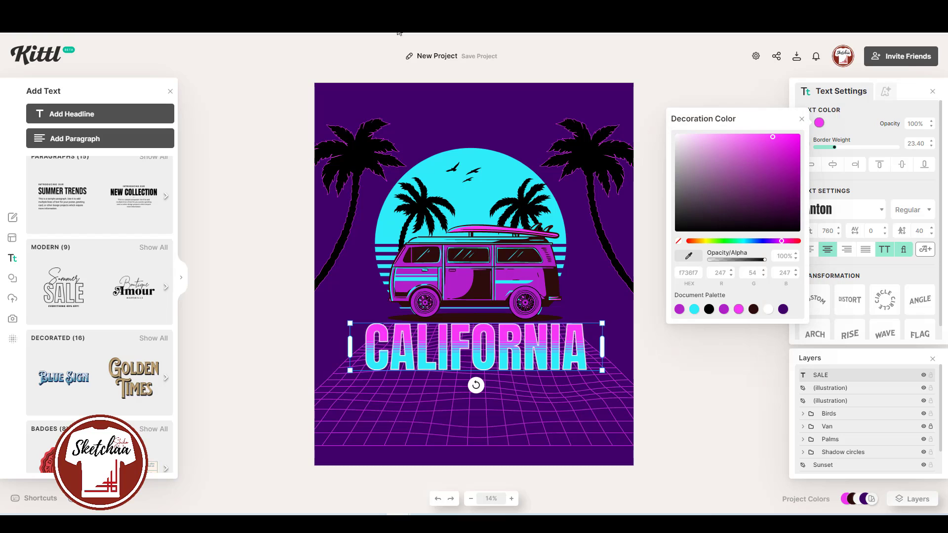
# - Apply the Detailed 3D Shadow shading to the CALIFORNIA text with offset 0 and an angle of -164°
pyautogui.click(886, 93)
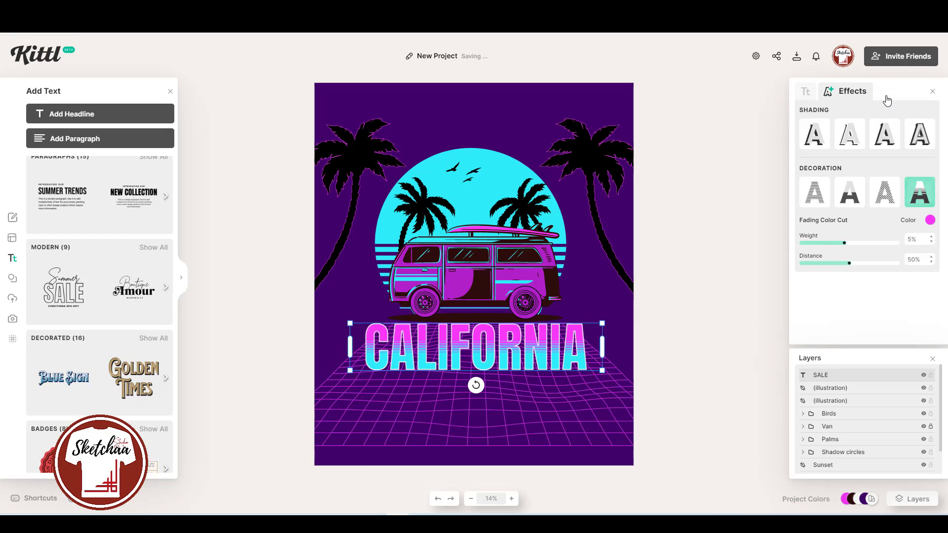
pyautogui.click(921, 135)
pyautogui.moveTo(807, 184)
pyautogui.mouseDown()
pyautogui.moveTo(785, 191)
pyautogui.moveTo(804, 208)
pyautogui.mouseUp()
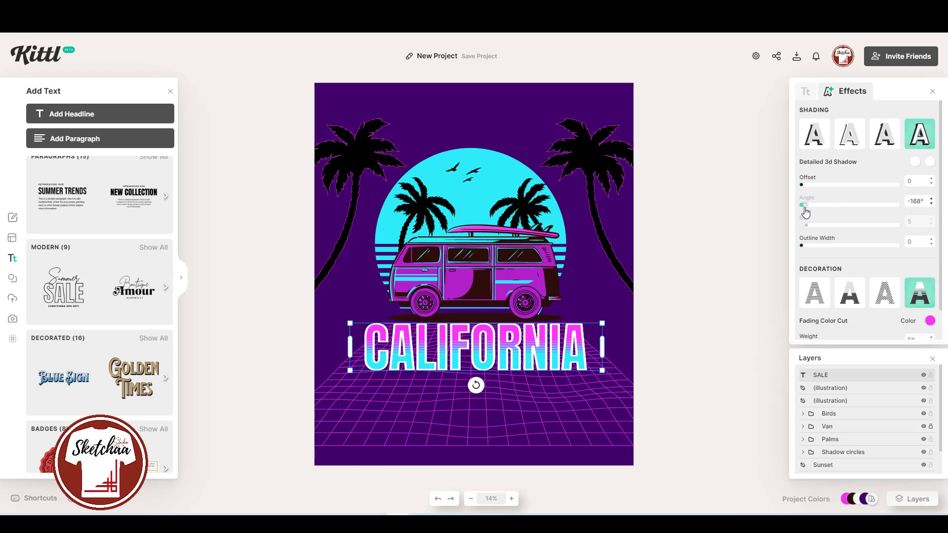
pyautogui.click(807, 92)
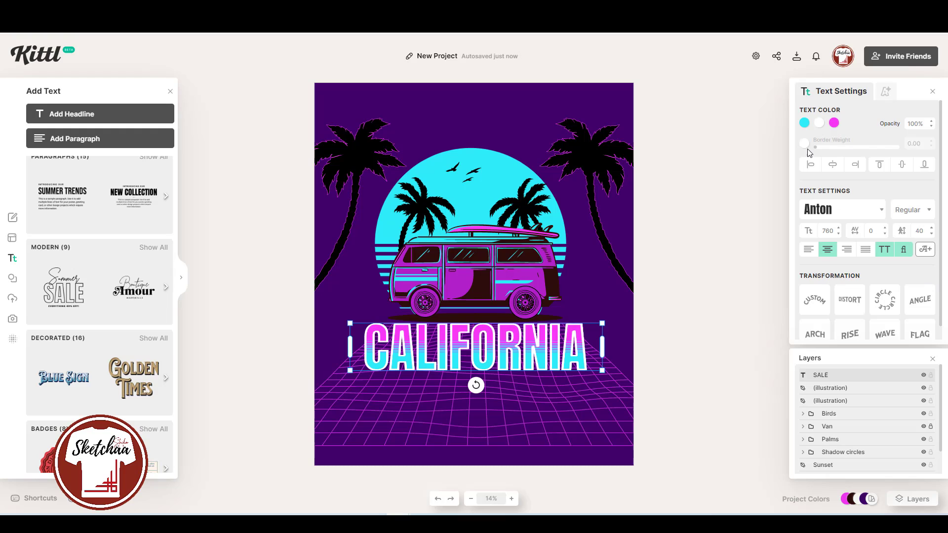
# - Reduce the CALIFORNIA text's Fading Color Cut weight to 4% and turn the 3D shadow to a positive angle
pyautogui.click(884, 95)
pyautogui.scroll(-1, 912, 196)
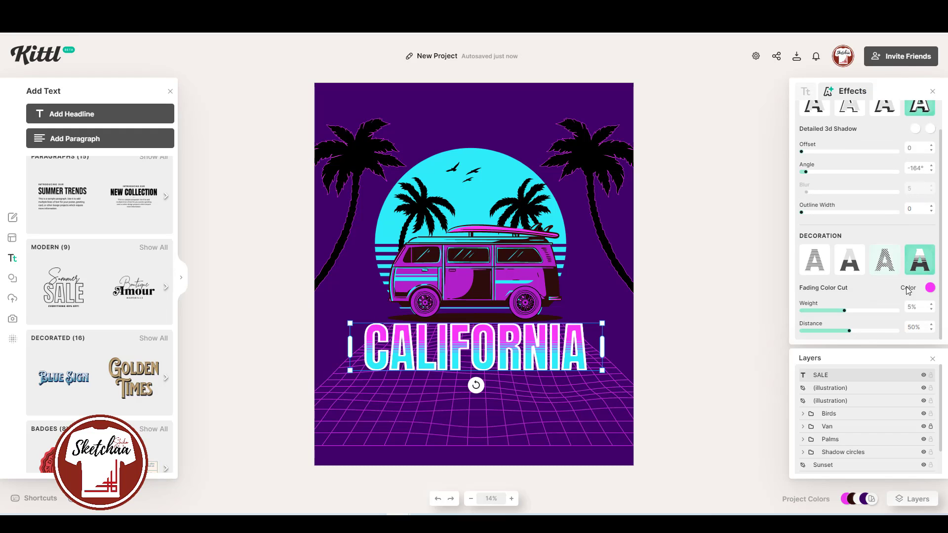
pyautogui.moveTo(853, 331); pyautogui.dragTo(839, 311)
pyautogui.scroll(1, 813, 244)
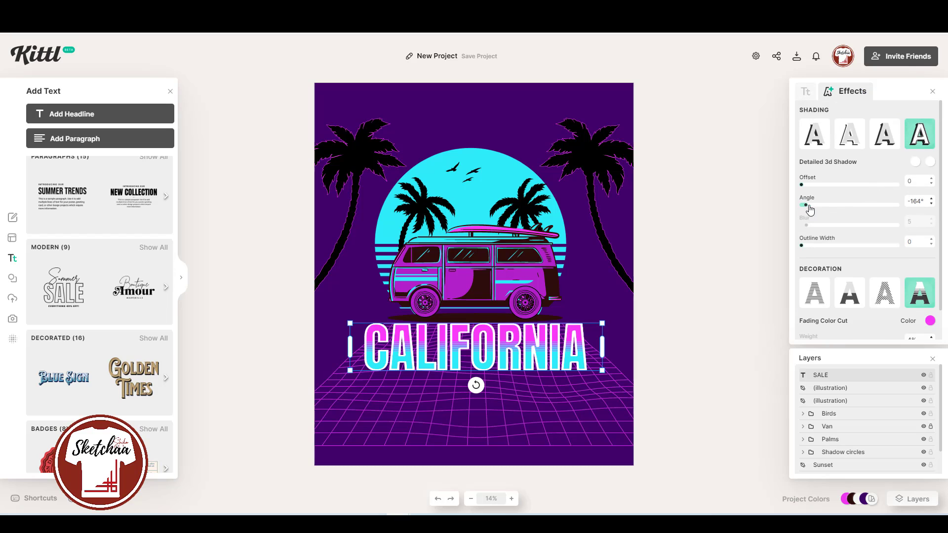
pyautogui.moveTo(810, 210)
pyautogui.mouseDown()
pyautogui.moveTo(822, 211)
pyautogui.moveTo(802, 214)
pyautogui.moveTo(873, 204)
pyautogui.mouseUp()
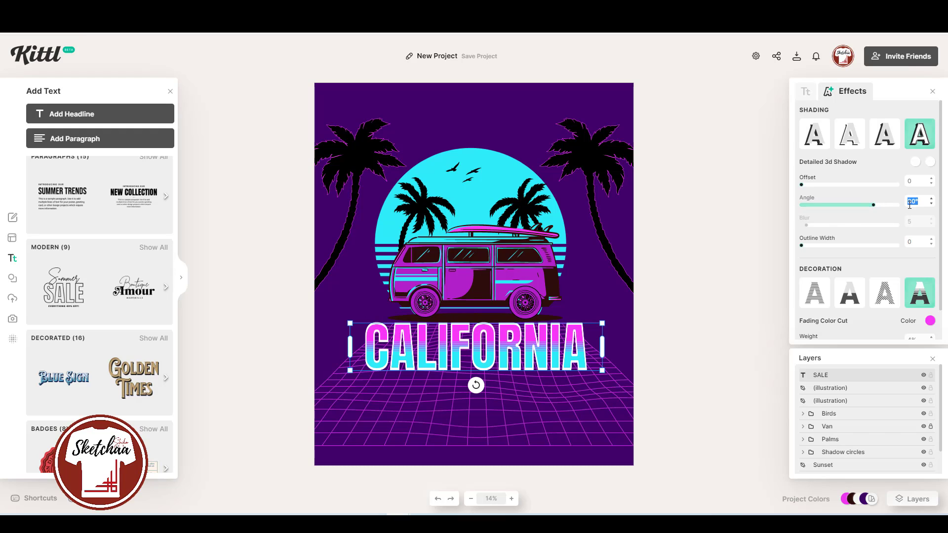
# - Lock the Sunset layer and move the small headline text from the van to just below CALIFORNIA
pyautogui.click(703, 283)
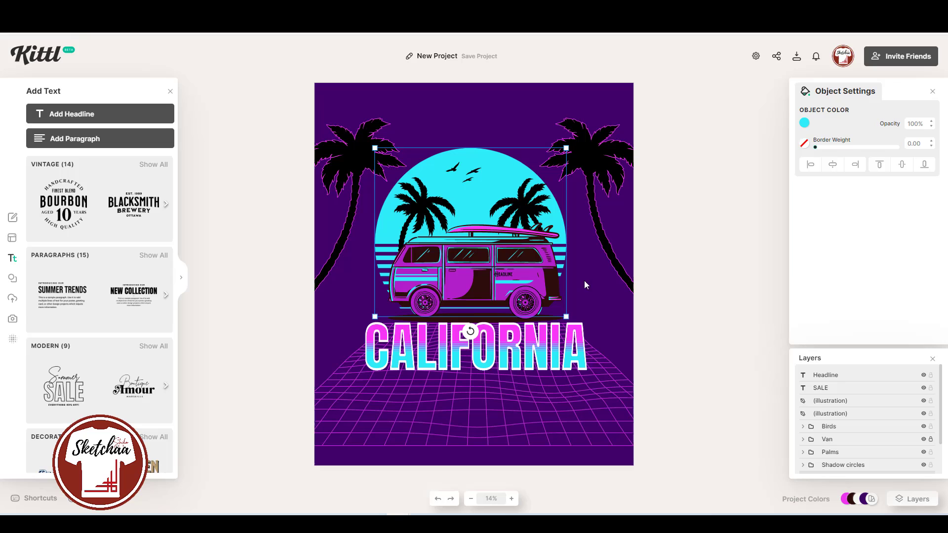
pyautogui.scroll(-1, 895, 402)
pyautogui.click(930, 438)
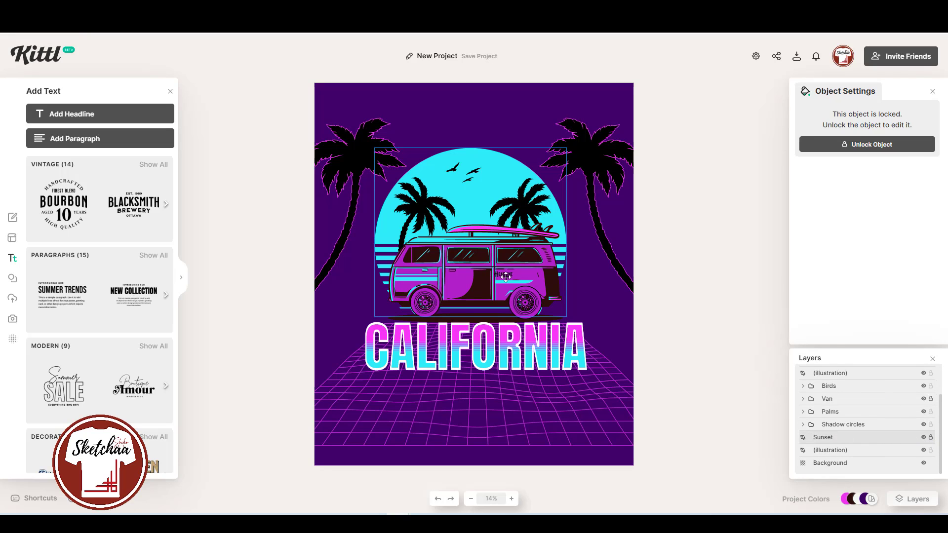
pyautogui.moveTo(506, 277); pyautogui.dragTo(475, 385)
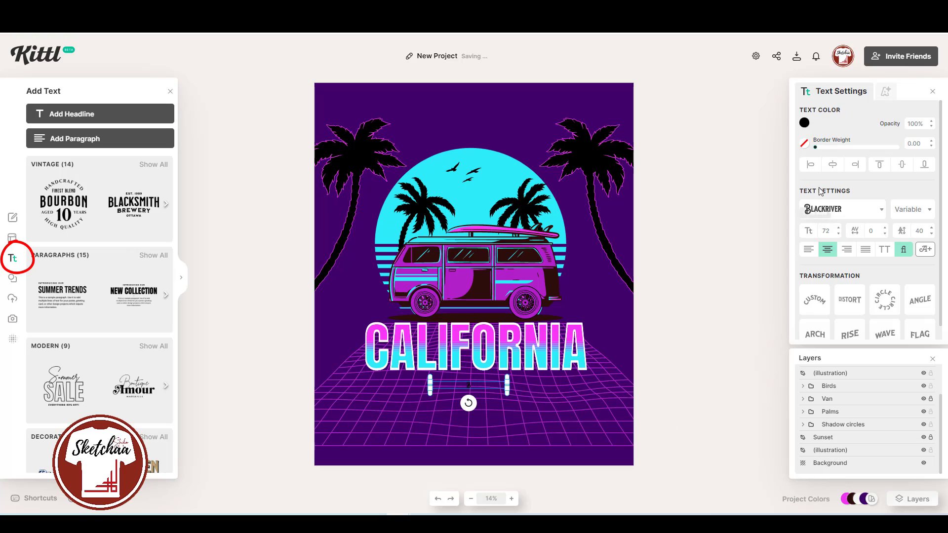
# - Colour the small headline white and change its wording to Beach
pyautogui.click(805, 122)
pyautogui.click(661, 136)
pyautogui.doubleClick(469, 385)
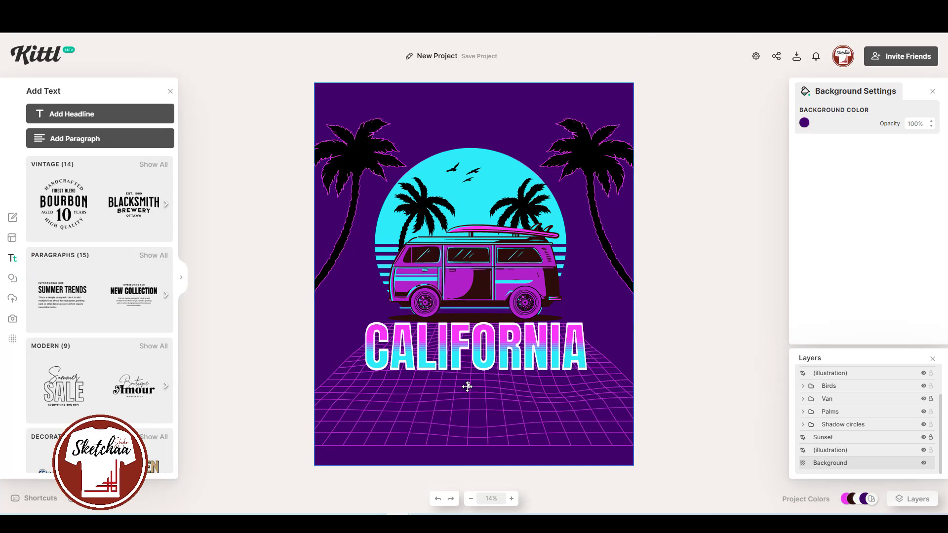
pyautogui.doubleClick(467, 387)
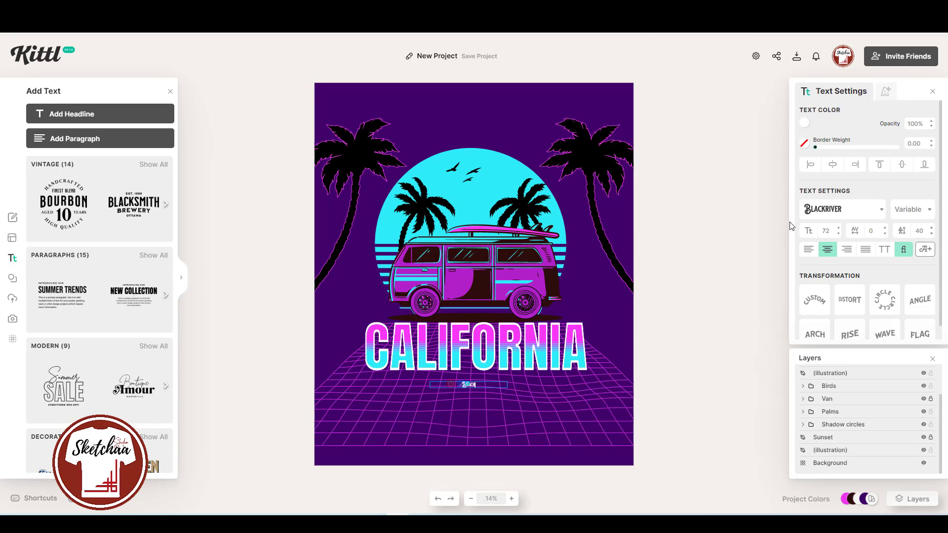
# - Enlarge the Beach text to font size 307 and change its typeface to Pacifico
pyautogui.click(840, 231)
pyautogui.write('118')
pyautogui.press('Return')
pyautogui.scroll(15, 840, 231)
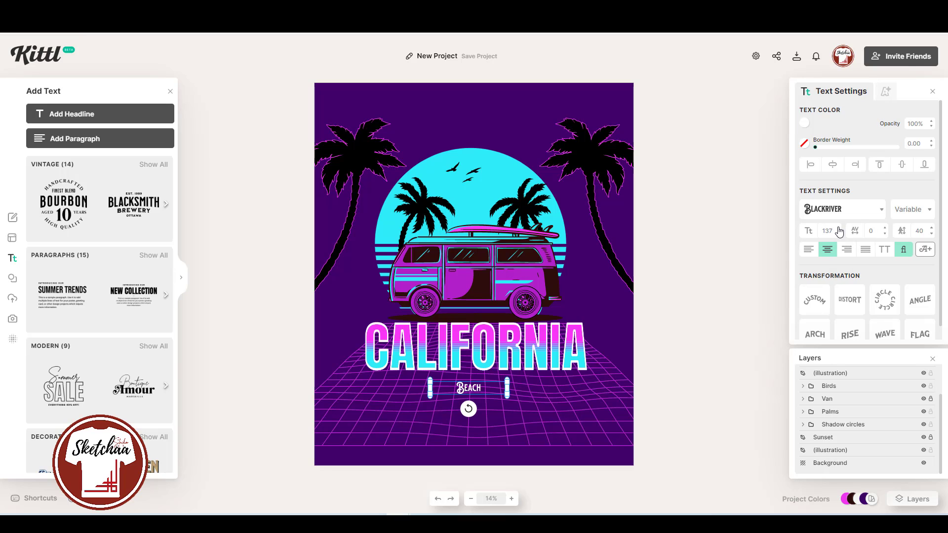
pyautogui.click(838, 211)
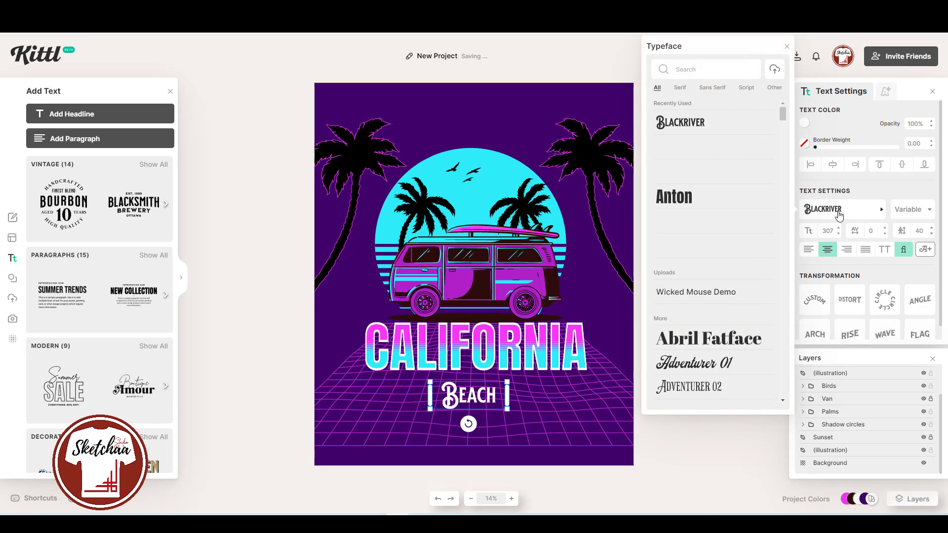
pyautogui.click(719, 62)
pyautogui.write('paci')
pyautogui.click(683, 132)
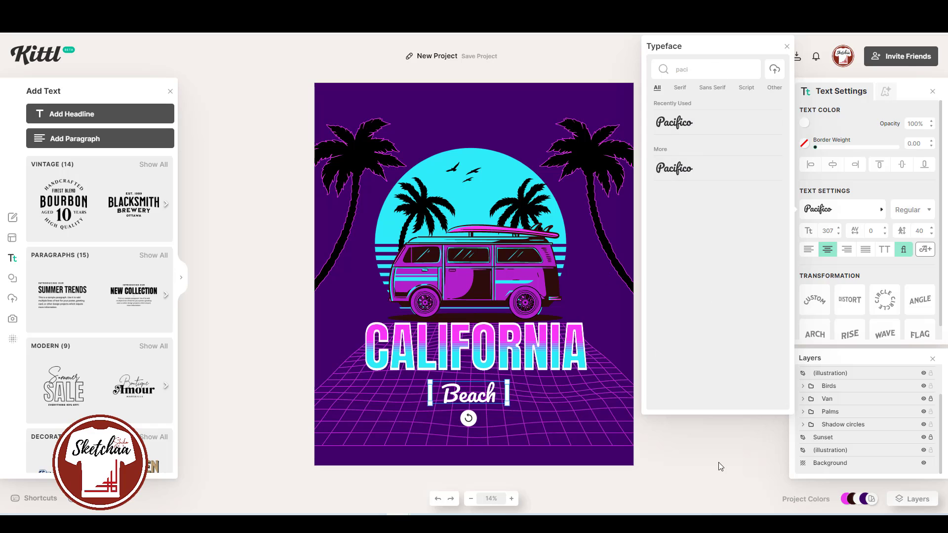
pyautogui.click(709, 474)
# - Scale the Beach text up to font size 549 and apply the Angle transformation to it
pyautogui.moveTo(506, 381); pyautogui.dragTo(537, 373)
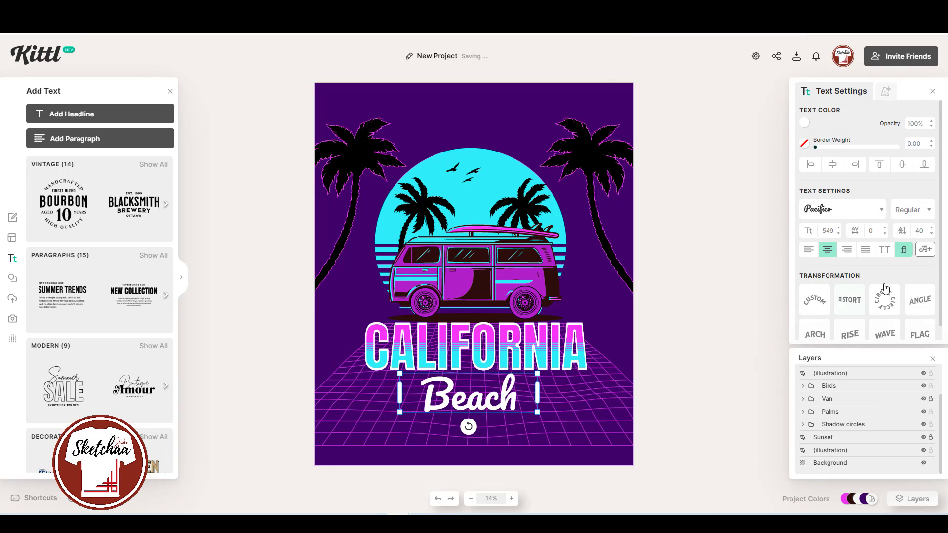
pyautogui.click(920, 300)
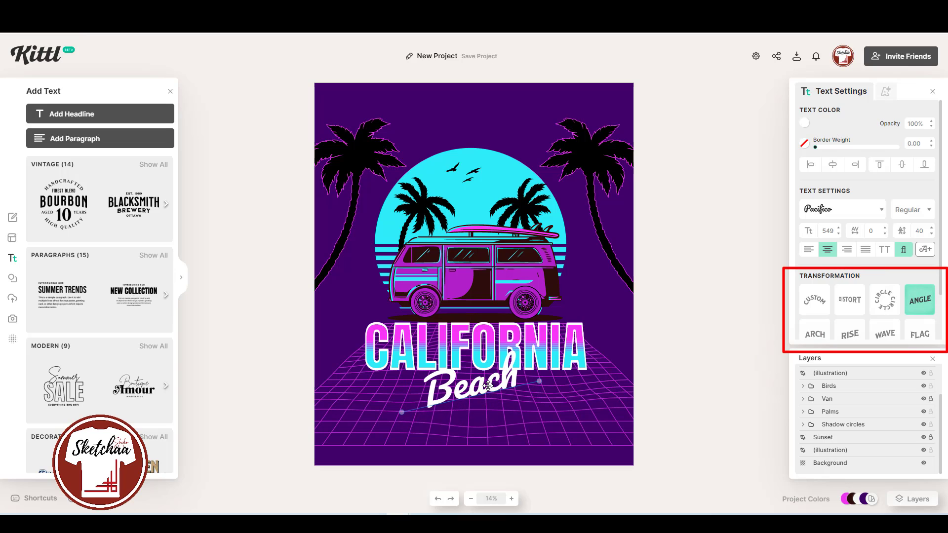
# - Try the Angle transformation on the CALIFORNIA text
pyautogui.click(565, 344)
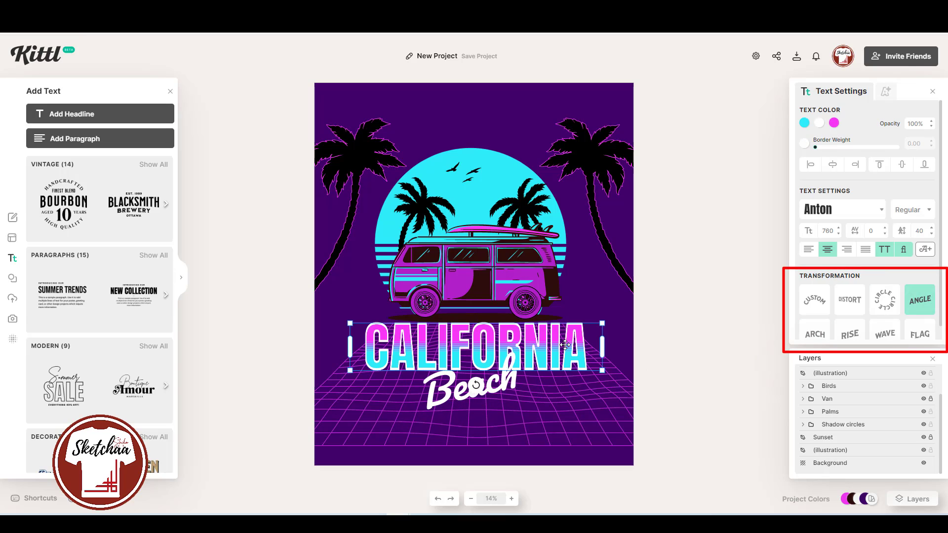
pyautogui.click(920, 300)
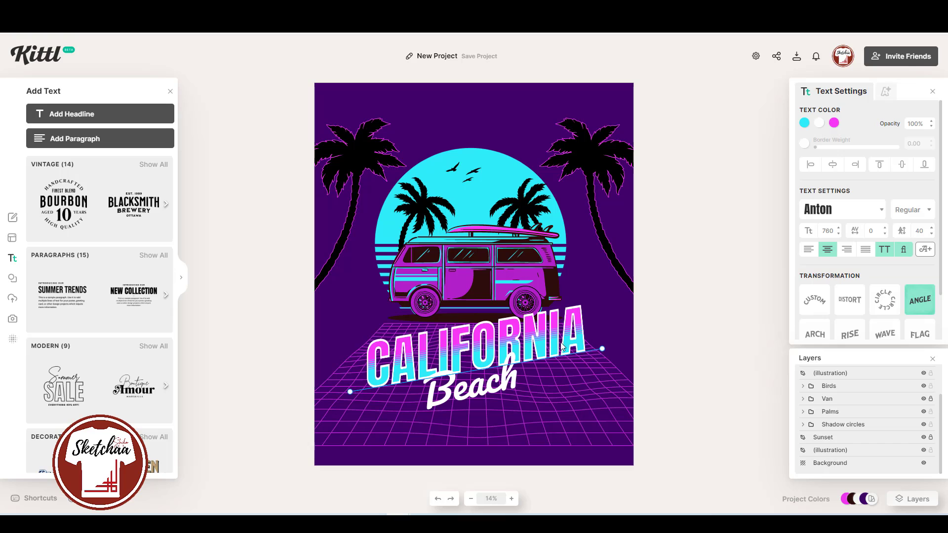
pyautogui.moveTo(560, 346); pyautogui.dragTo(560, 339)
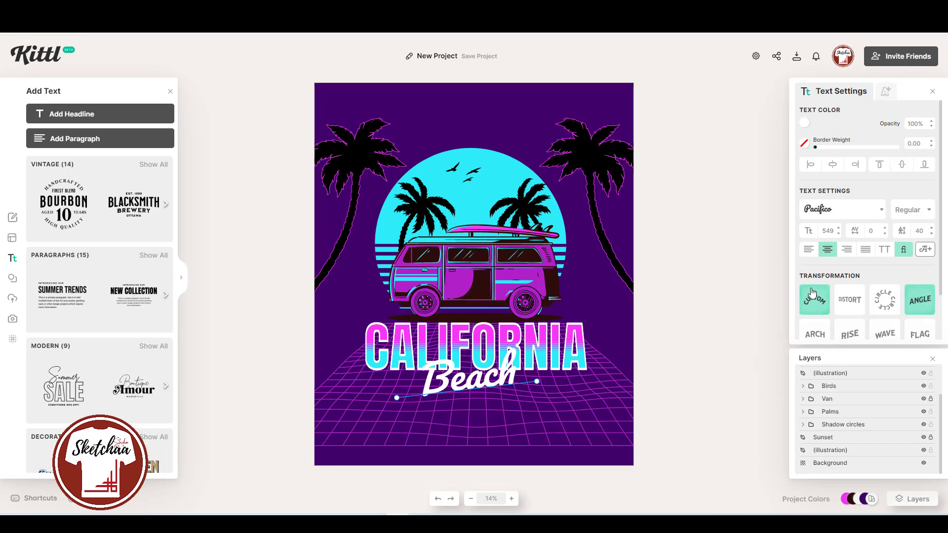
# - Open the border colour settings of the Beach text
pyautogui.click(805, 144)
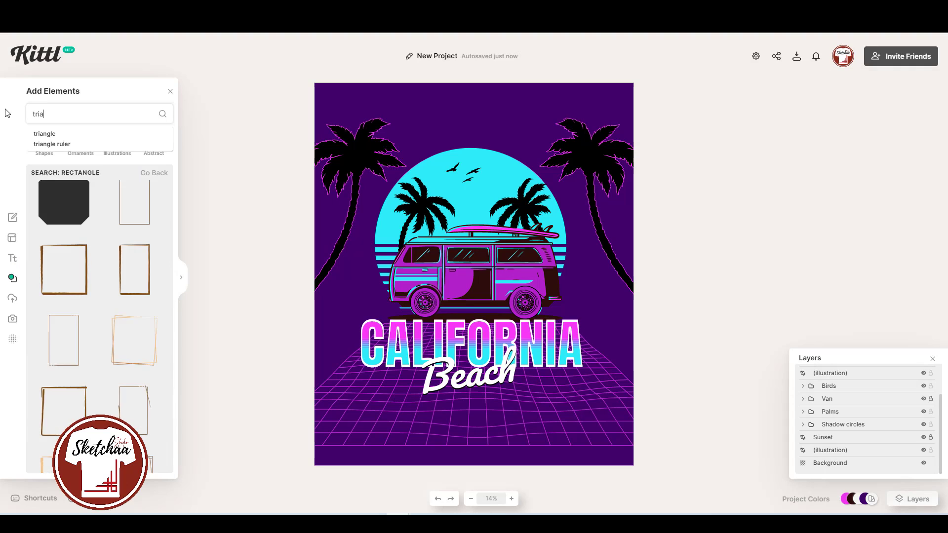
# - Search the elements for triangle and add the solid upright triangle to the design
pyautogui.press('Return')
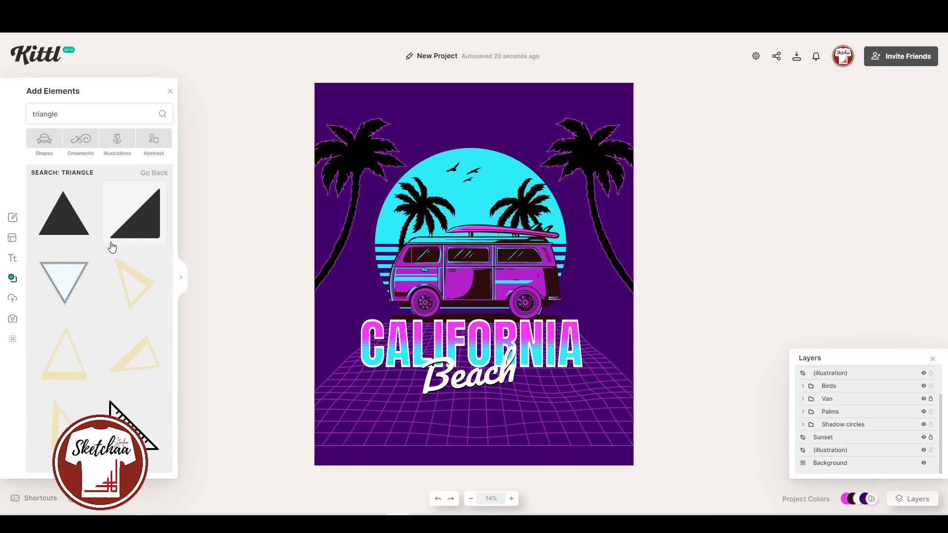
pyautogui.click(64, 225)
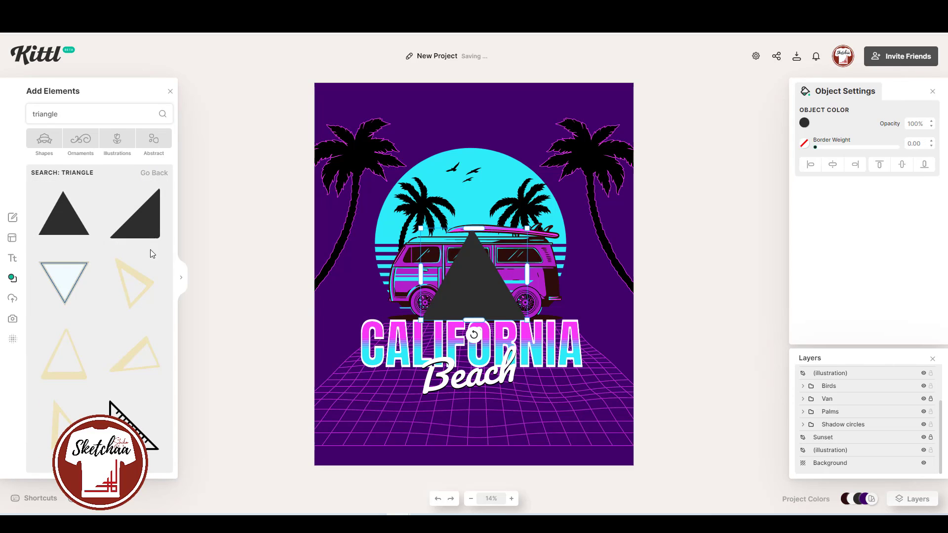
# - Remove the triangle's fill and give it a white border with a weight of 25.70
pyautogui.click(804, 124)
pyautogui.click(664, 242)
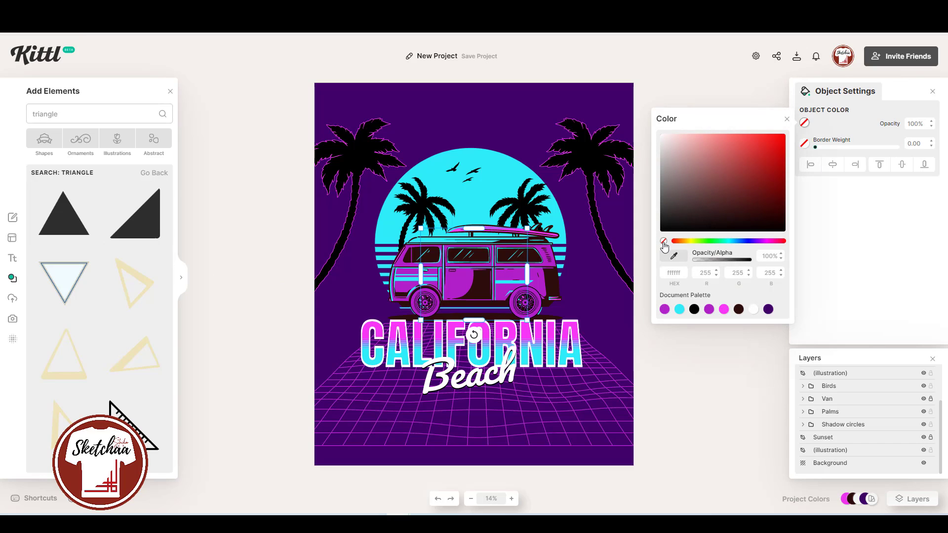
pyautogui.click(805, 143)
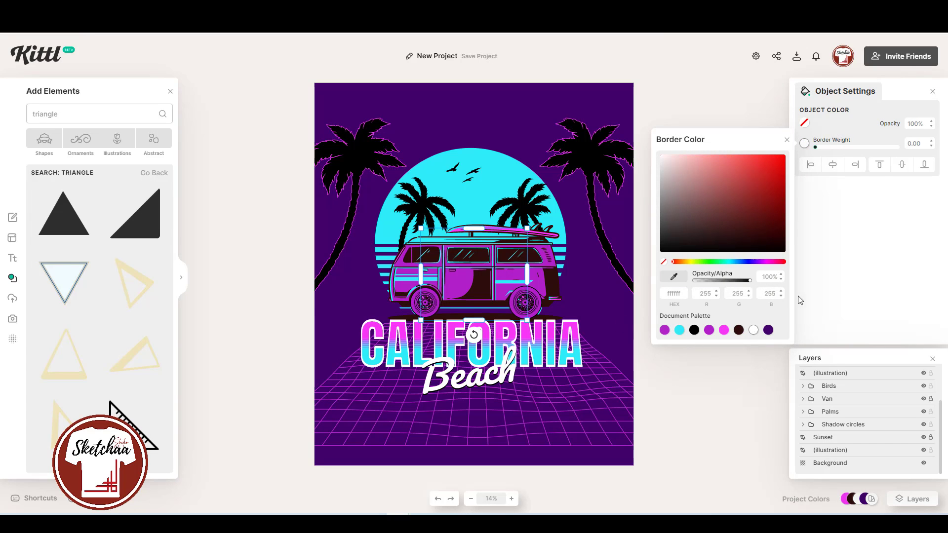
pyautogui.moveTo(815, 147); pyautogui.dragTo(836, 147)
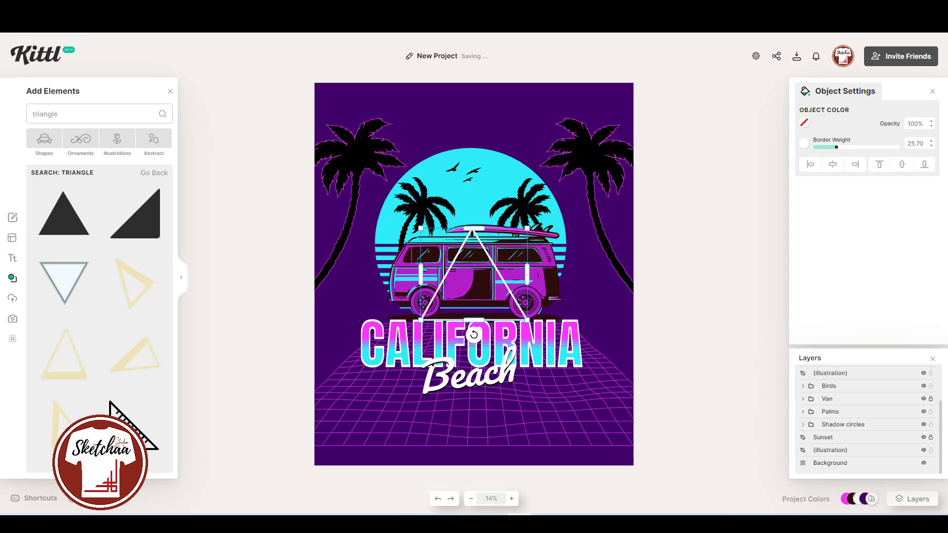
# - Slightly enlarge the triangle, turn it upside down over the lettering below the van, and nudge CALIFORNIA slightly down
pyautogui.moveTo(504, 279); pyautogui.dragTo(505, 355)
pyautogui.moveTo(528, 396); pyautogui.dragTo(538, 402)
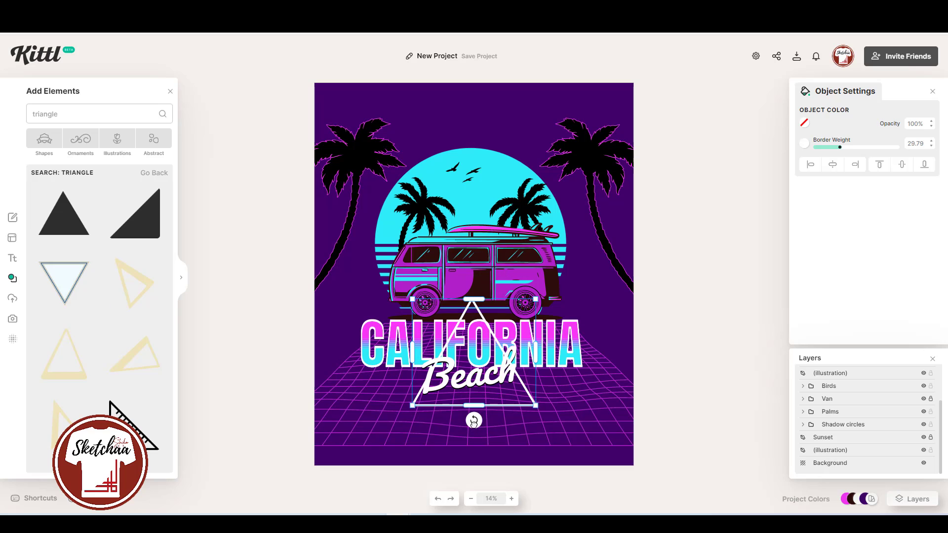
pyautogui.moveTo(474, 420); pyautogui.dragTo(472, 285)
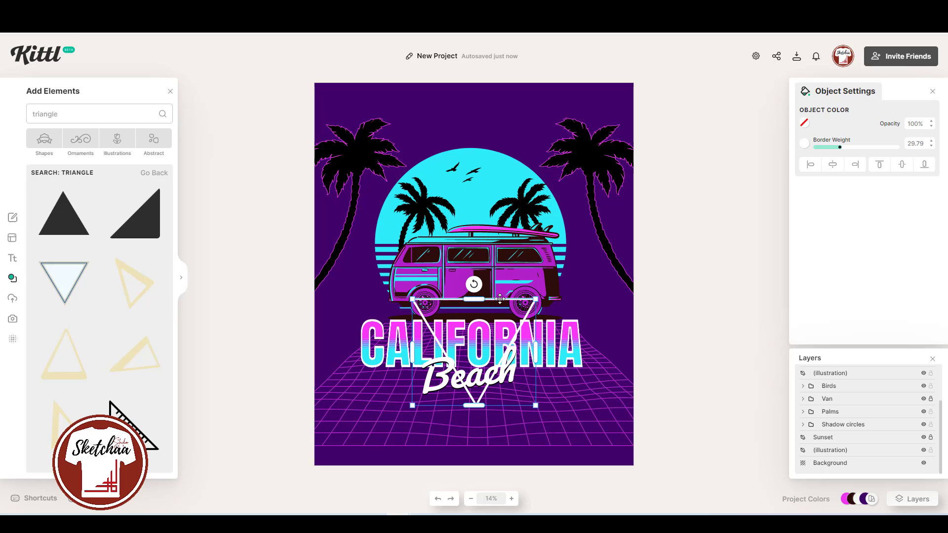
pyautogui.moveTo(515, 322); pyautogui.dragTo(507, 343)
pyautogui.moveTo(573, 345); pyautogui.dragTo(571, 352)
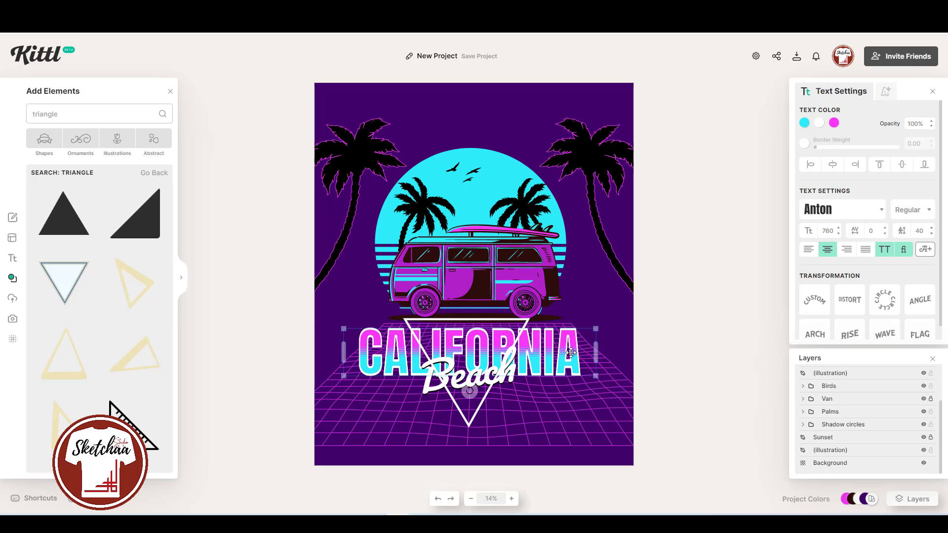
# - Rename the triangle shape's layer as Triangle
pyautogui.click(482, 408)
pyautogui.scroll(1, 897, 437)
pyautogui.doubleClick(847, 376)
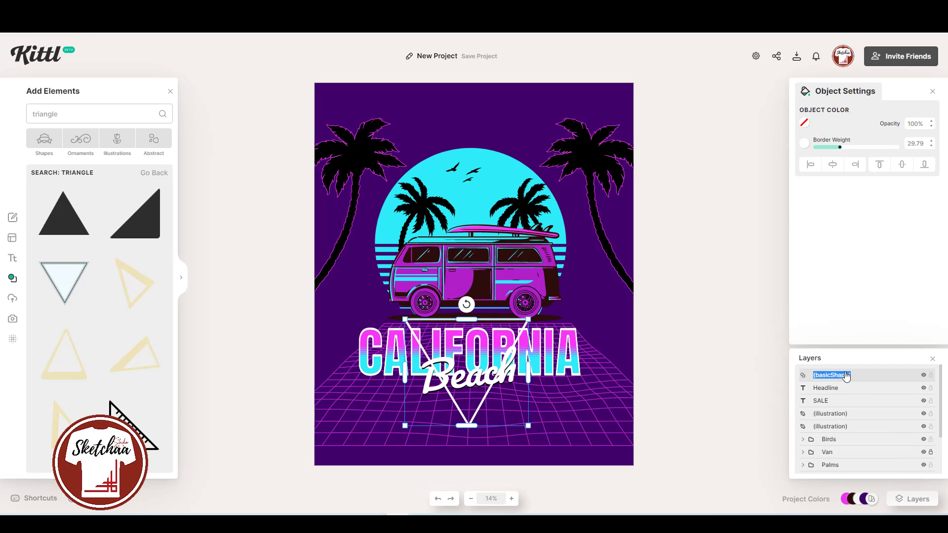
pyautogui.write('Triangle')
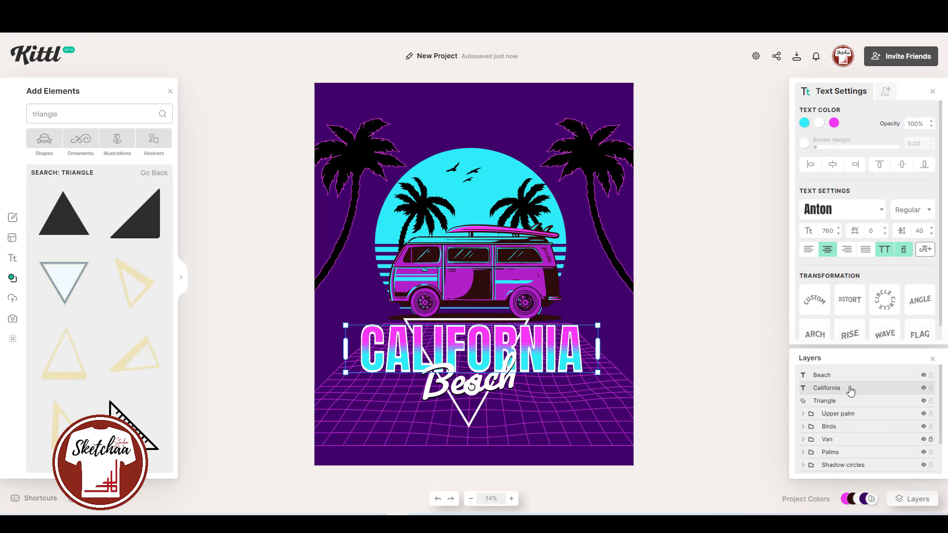
# - Duplicate the CALIFORNIA text in place and select the lower of the two California layers
pyautogui.moveTo(851, 388); pyautogui.dragTo(850, 396)
pyautogui.rightClick(553, 349)
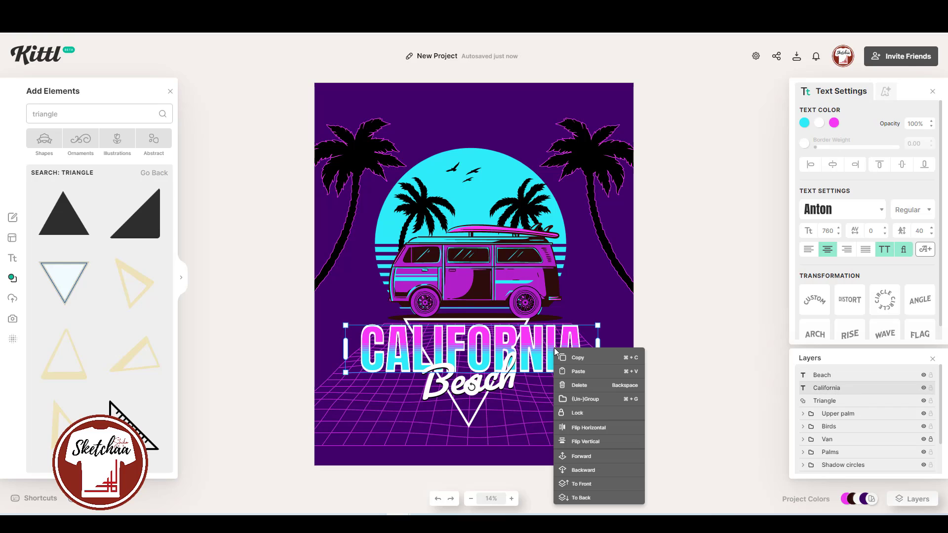
pyautogui.click(668, 343)
pyautogui.hotkey('ctrl', 'v')
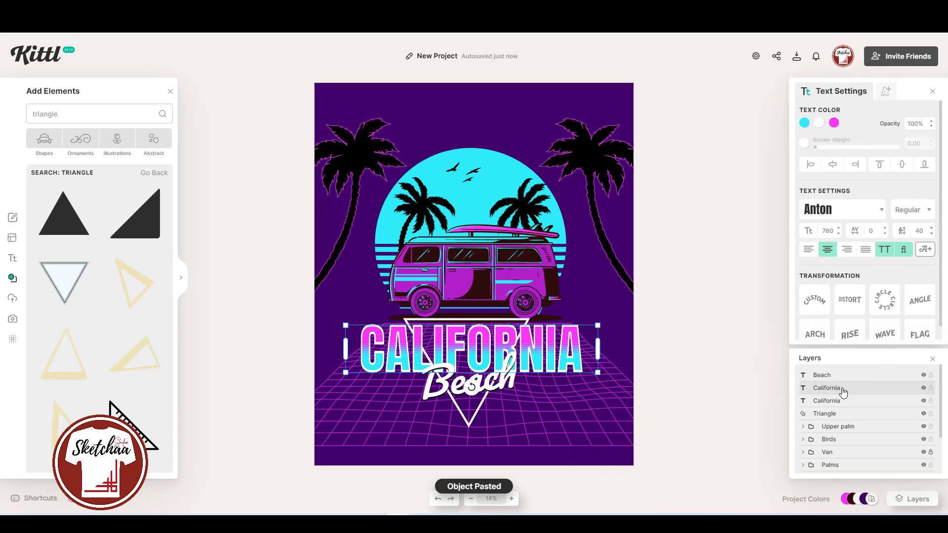
pyautogui.click(908, 402)
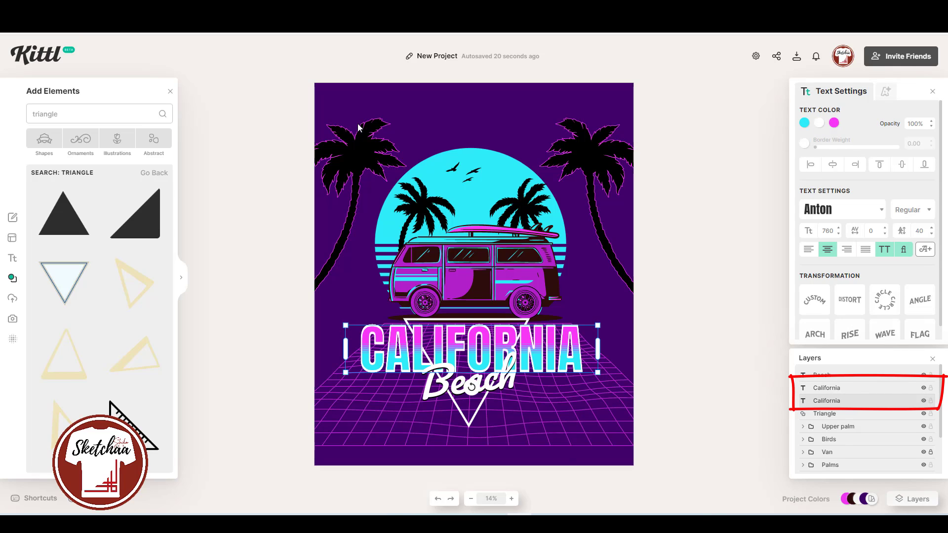
# - Turn the lower CALIFORNIA copy's drop shadow into a glow with color f736f7, offset 42, angle -88° and blur 100
pyautogui.click(819, 123)
pyautogui.click(739, 309)
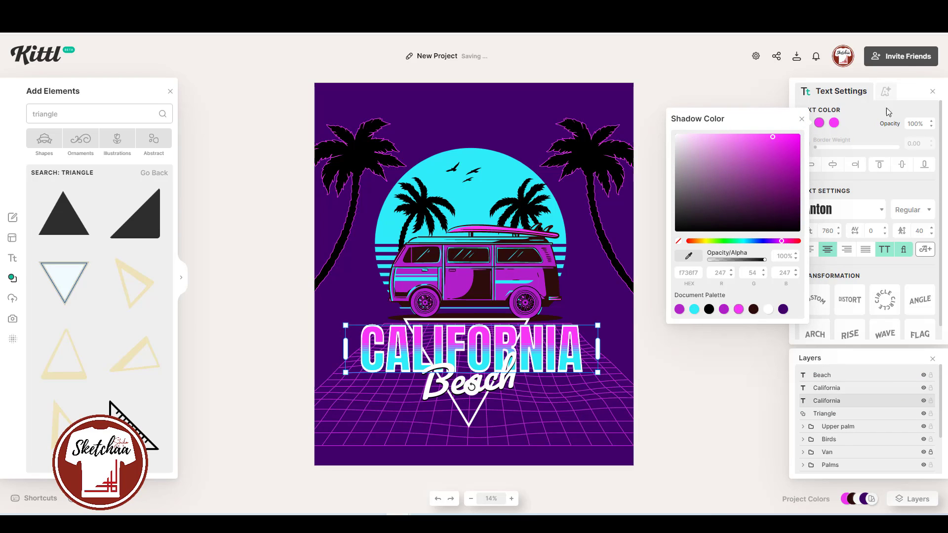
pyautogui.click(885, 91)
pyautogui.click(819, 142)
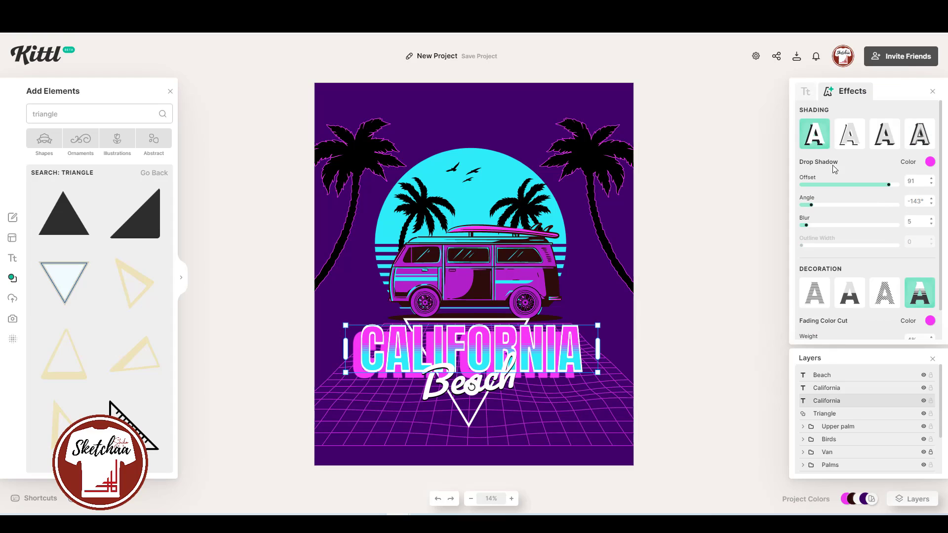
pyautogui.moveTo(889, 185); pyautogui.dragTo(836, 186)
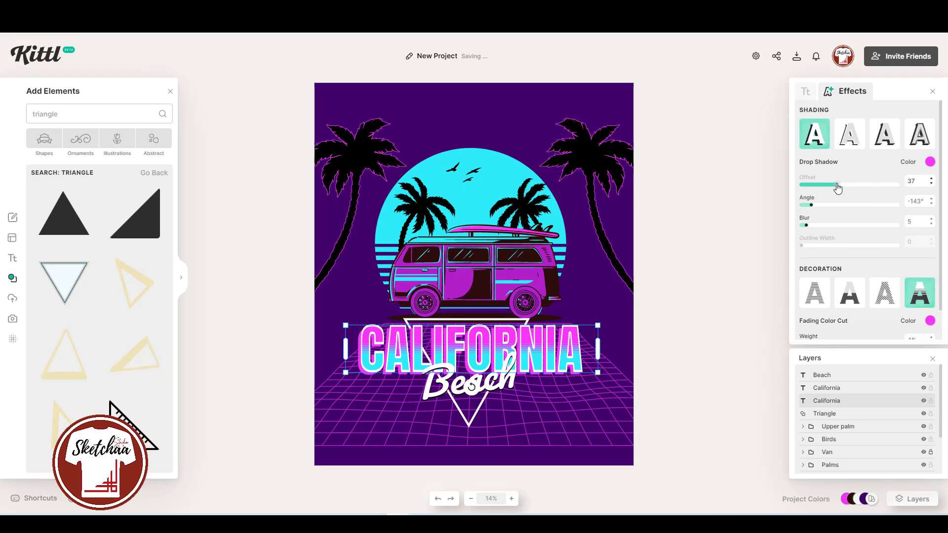
pyautogui.moveTo(806, 225); pyautogui.dragTo(890, 223)
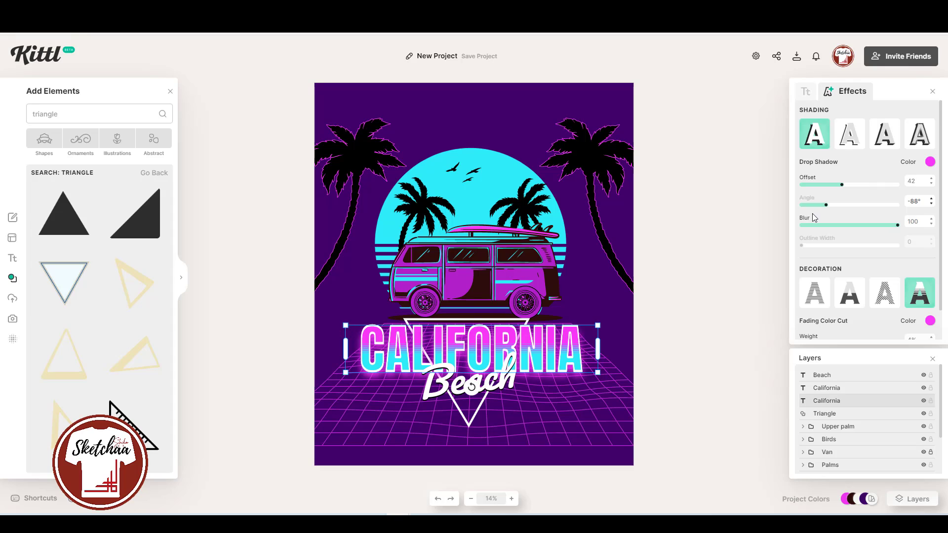
pyautogui.scroll(-1, 913, 332)
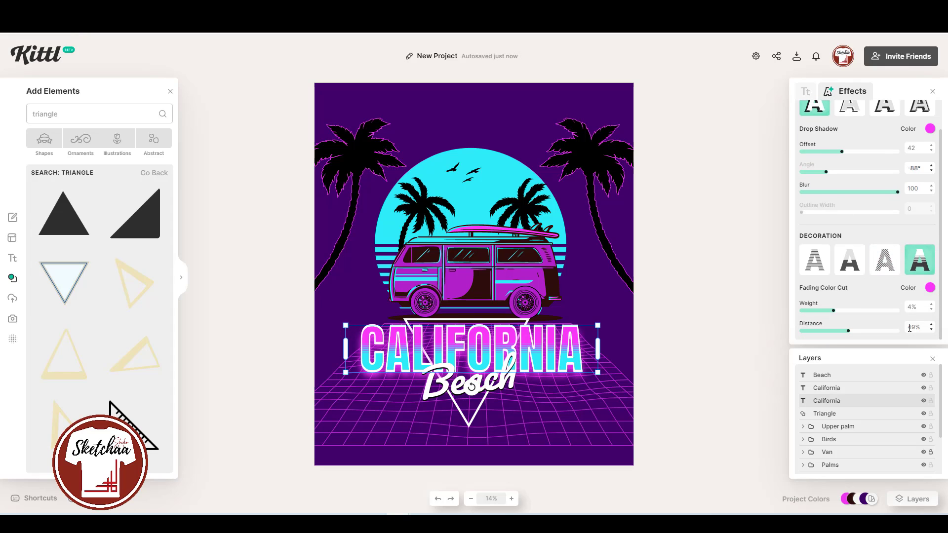
pyautogui.click(707, 347)
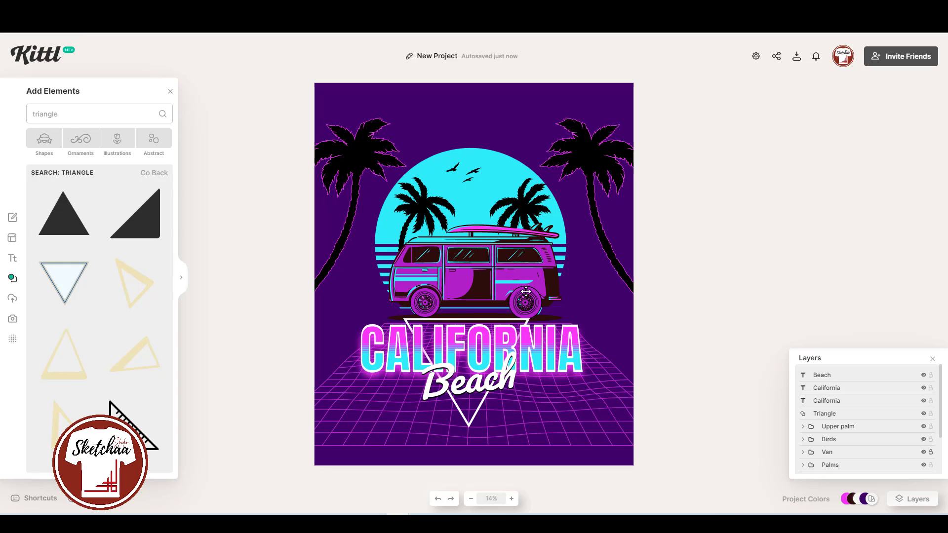
# - Duplicate the Beach text in place
pyautogui.click(476, 388)
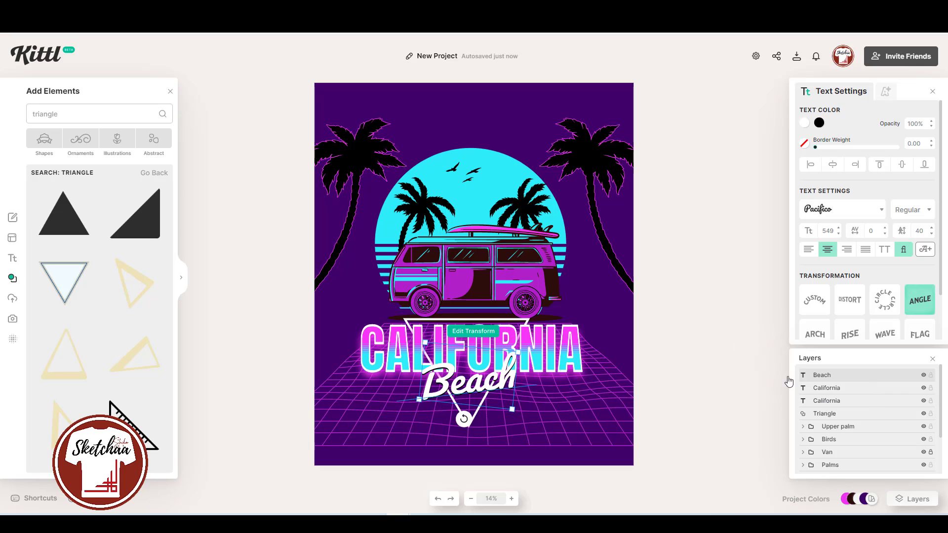
pyautogui.rightClick(478, 381)
pyautogui.click(502, 371)
pyautogui.rightClick(485, 372)
pyautogui.click(509, 378)
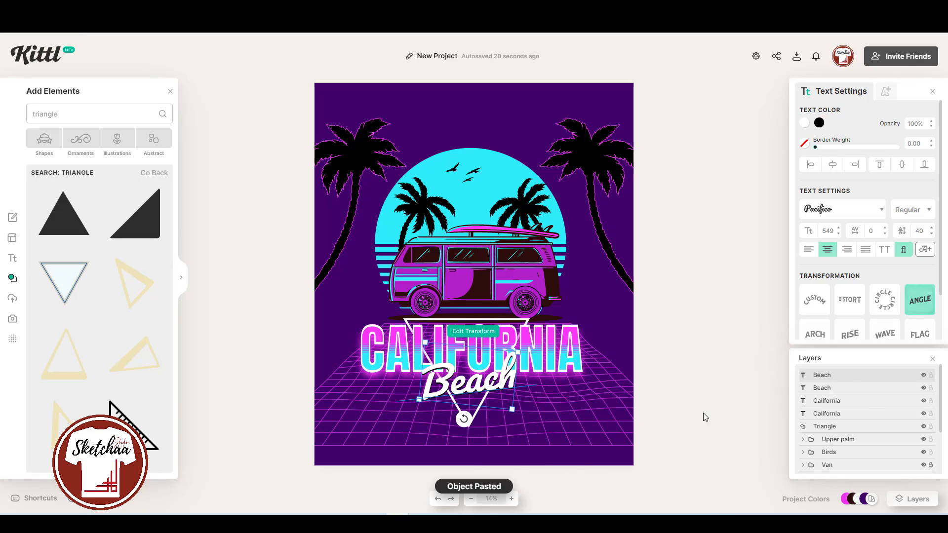
# - Set the shadow color of the lower Beach copy to magenta f736f7
pyautogui.click(829, 388)
pyautogui.click(819, 123)
pyautogui.click(673, 134)
pyautogui.click(888, 96)
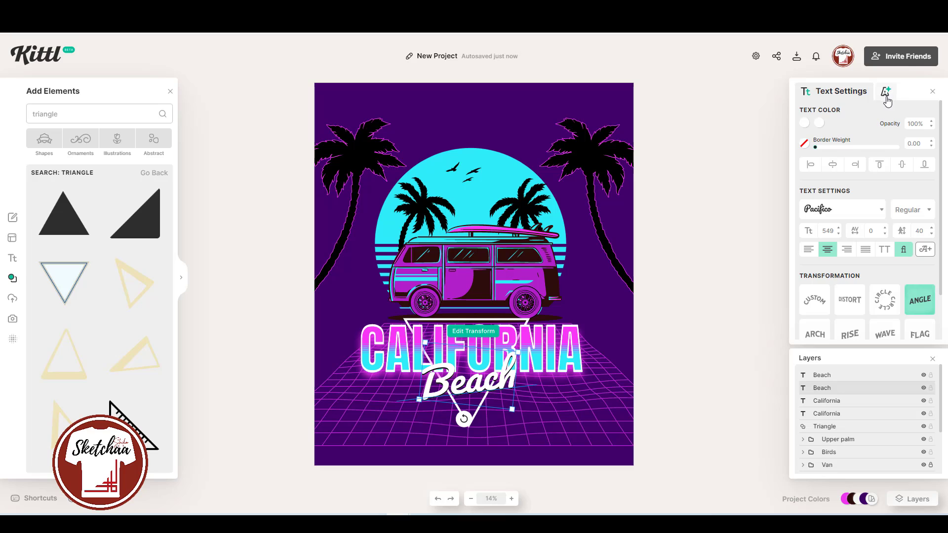
pyautogui.click(806, 123)
pyautogui.click(723, 309)
pyautogui.click(820, 123)
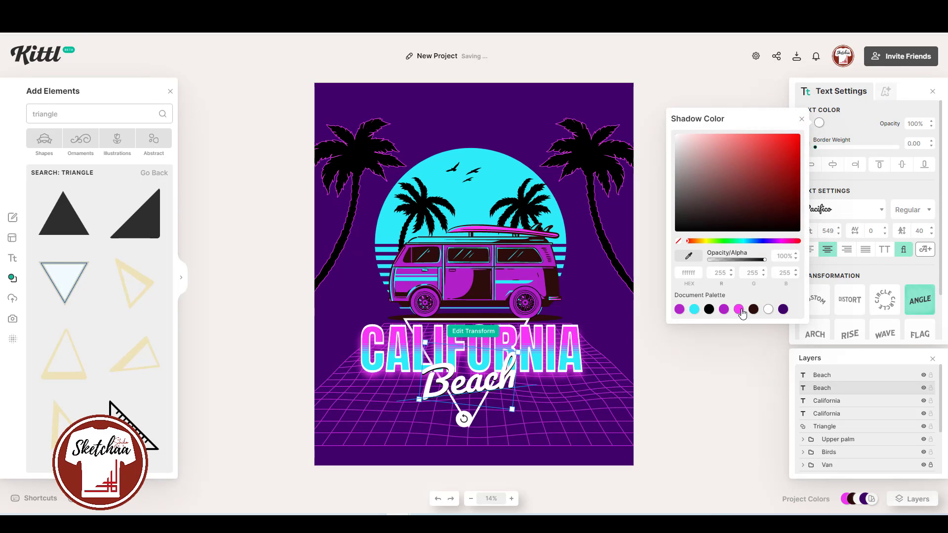
pyautogui.click(740, 310)
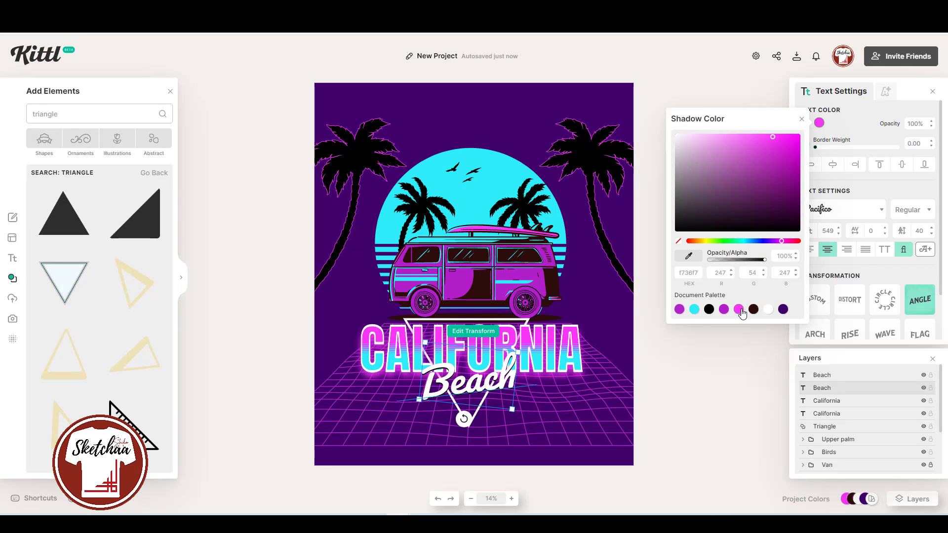
pyautogui.click(815, 154)
# - Spread the lower Beach copy's drop shadow into a glow with angle -36°, blur 98 and a larger offset
pyautogui.click(884, 93)
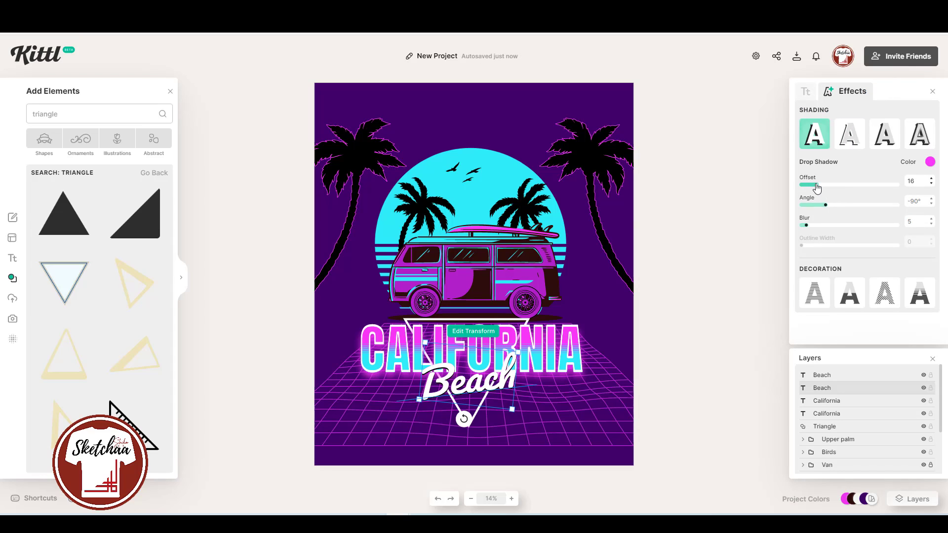
pyautogui.moveTo(806, 225); pyautogui.dragTo(860, 224)
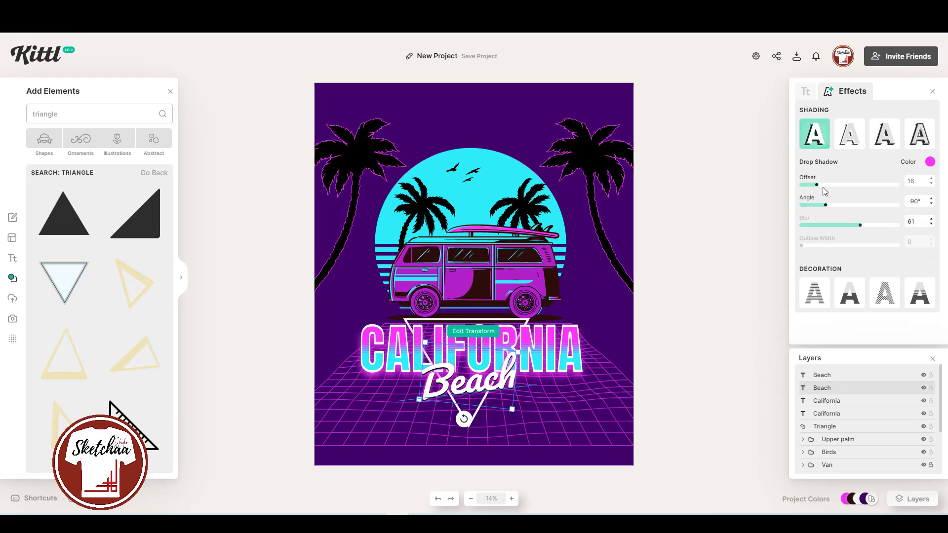
pyautogui.moveTo(819, 189); pyautogui.dragTo(897, 225)
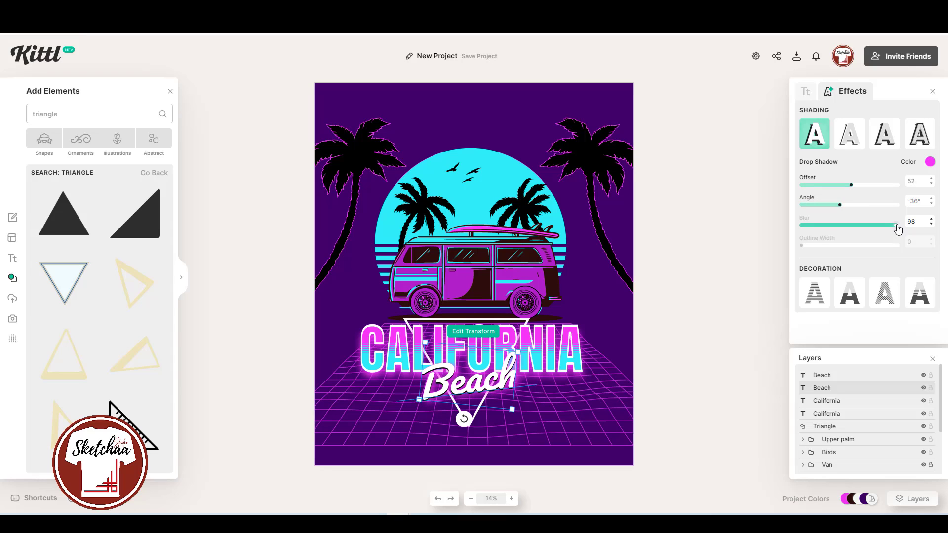
pyautogui.moveTo(851, 185); pyautogui.dragTo(873, 186)
pyautogui.click(823, 375)
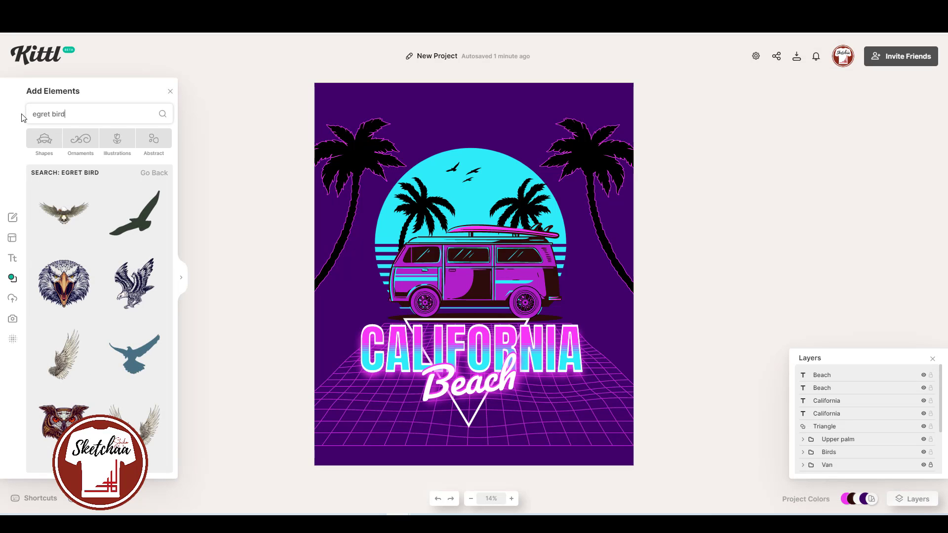
# - Search the elements for "egret bird" and try the bending flamingo, scaled down, at the artboard's lower right
pyautogui.scroll(-15, 108, 256)
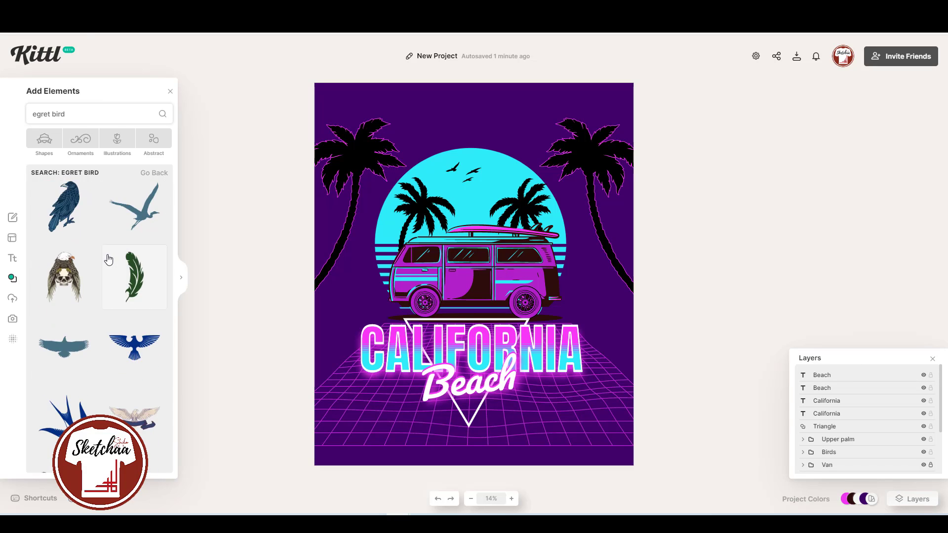
pyautogui.scroll(2, 113, 267)
pyautogui.click(63, 273)
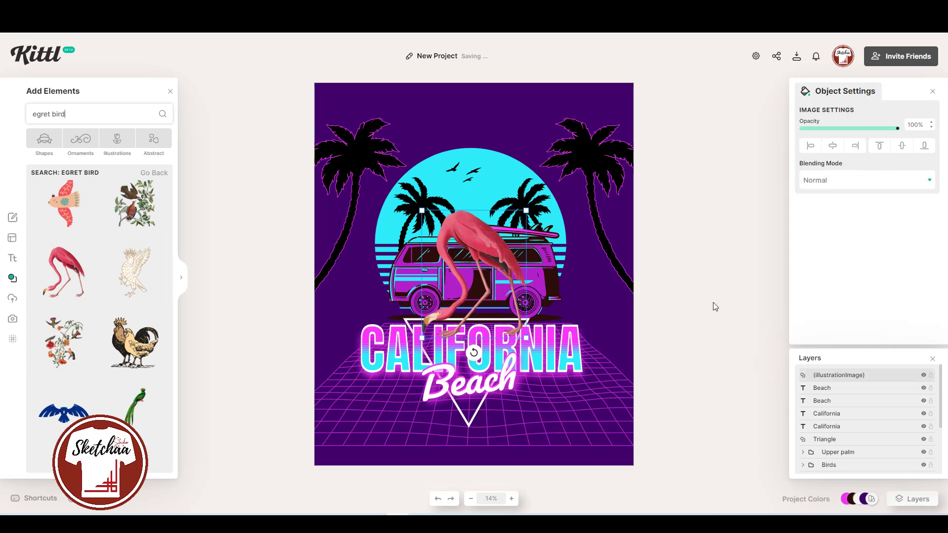
pyautogui.moveTo(502, 220); pyautogui.dragTo(591, 324)
pyautogui.moveTo(568, 354); pyautogui.dragTo(598, 392)
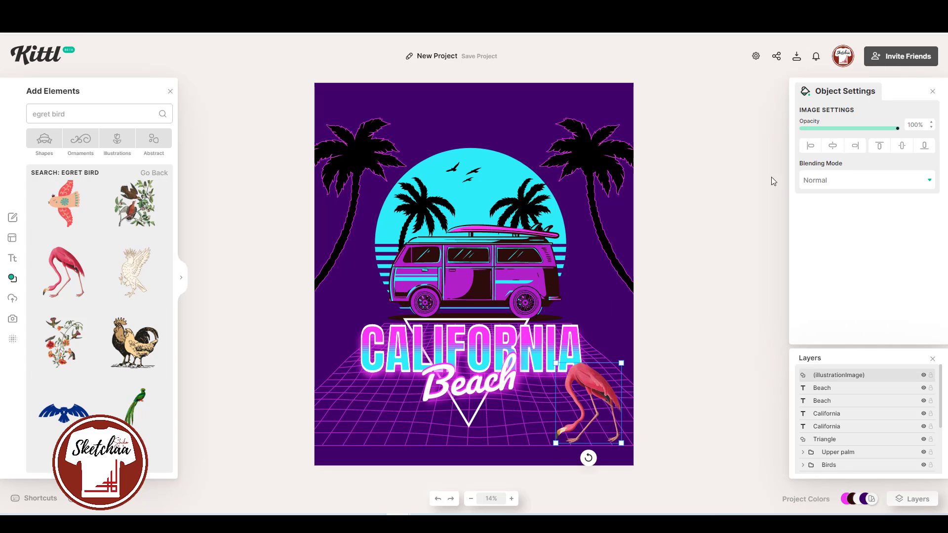
# - Try the standing red long-billed bird on the artboard, and delete both it and the bending flamingo
pyautogui.scroll(-5, 61, 370)
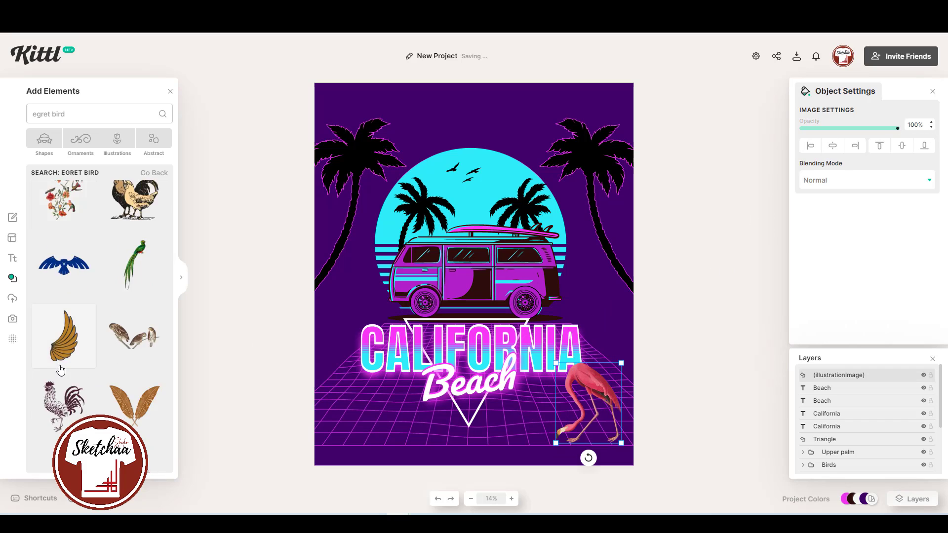
pyautogui.scroll(-5, 64, 372)
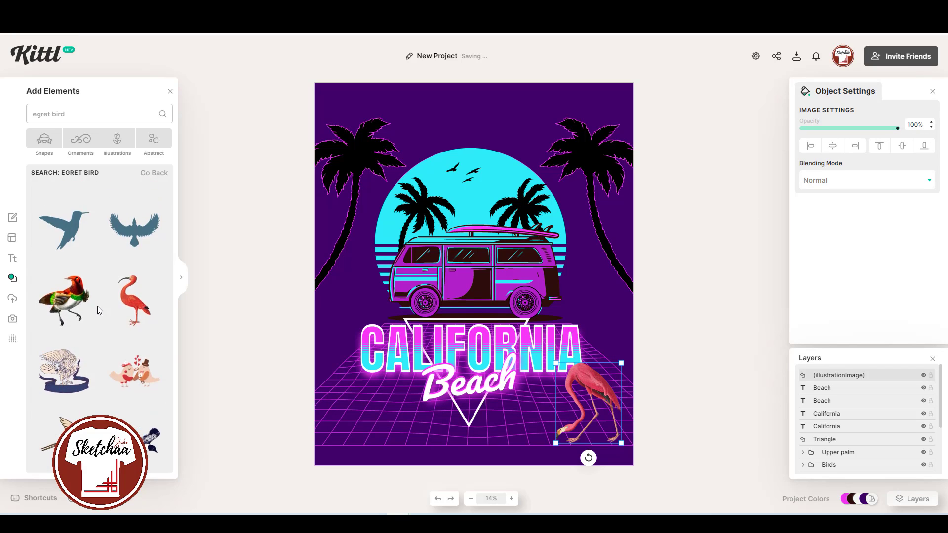
pyautogui.click(155, 278)
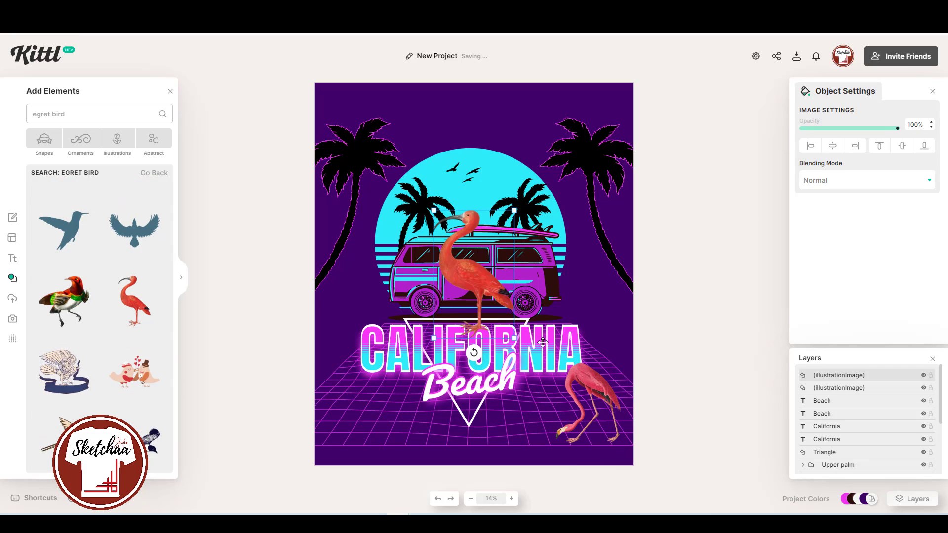
pyautogui.click(528, 309)
pyautogui.click(473, 275)
pyautogui.press('Delete')
pyautogui.click(591, 395)
pyautogui.press('Delete')
# - Add the standing pink flamingo with yellow legs from the egret bird results and place it at the artboard's lower right
pyautogui.scroll(-4, 113, 319)
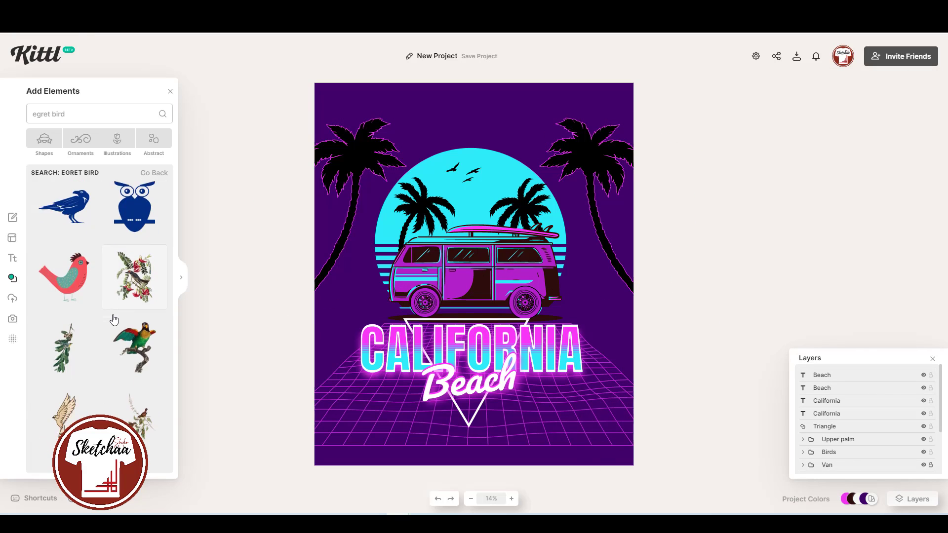
pyautogui.scroll(-10, 114, 320)
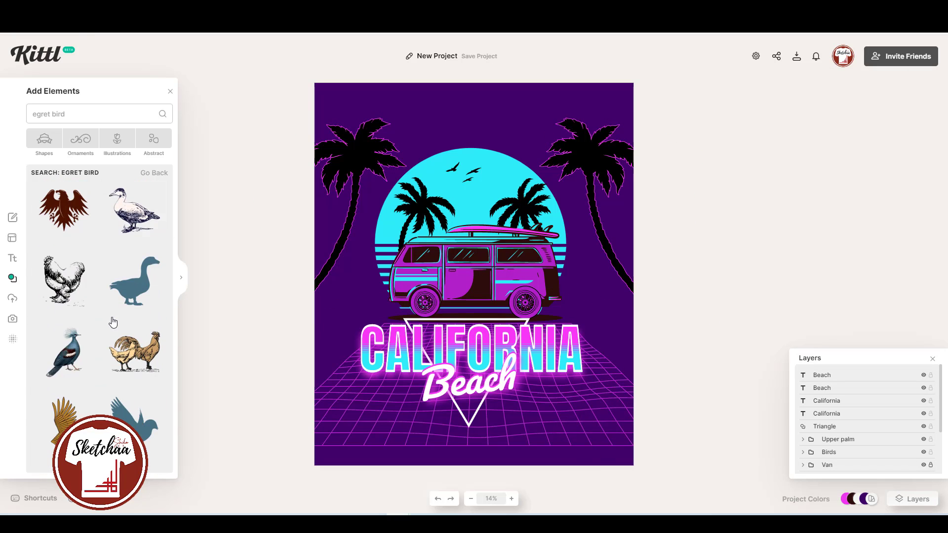
pyautogui.scroll(-5, 113, 322)
pyautogui.click(129, 352)
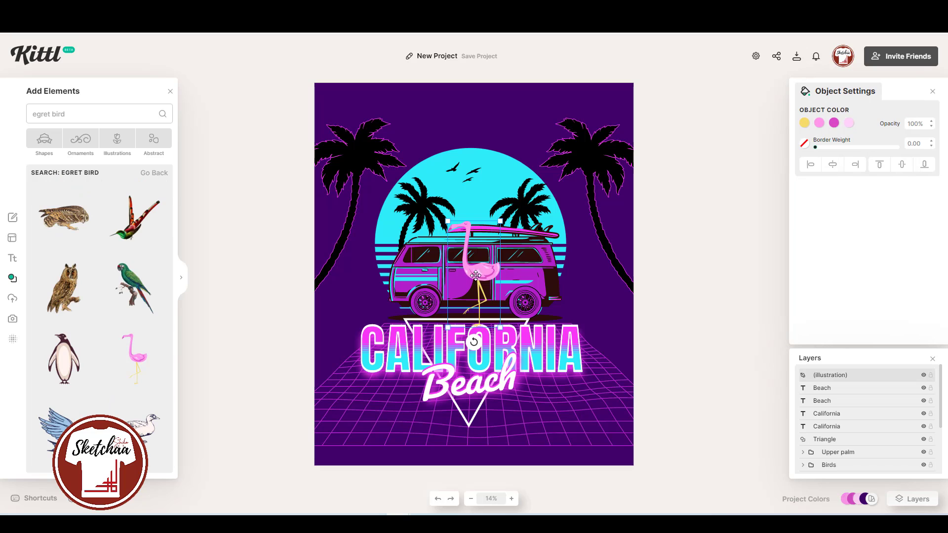
pyautogui.moveTo(475, 275); pyautogui.dragTo(588, 392)
# - Add the crested long-legged bird silhouette from the search results and place it over the grid at the artboard's lower right
pyautogui.scroll(-3, 123, 317)
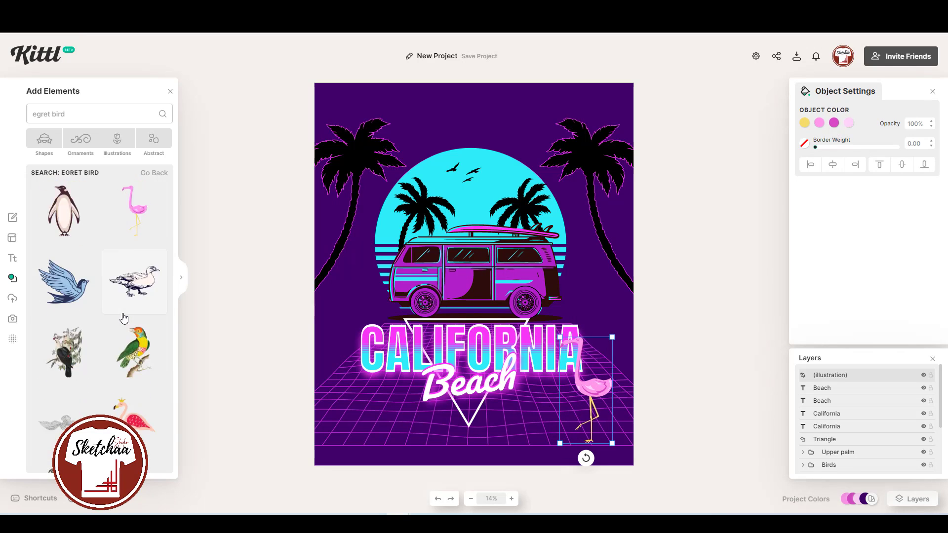
pyautogui.scroll(-3, 123, 317)
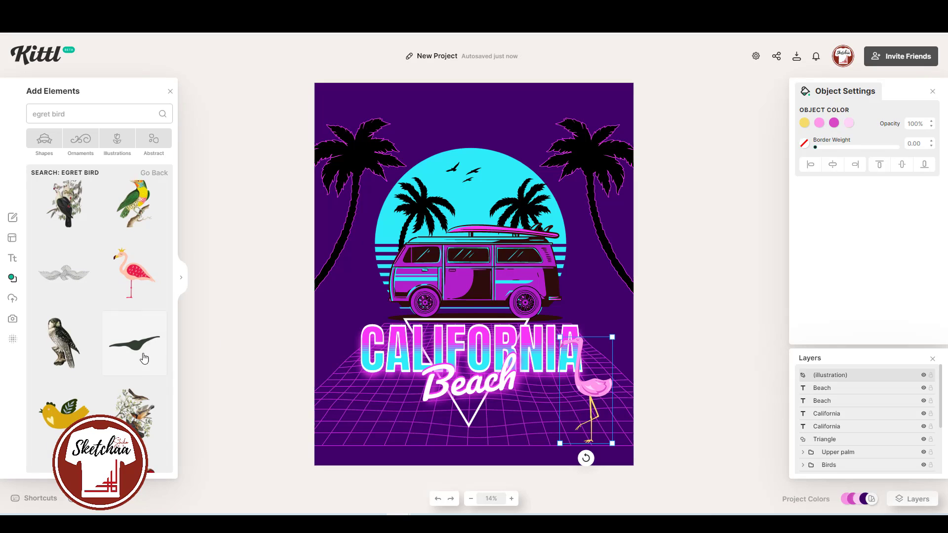
pyautogui.scroll(-3, 137, 347)
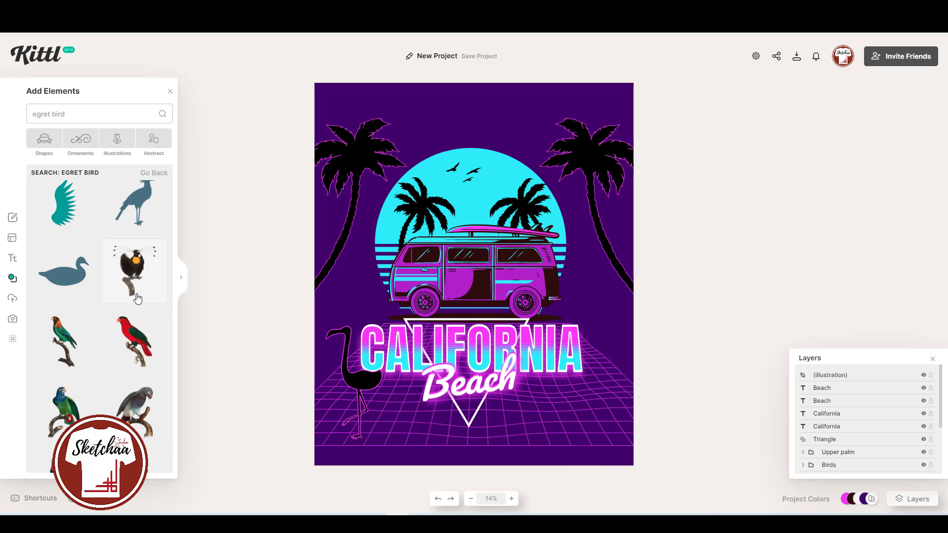
pyautogui.click(133, 205)
pyautogui.moveTo(490, 272); pyautogui.dragTo(599, 356)
# - Fill the crested bird with black and give it a magenta f736f7 border with a weight of 13.10
pyautogui.click(804, 123)
pyautogui.click(664, 324)
pyautogui.click(694, 309)
pyautogui.click(805, 143)
pyautogui.click(723, 329)
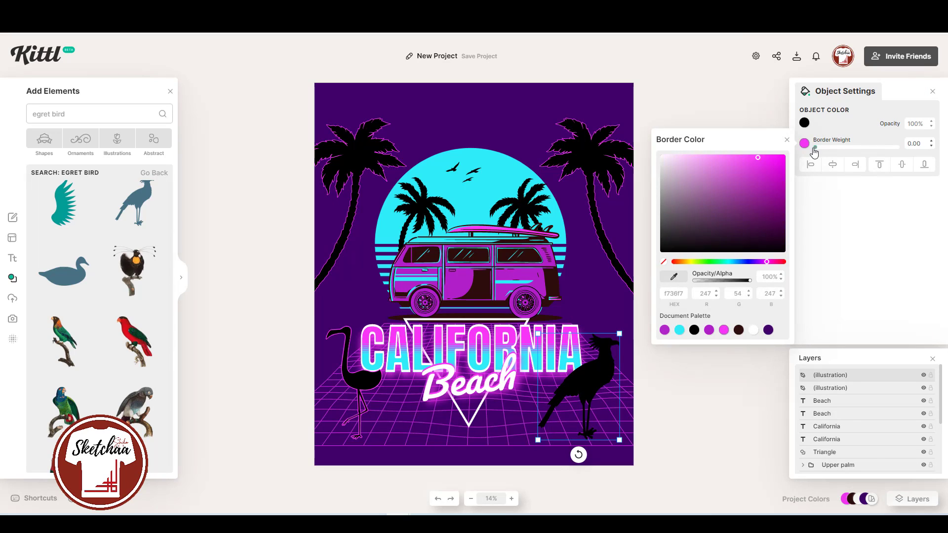
pyautogui.moveTo(815, 147); pyautogui.dragTo(822, 148)
pyautogui.click(723, 265)
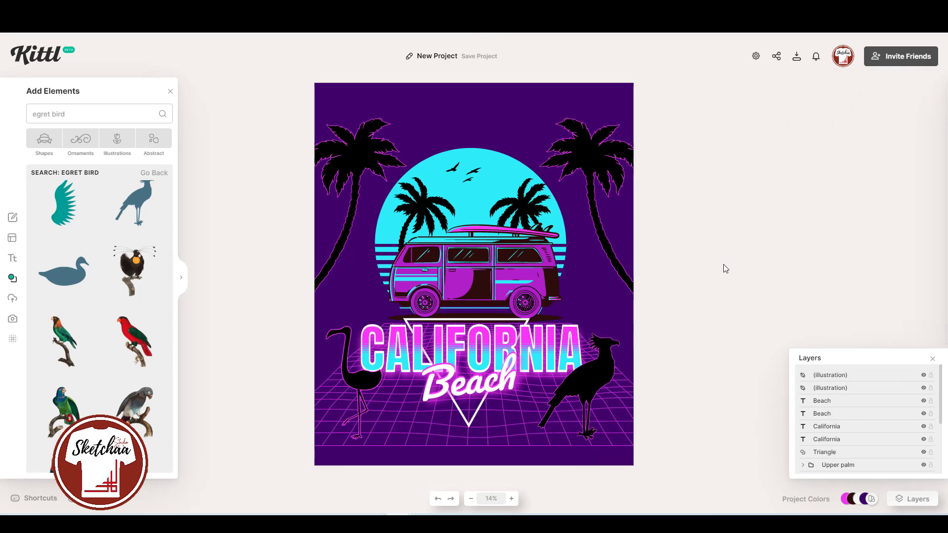
# - Delete the black flamingo beside CALIFORNIA and rename the crested bird's layer as Egret
pyautogui.click(346, 371)
pyautogui.click(330, 366)
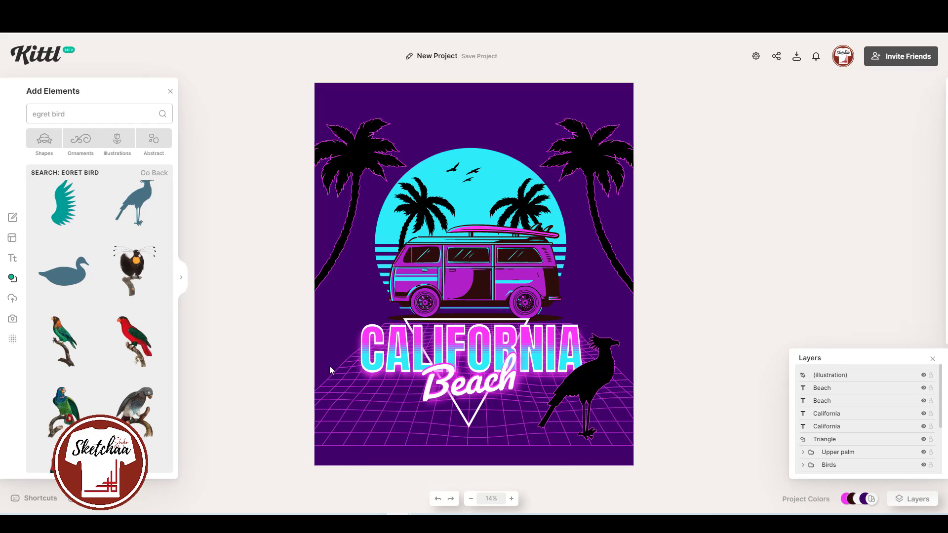
pyautogui.click(605, 373)
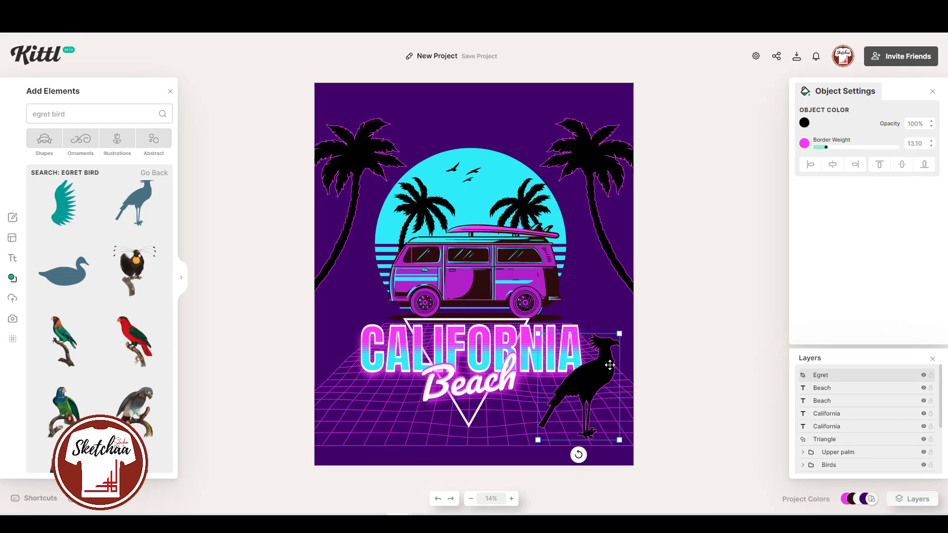
# - Duplicate the egret to the opposite side of the lettering and flip the copy horizontally
pyautogui.moveTo(610, 365); pyautogui.dragTo(401, 361)
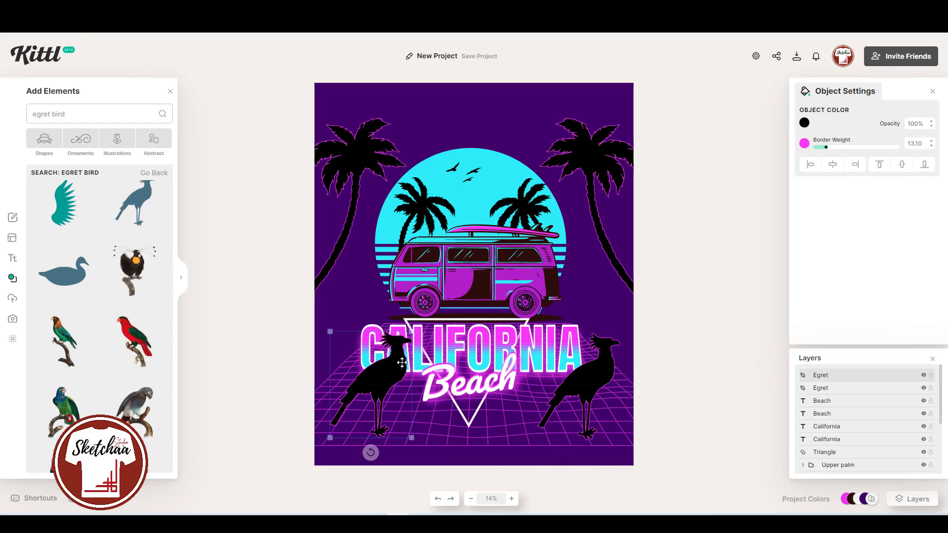
pyautogui.rightClick(403, 362)
pyautogui.click(458, 434)
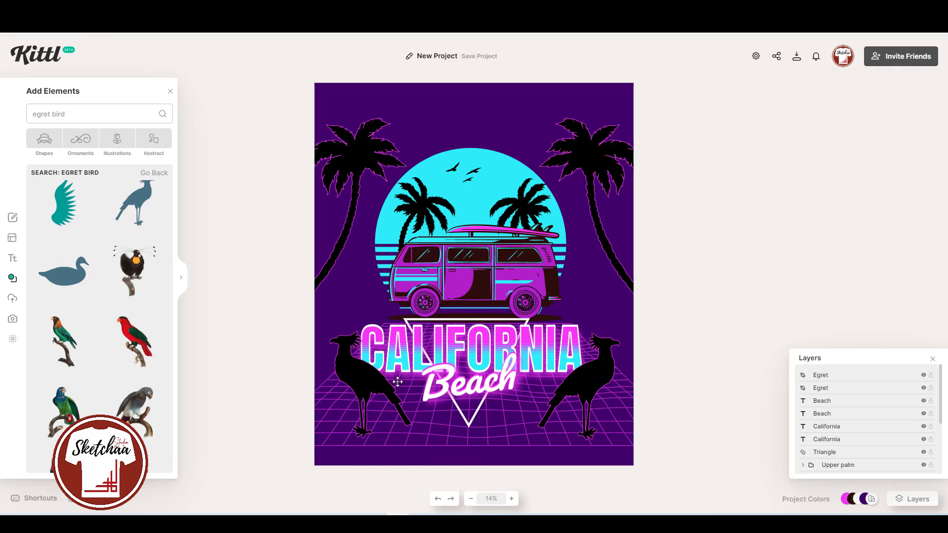
# - Group the two egrets and name the group Egret
pyautogui.keyDown('shift'); pyautogui.click(585, 379); pyautogui.keyUp('shift')
pyautogui.rightClick(585, 379)
pyautogui.click(637, 402)
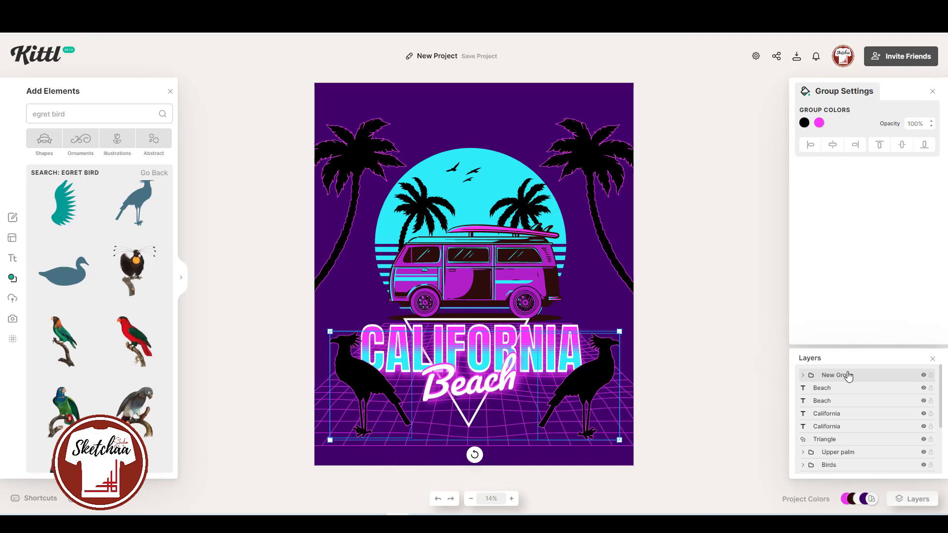
pyautogui.press('Return')
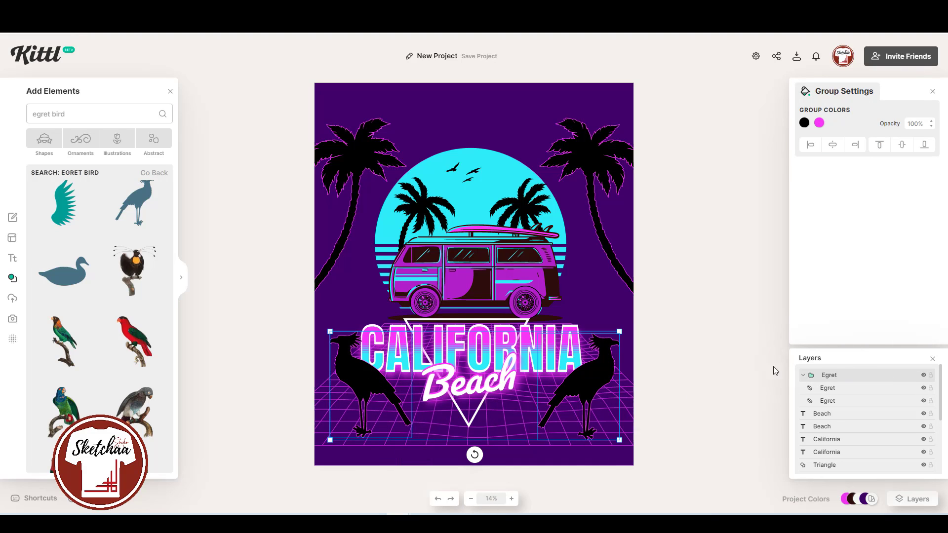
# - Shift the egret group slightly to centre it around the lettering and move its layer below the uppermost Beach text layer
pyautogui.click(667, 368)
pyautogui.moveTo(606, 370); pyautogui.dragTo(600, 371)
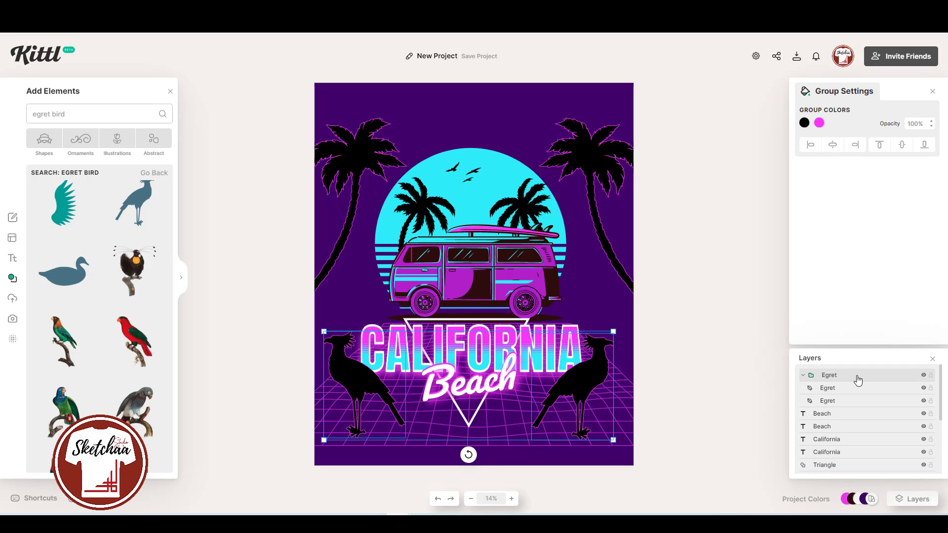
pyautogui.click(803, 375)
pyautogui.moveTo(863, 384); pyautogui.dragTo(861, 401)
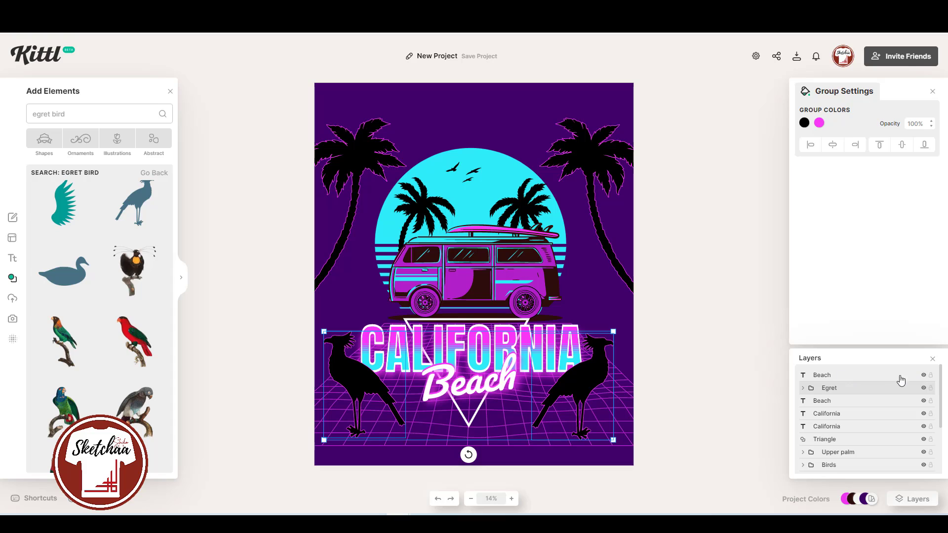
# - Rename the uppermost Beach text layer as Beach 1
pyautogui.click(828, 375)
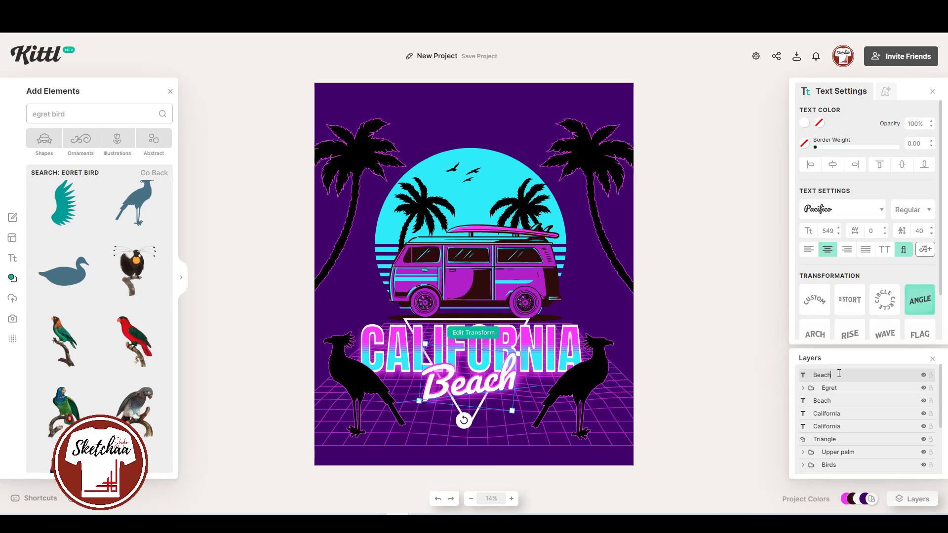
pyautogui.write('1')
pyautogui.press('Return')
# - Move the Egret group layer below both California text layers, directly above the Triangle layer
pyautogui.moveTo(842, 390); pyautogui.dragTo(844, 432)
pyautogui.click(678, 371)
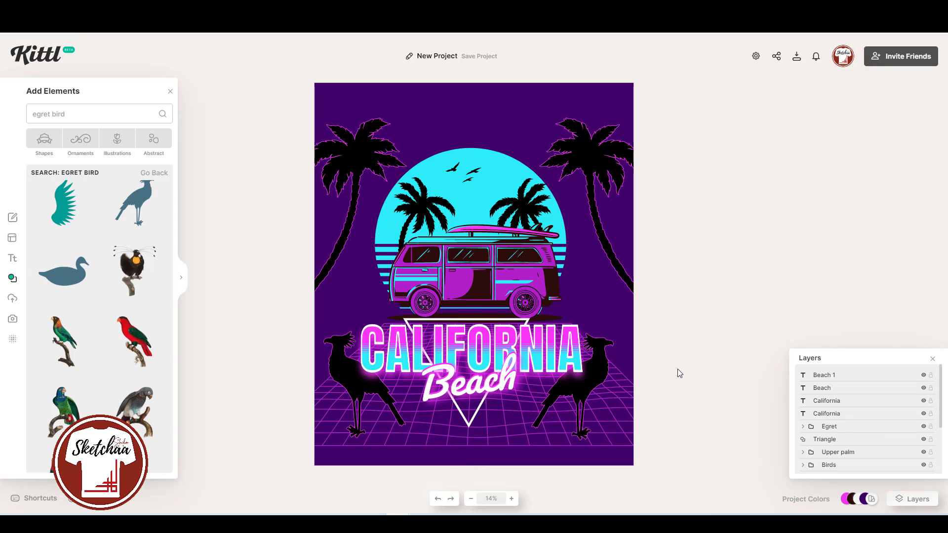
pyautogui.click(599, 363)
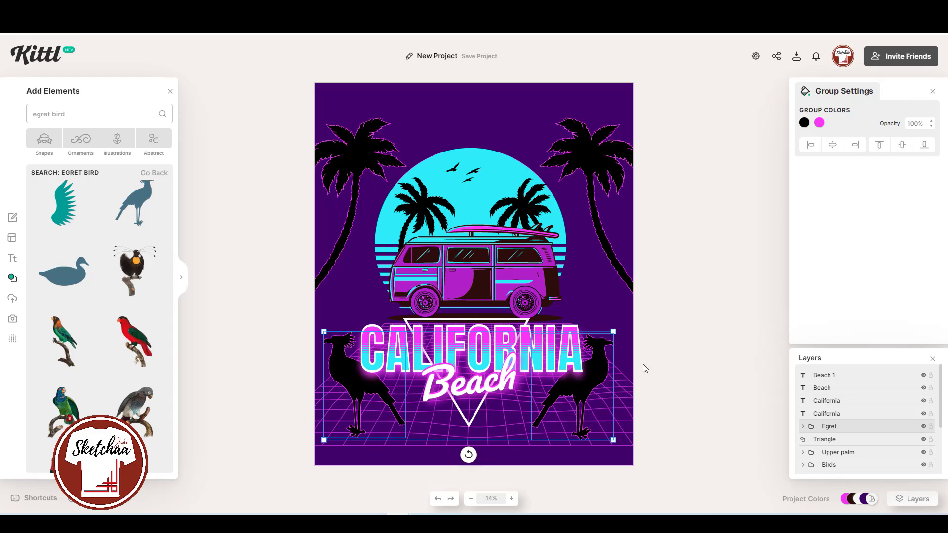
pyautogui.click(690, 349)
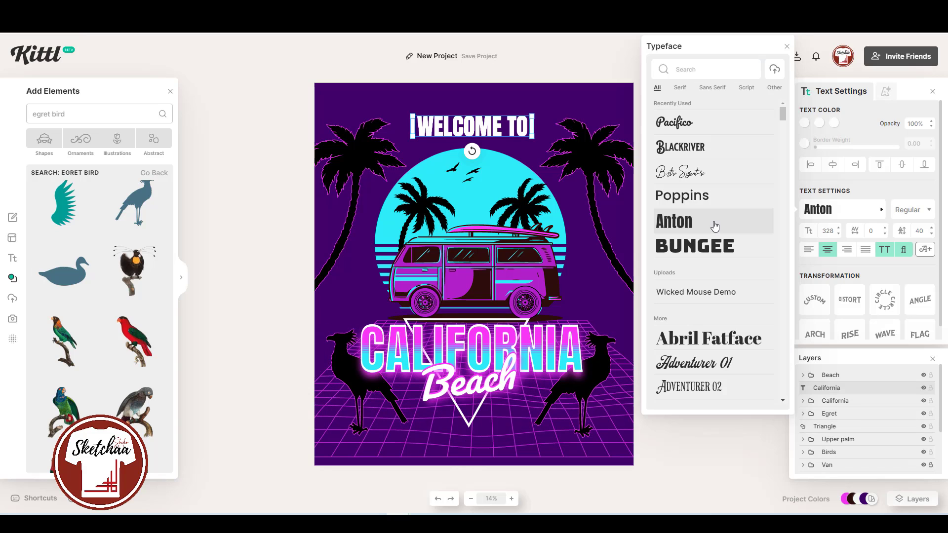
# - Restyle the WELCOME TO text in Bungee at size 242 on a single line, centred above the sun
pyautogui.click(715, 245)
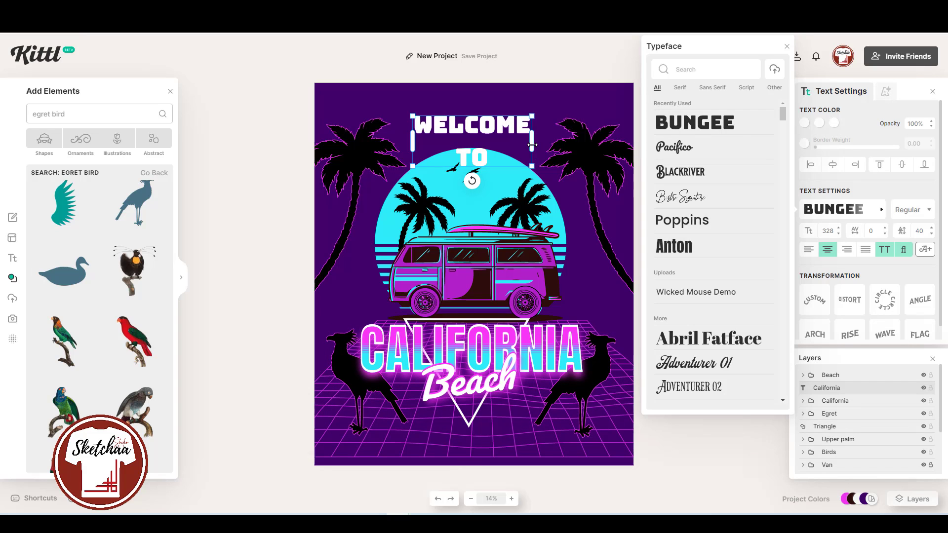
pyautogui.moveTo(532, 145); pyautogui.dragTo(582, 143)
pyautogui.click(839, 235)
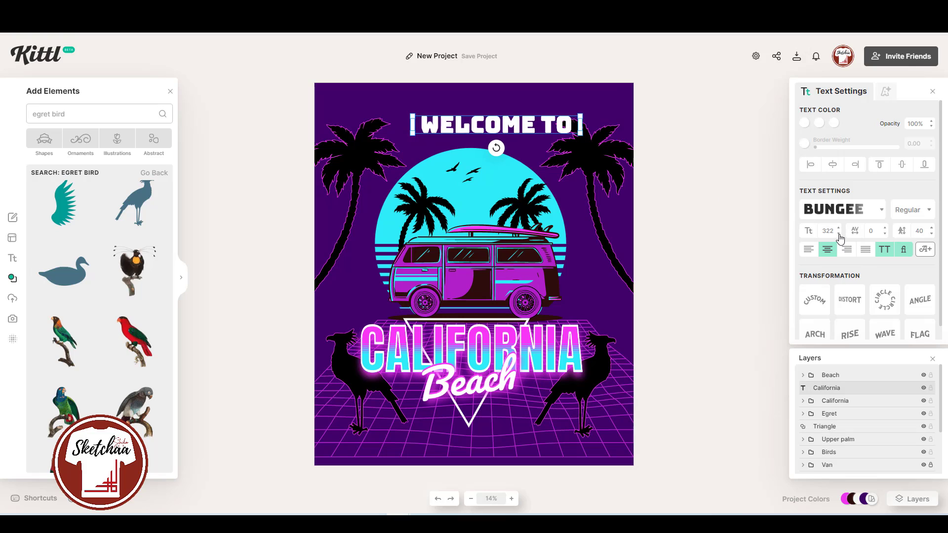
pyautogui.click(839, 235)
pyautogui.click(839, 235)
pyautogui.click(725, 203)
pyautogui.moveTo(501, 124); pyautogui.dragTo(472, 127)
pyautogui.click(716, 250)
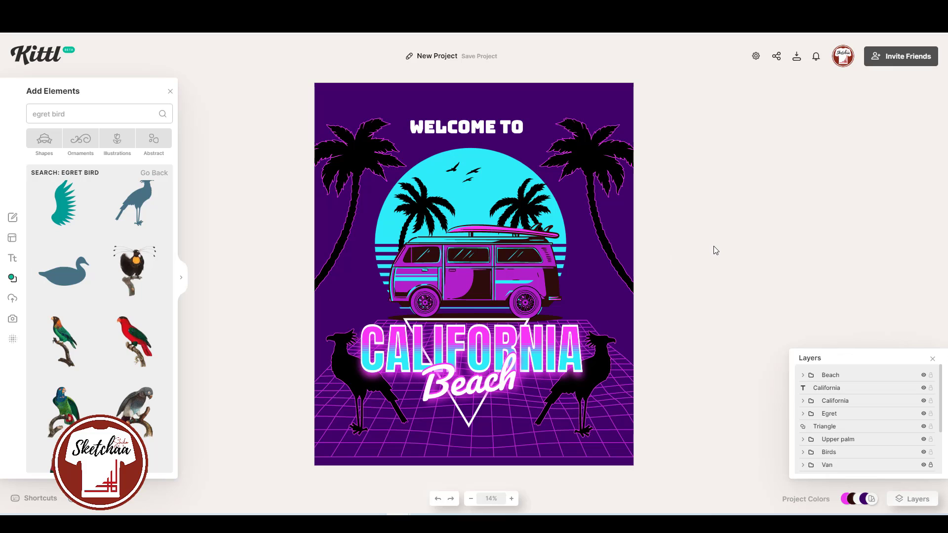
# - Add a thin wavy line from the abstract elements, tilted near the artboard's upper-left corner, and colour it magenta f736f7
pyautogui.click(153, 139)
pyautogui.scroll(-10, 121, 256)
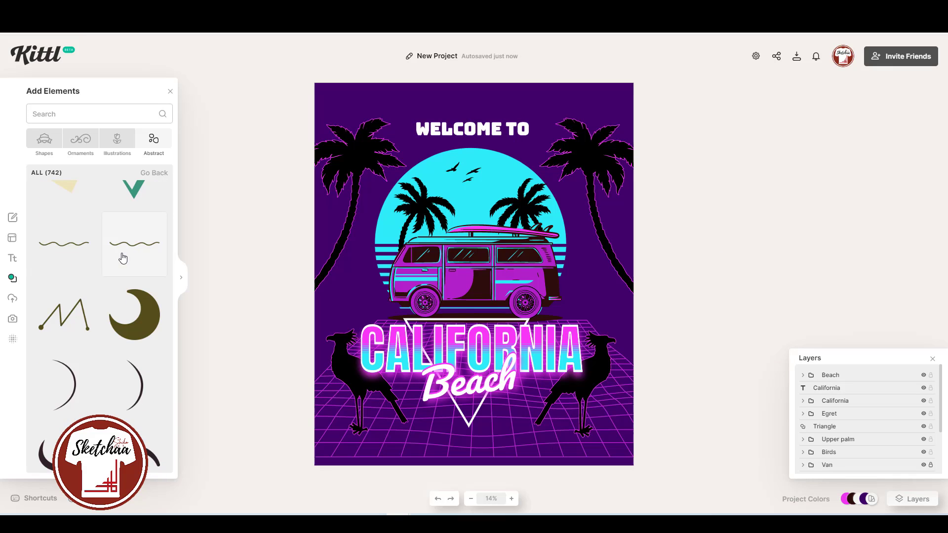
pyautogui.click(135, 251)
pyautogui.moveTo(484, 276)
pyautogui.mouseDown()
pyautogui.moveTo(398, 105)
pyautogui.moveTo(395, 130)
pyautogui.mouseUp()
pyautogui.click(804, 122)
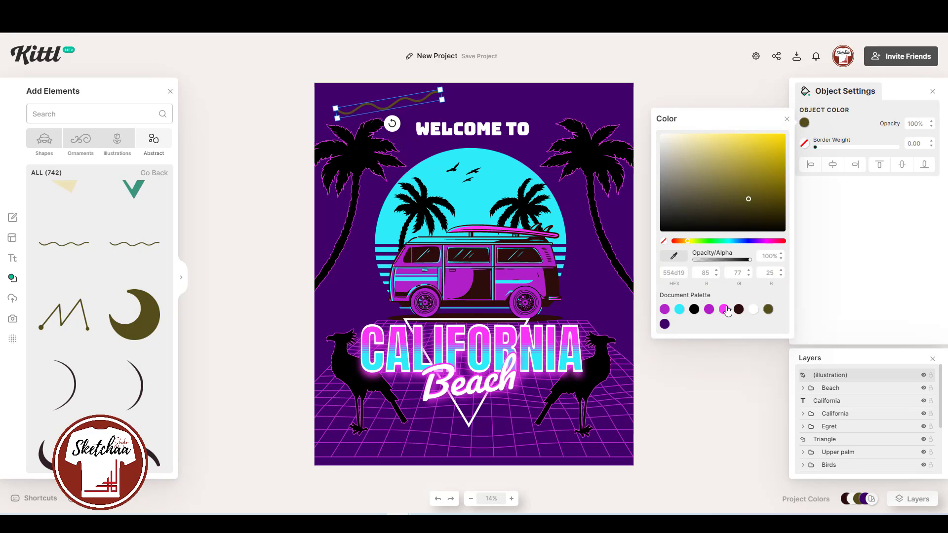
pyautogui.click(724, 309)
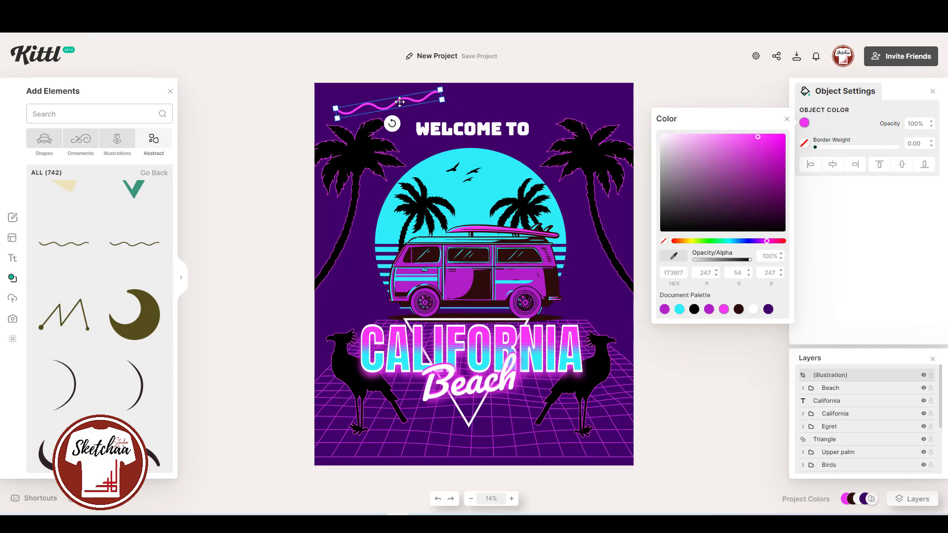
# - Duplicate the wavy line twice in parallel below the first, colouring one copy purple and the lowest cyan 2decf7
pyautogui.moveTo(400, 101); pyautogui.dragTo(405, 111)
pyautogui.click(804, 122)
pyautogui.click(709, 309)
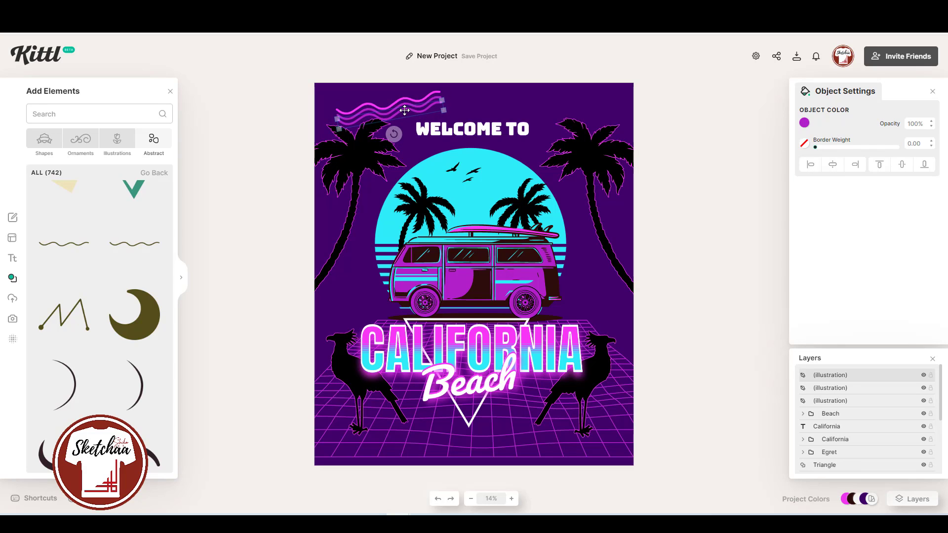
pyautogui.click(805, 123)
pyautogui.click(679, 309)
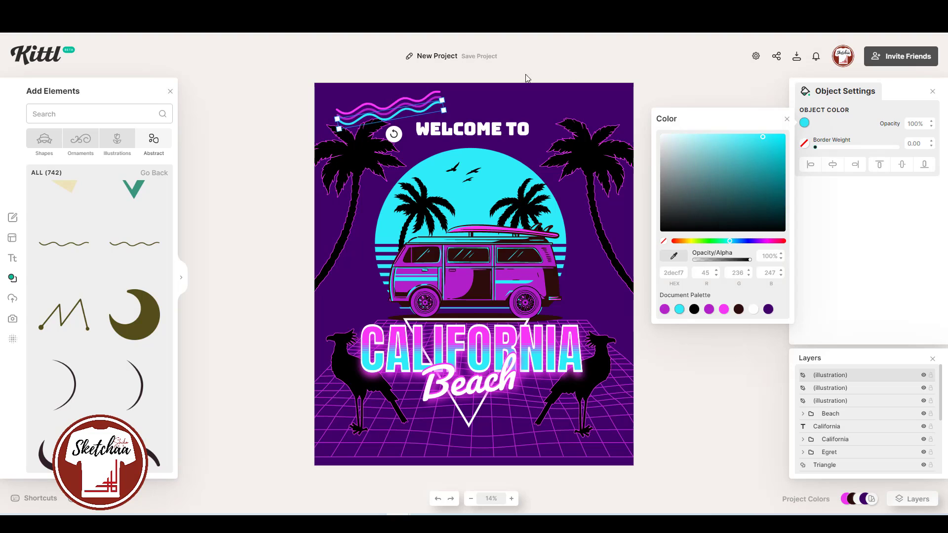
# - Add a fourth parallel wavy line below the cyan one and colour it purple b324cb
pyautogui.click(396, 105)
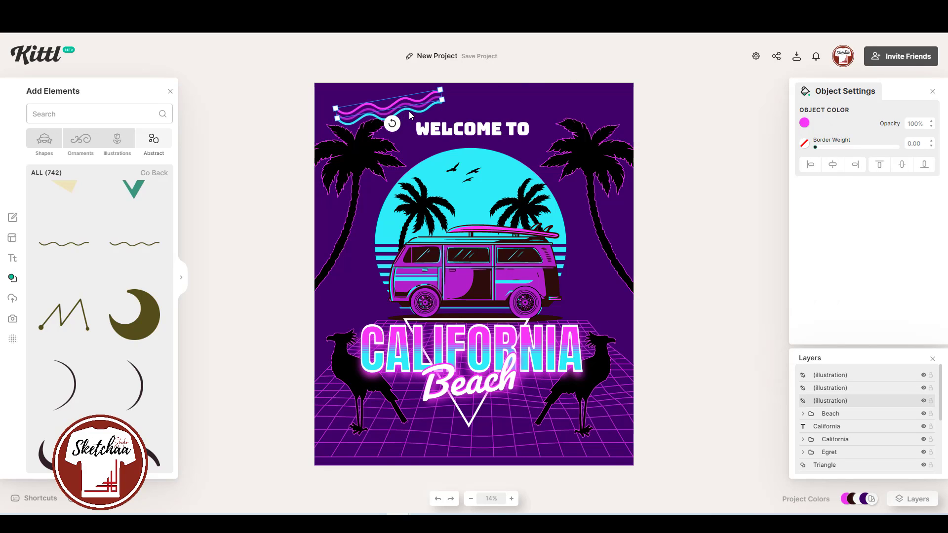
pyautogui.moveTo(396, 116); pyautogui.dragTo(398, 121)
pyautogui.click(805, 123)
pyautogui.click(665, 309)
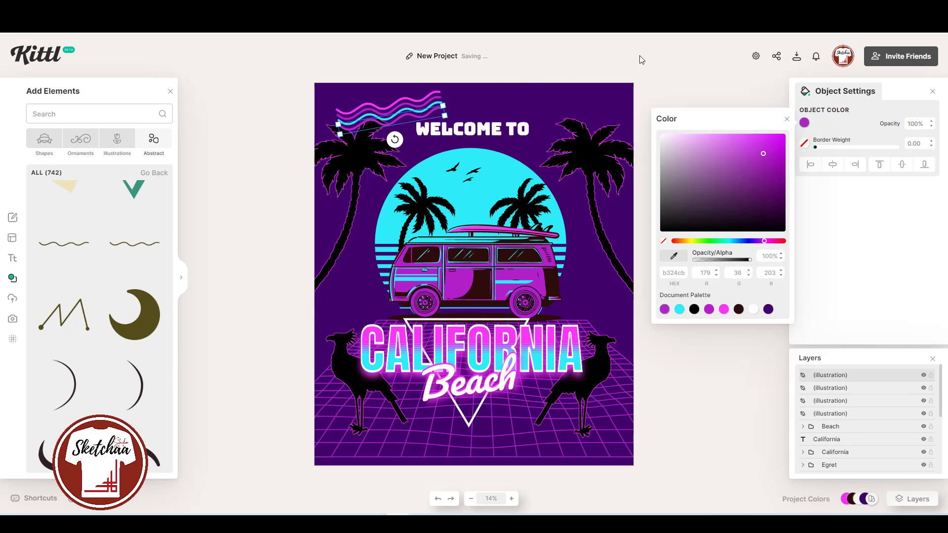
pyautogui.click(484, 103)
# - Group the four wavy lines and name the group Lines
pyautogui.click(434, 100)
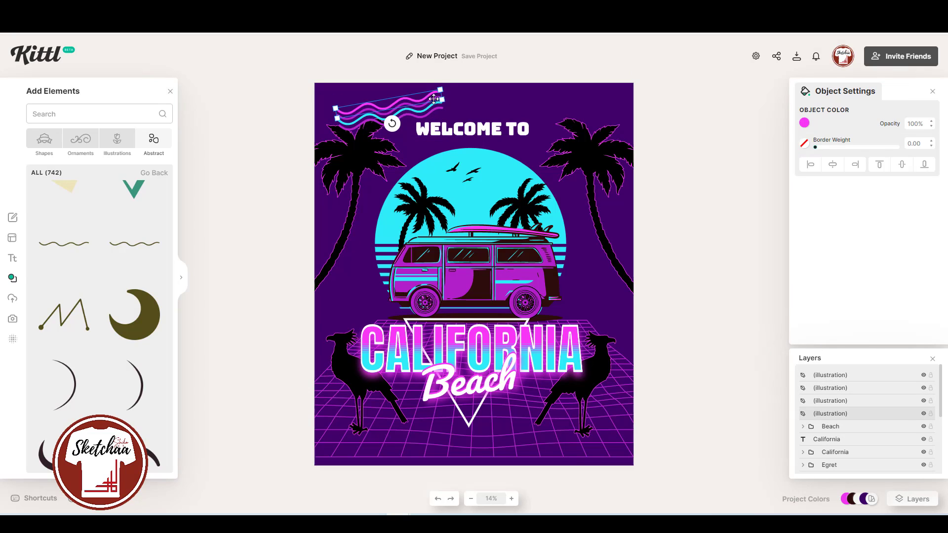
pyautogui.keyDown('shift'); pyautogui.click(422, 108); pyautogui.keyUp('shift')
pyautogui.keyDown('shift'); pyautogui.click(422, 111); pyautogui.keyUp('shift')
pyautogui.keyDown('shift'); pyautogui.click(421, 116); pyautogui.keyUp('shift')
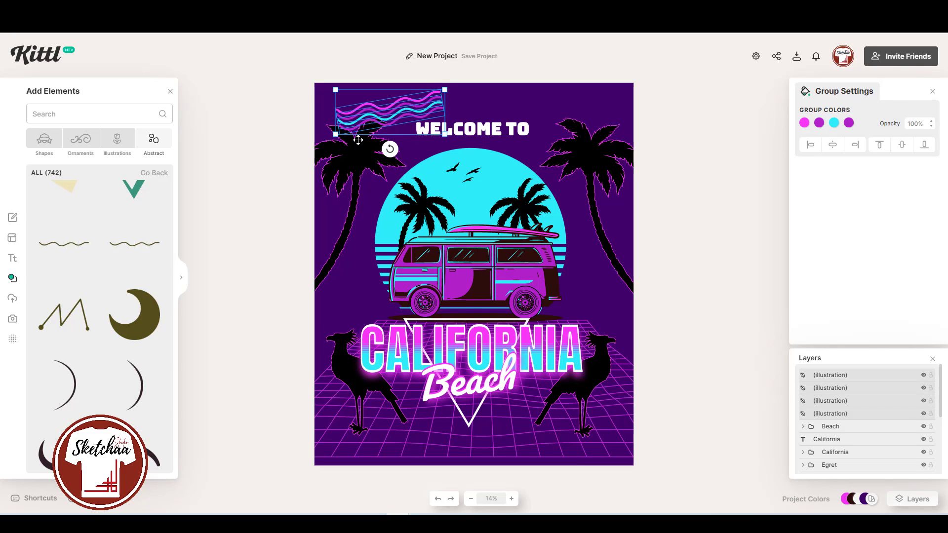
pyautogui.rightClick(487, 128)
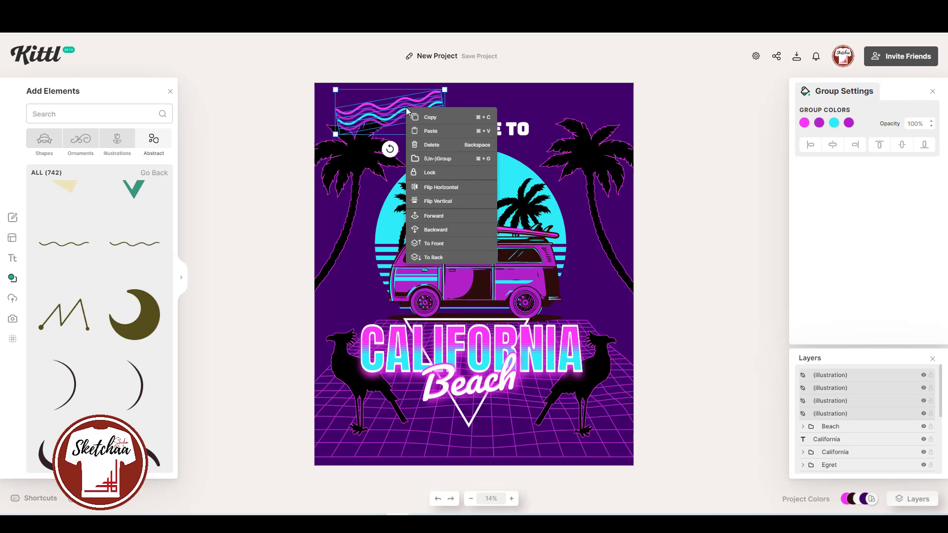
pyautogui.click(456, 157)
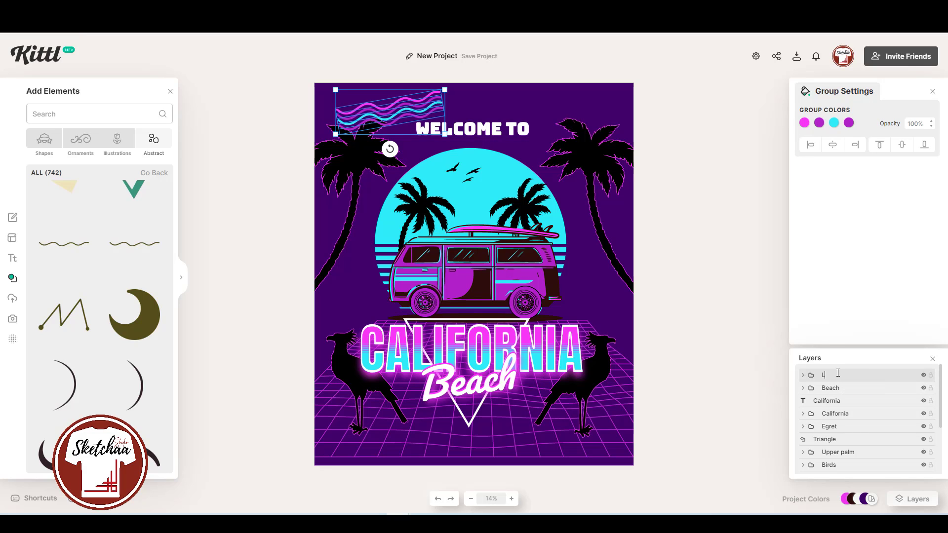
# - Enlarge the Lines group over the artboard's upper-left corner and lower its opacity to 43%
pyautogui.moveTo(335, 135); pyautogui.dragTo(284, 155)
pyautogui.moveTo(445, 155)
pyautogui.mouseDown()
pyautogui.moveTo(515, 183)
pyautogui.moveTo(481, 170)
pyautogui.mouseUp()
pyautogui.moveTo(430, 118); pyautogui.dragTo(446, 100)
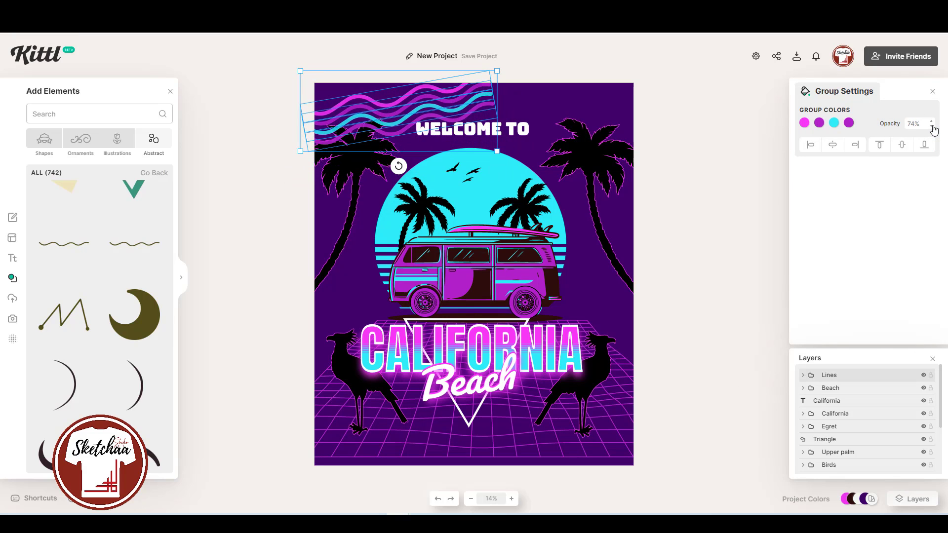
pyautogui.click(932, 127)
pyautogui.click(703, 159)
pyautogui.click(484, 108)
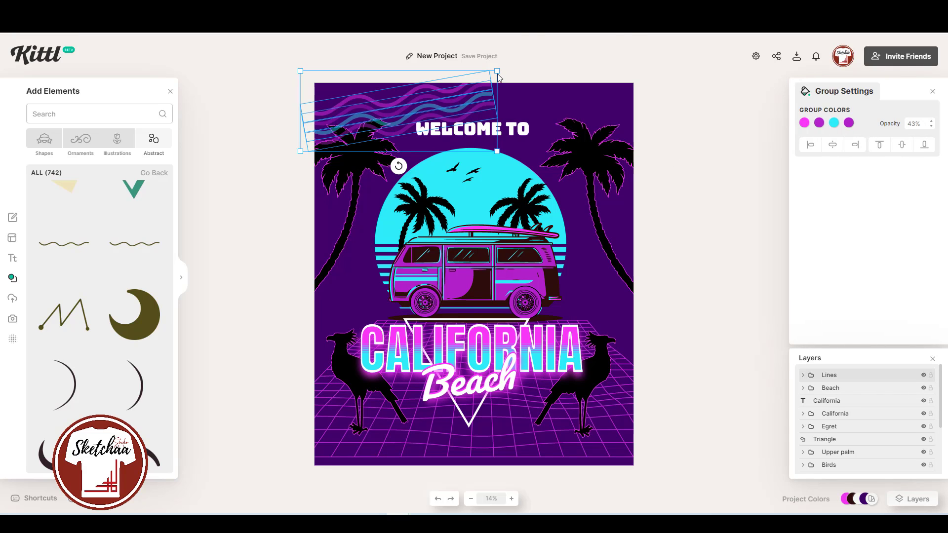
# - Stretch the Lines group across the artboard's top edge at a -5° rotation and move its layer below Upper palm
pyautogui.moveTo(498, 75); pyautogui.dragTo(632, 38)
pyautogui.moveTo(463, 99); pyautogui.dragTo(455, 115)
pyautogui.moveTo(453, 180); pyautogui.dragTo(462, 180)
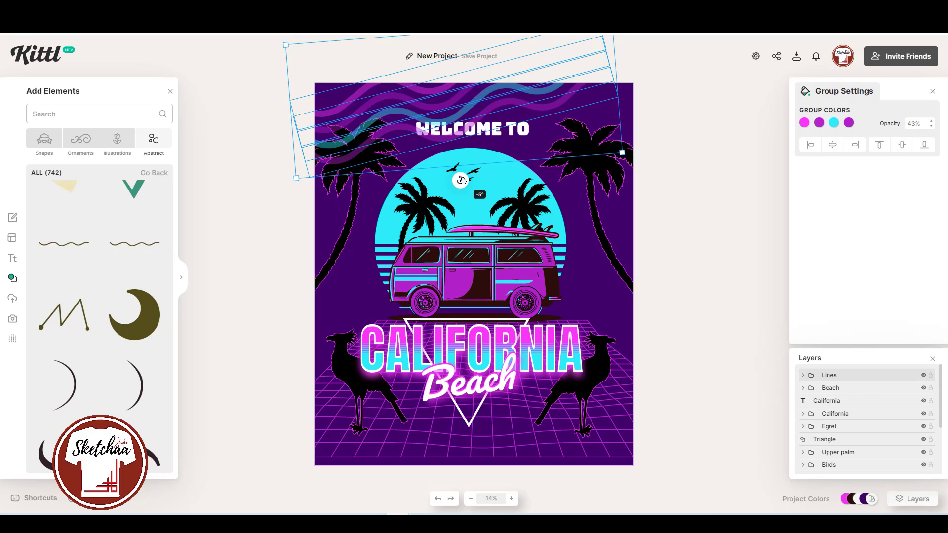
pyautogui.moveTo(867, 380); pyautogui.dragTo(869, 432)
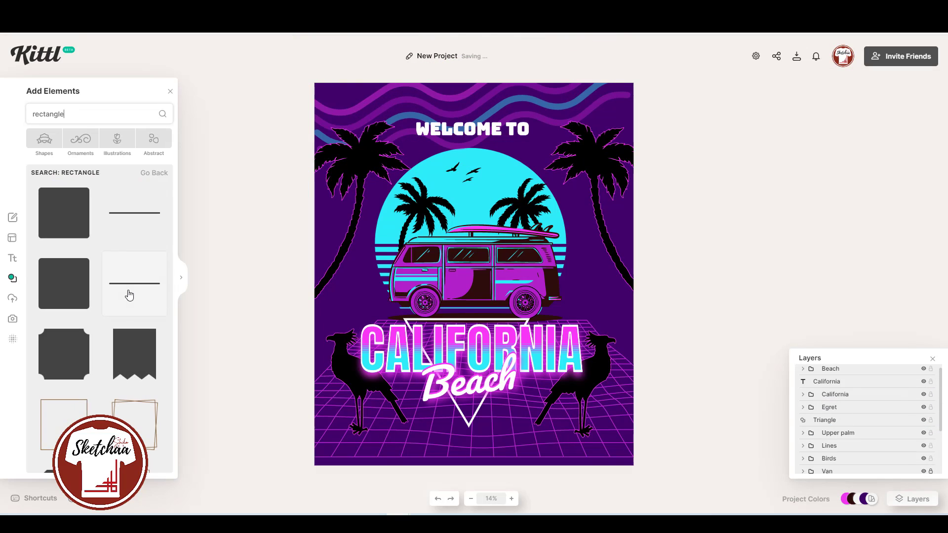
# - Insert a thin upright rectangular frame in white from the rectangle results and widen it to near the artboard's side edges
pyautogui.scroll(-5, 130, 295)
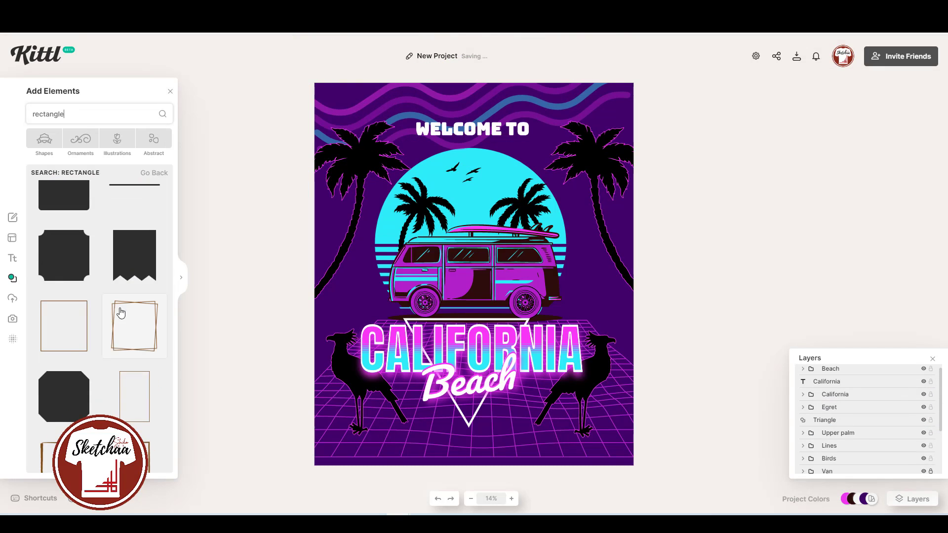
pyautogui.click(134, 249)
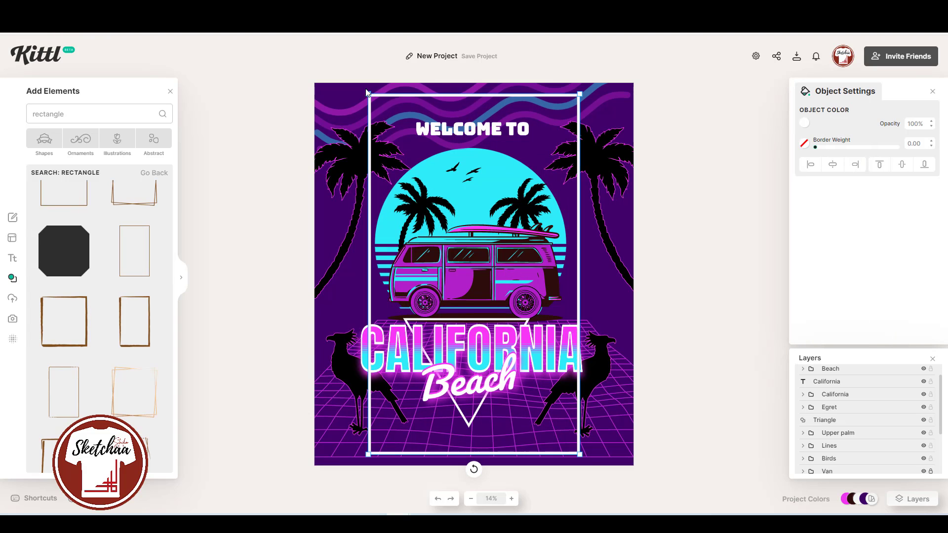
pyautogui.moveTo(366, 93); pyautogui.dragTo(322, 94)
pyautogui.moveTo(579, 94); pyautogui.dragTo(627, 93)
pyautogui.click(732, 219)
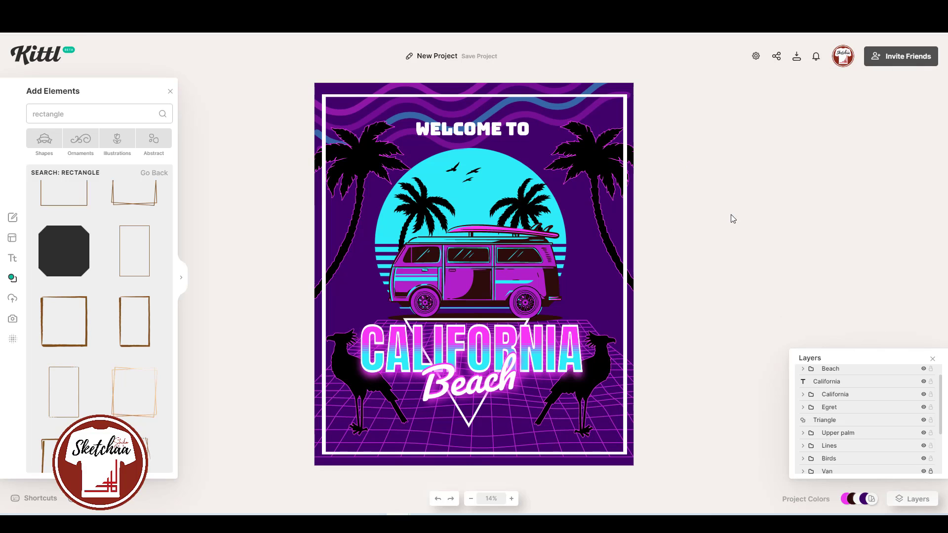
# - Extend the white frame's upper-left and lower-right corners to even out the margin around the artboard
pyautogui.click(341, 95)
pyautogui.moveTo(324, 95); pyautogui.dragTo(319, 88)
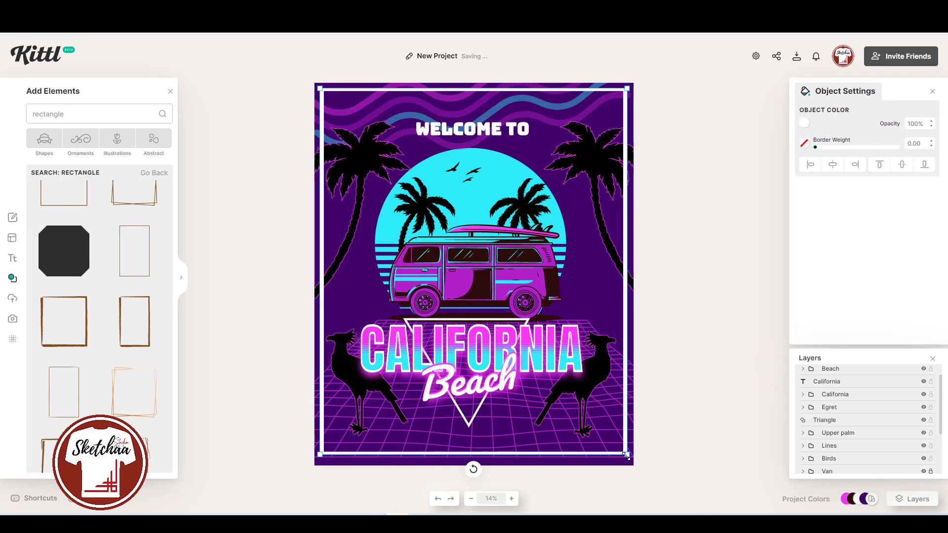
pyautogui.moveTo(626, 456); pyautogui.dragTo(627, 459)
pyautogui.click(704, 337)
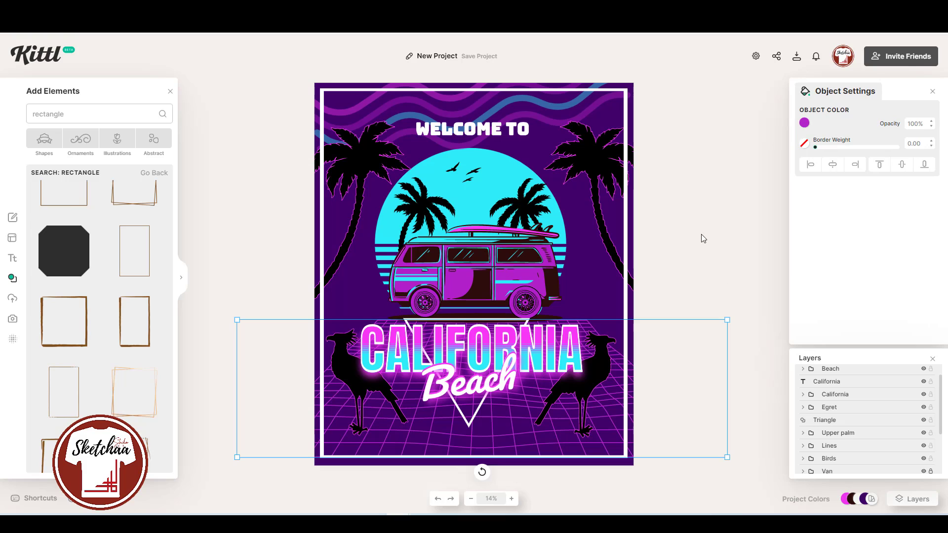
# - Increase the WELCOME TO text to font size 317 and reposition it above the sun
pyautogui.click(469, 127)
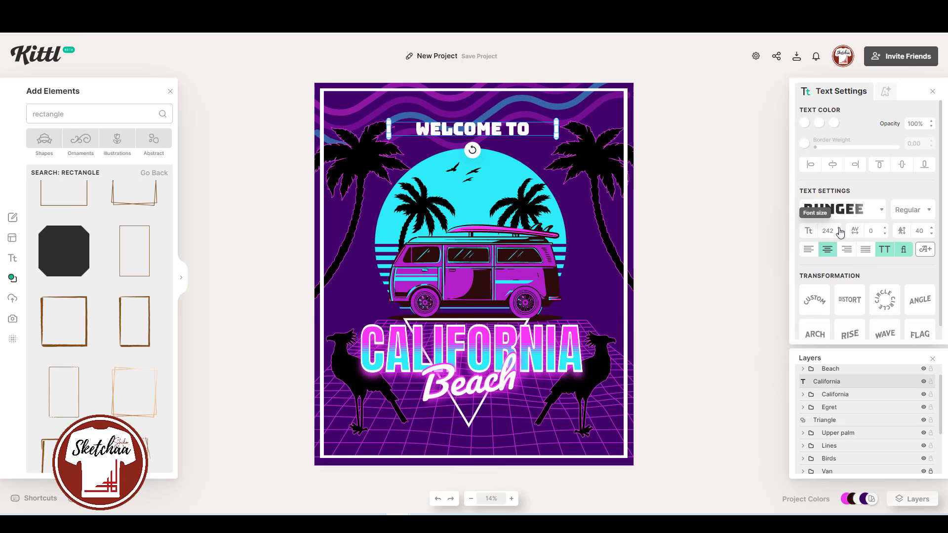
pyautogui.moveTo(840, 232); pyautogui.dragTo(838, 233)
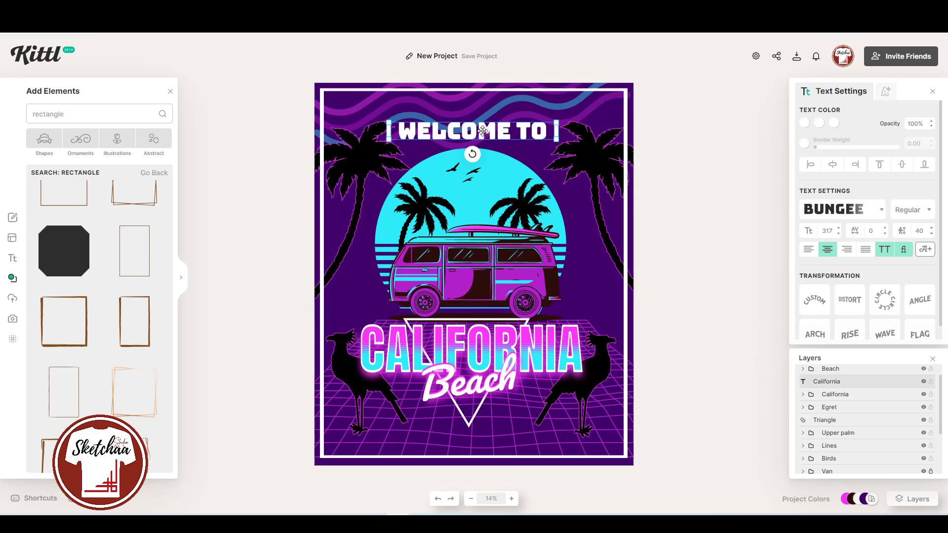
pyautogui.moveTo(483, 131)
pyautogui.mouseDown()
pyautogui.moveTo(516, 144)
pyautogui.moveTo(521, 283)
pyautogui.mouseUp()
pyautogui.click(674, 287)
# - Duplicate the Lines group across the van area and rename the copy as Lines 2
pyautogui.click(522, 106)
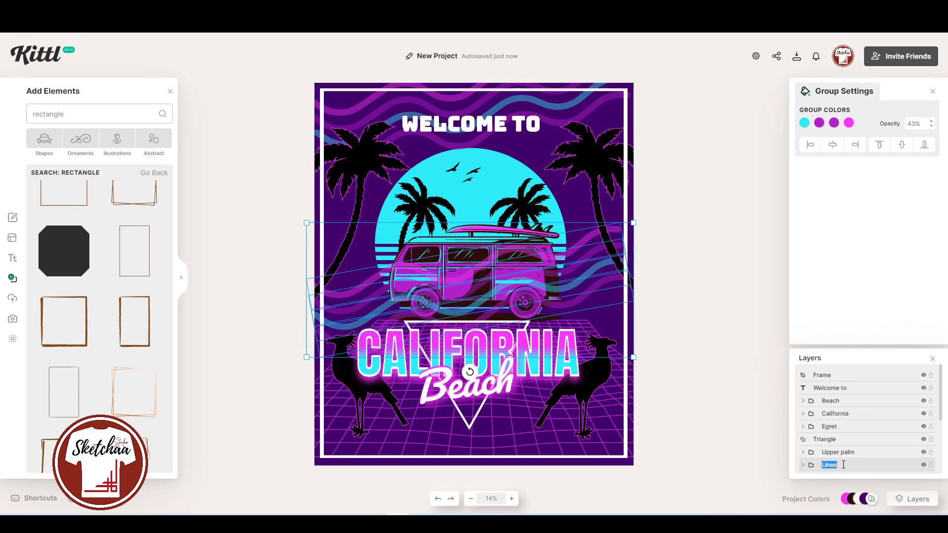
pyautogui.write('2')
pyautogui.click(739, 449)
# - Move the Lines 2 layer down the stack so the waves sit behind the van and sun
pyautogui.scroll(-1, 896, 453)
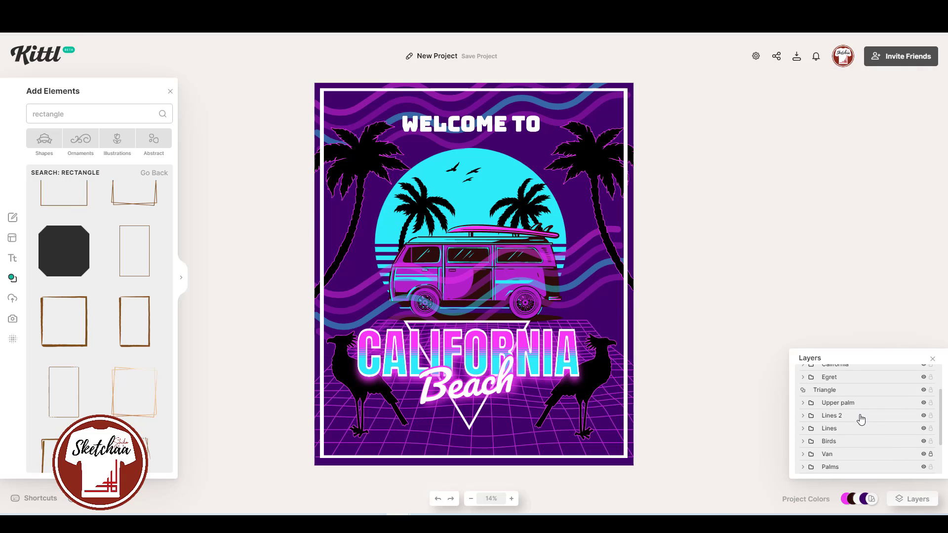
pyautogui.moveTo(861, 419)
pyautogui.mouseDown()
pyautogui.moveTo(870, 476)
pyautogui.moveTo(870, 461)
pyautogui.mouseUp()
pyautogui.click(690, 368)
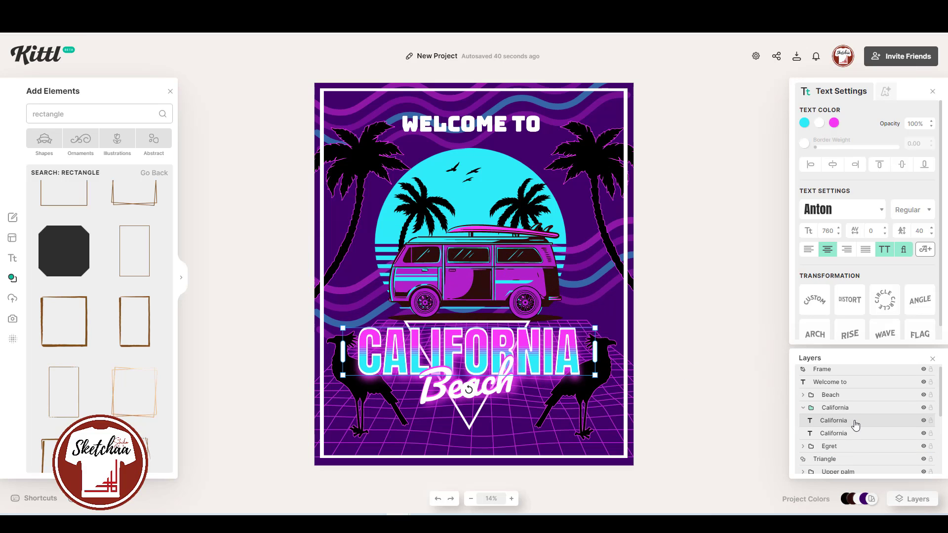
# - Remove the shadow color from the upper California text layer
pyautogui.click(820, 124)
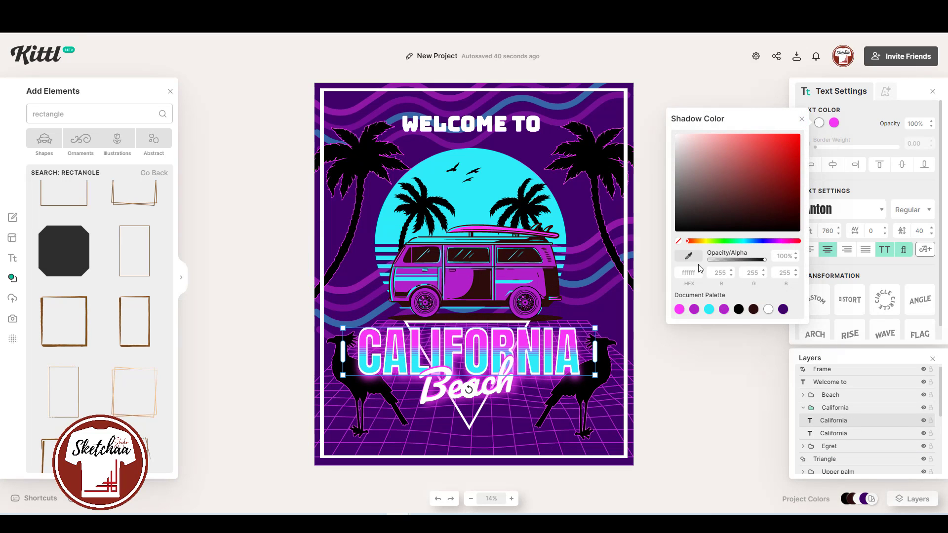
pyautogui.click(680, 242)
pyautogui.click(711, 343)
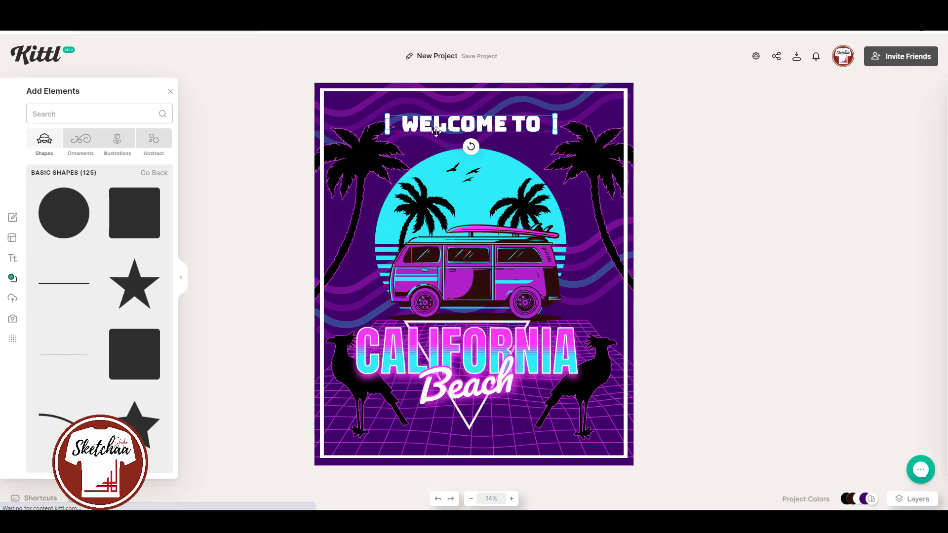
# - Duplicate the WELCOME TO text just below the original and replace the copy's wording with O
pyautogui.moveTo(450, 128); pyautogui.dragTo(449, 162)
pyautogui.hotkey('ctrl', 'a')
pyautogui.write('O')
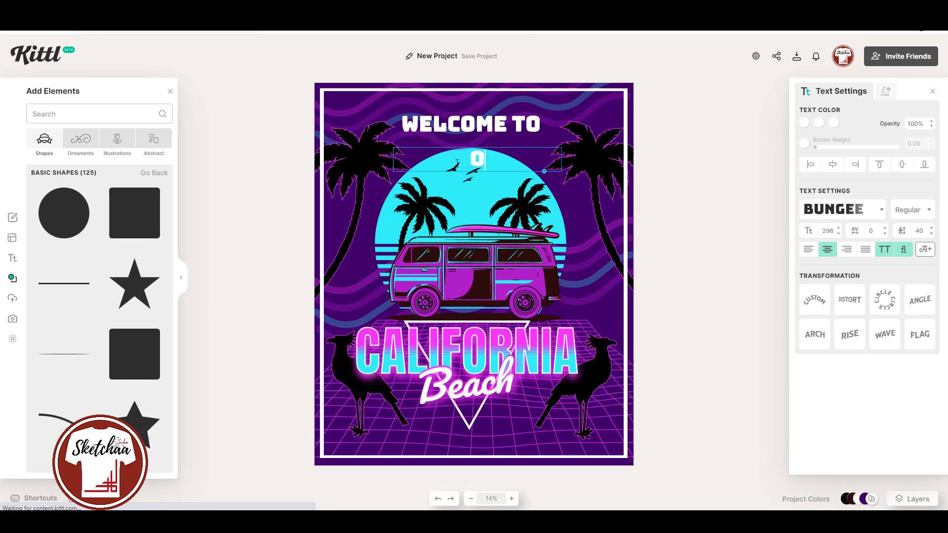
pyautogui.press('Escape')
# - Enlarge the O to font size 2651 and move it over the sun's left half
pyautogui.click(838, 228)
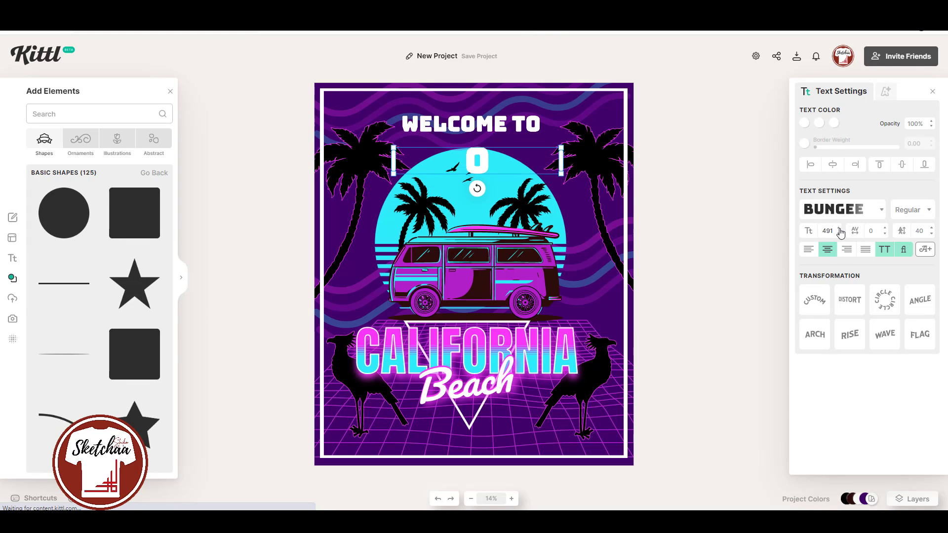
pyautogui.moveTo(840, 230); pyautogui.dragTo(840, 230)
pyautogui.moveTo(514, 267); pyautogui.dragTo(424, 265)
# - Give the O a magenta drop shadow with blur 100 and offset 100
pyautogui.click(805, 125)
pyautogui.click(886, 93)
pyautogui.click(815, 133)
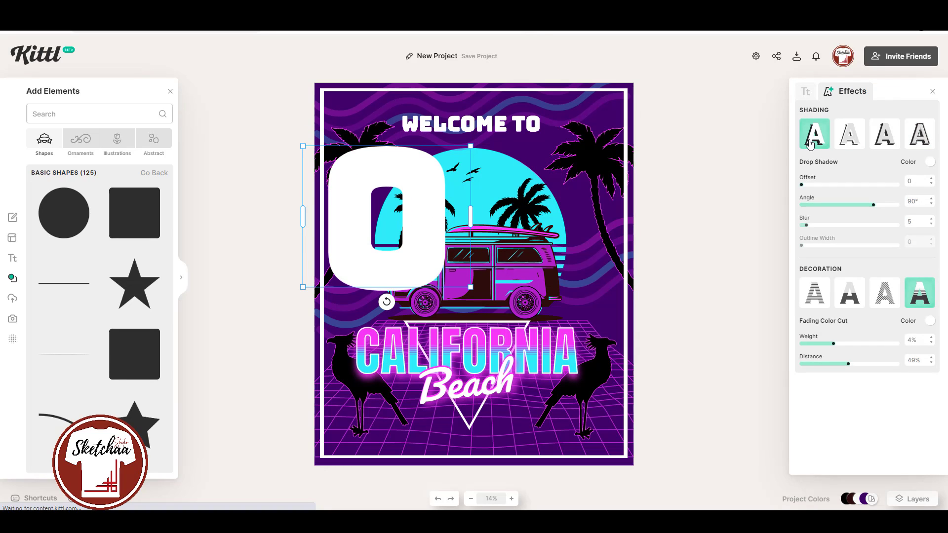
pyautogui.click(930, 161)
pyautogui.click(790, 348)
pyautogui.click(912, 157)
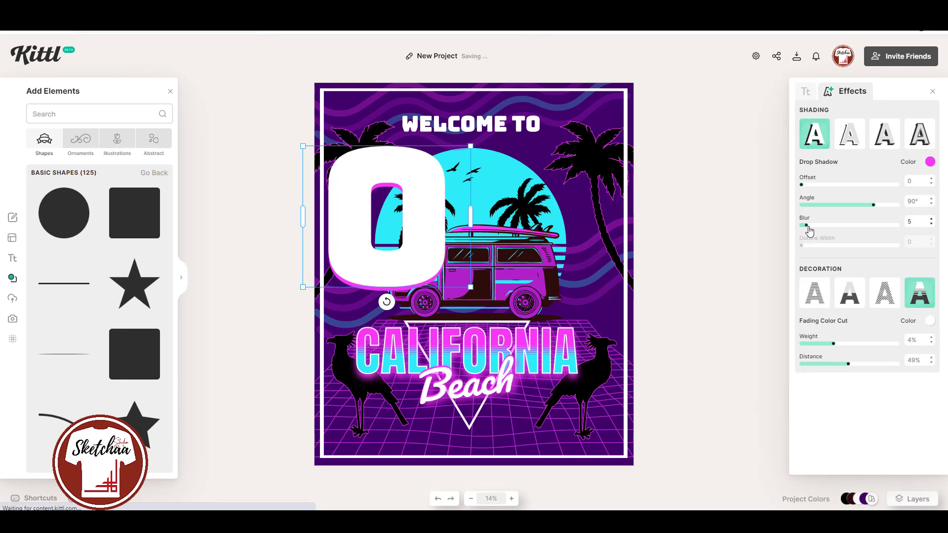
pyautogui.moveTo(806, 225); pyautogui.dragTo(945, 226)
pyautogui.moveTo(804, 187); pyautogui.dragTo(900, 184)
# - Set the O's fill and decoration colors to black and lower its opacity to 74%
pyautogui.click(807, 92)
pyautogui.click(805, 124)
pyautogui.click(724, 309)
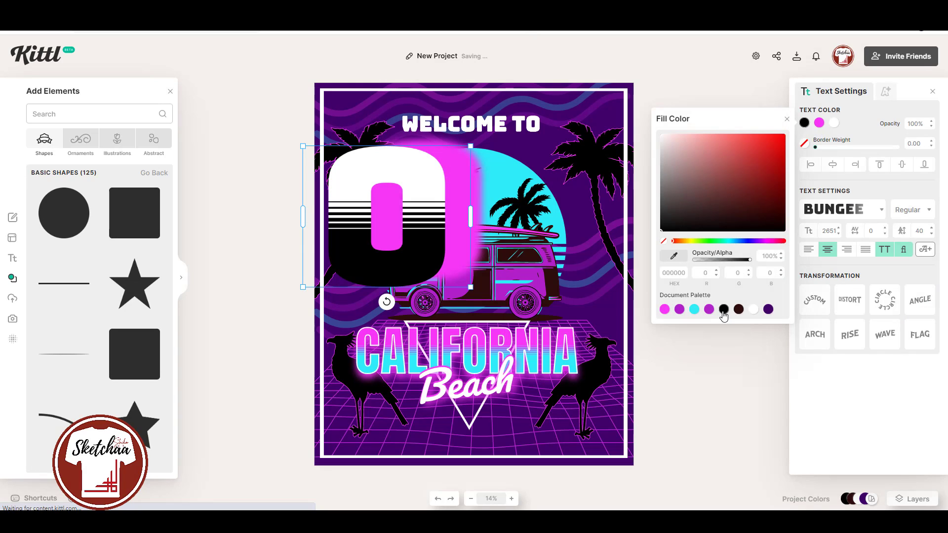
pyautogui.click(834, 123)
pyautogui.click(817, 119)
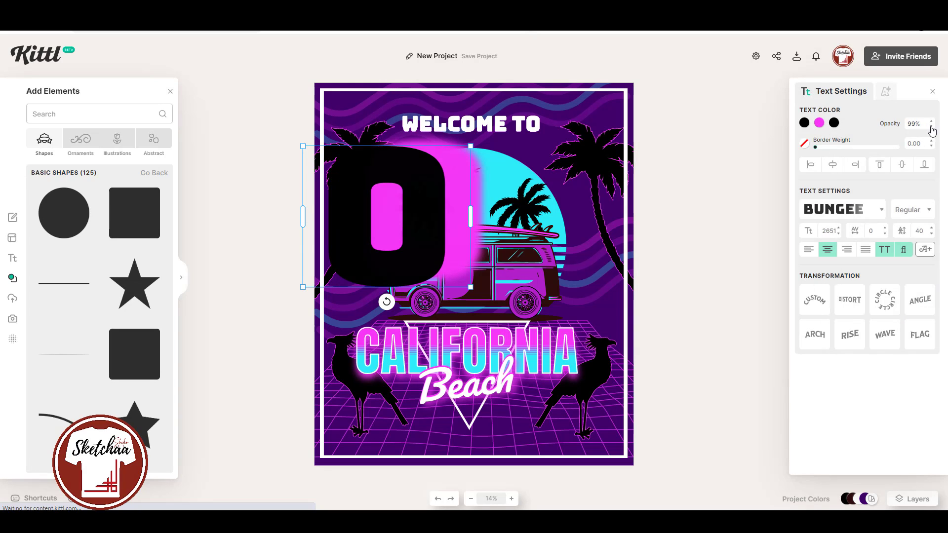
pyautogui.click(931, 127)
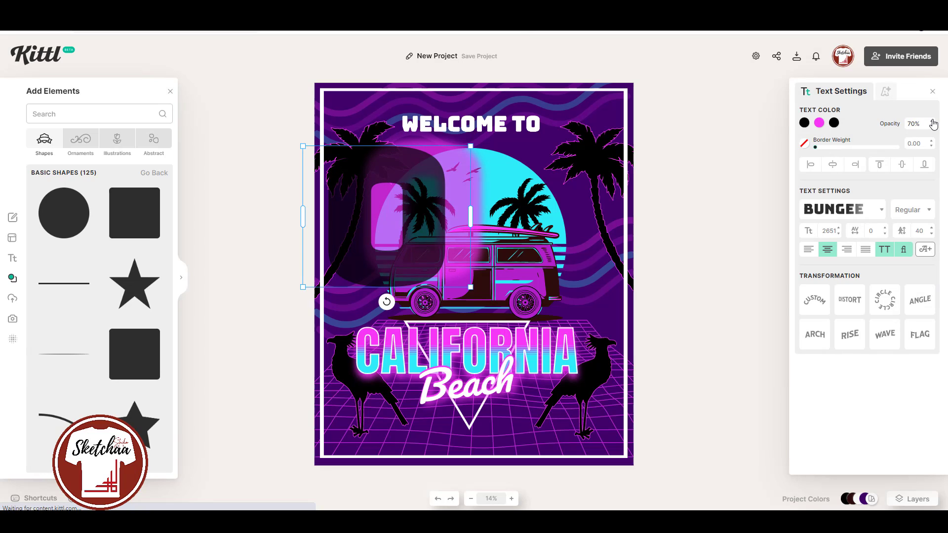
# - Turn the O into a dot at font size 1721 and set its font to Abril Fatface
pyautogui.moveTo(435, 264); pyautogui.dragTo(358, 191)
pyautogui.click(874, 211)
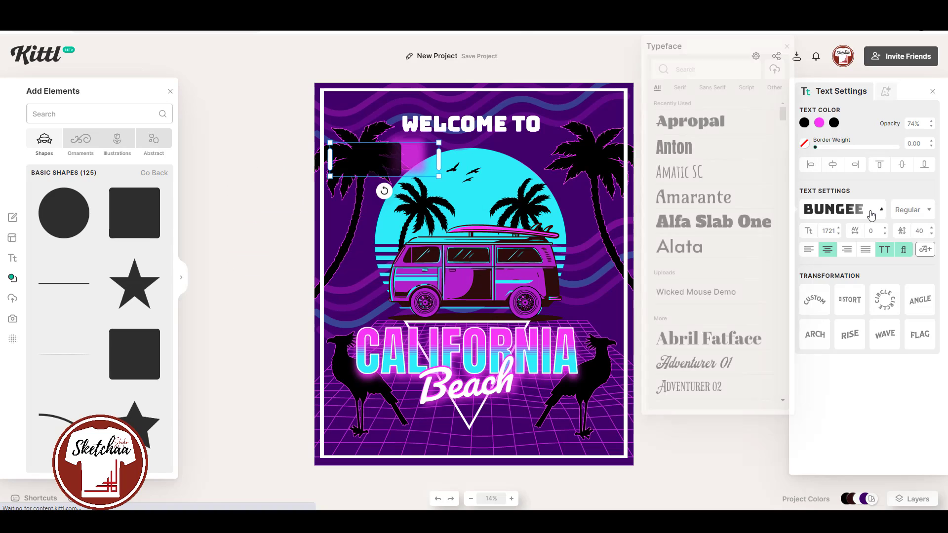
pyautogui.click(692, 223)
pyautogui.click(439, 172)
pyautogui.moveTo(440, 172); pyautogui.dragTo(452, 186)
pyautogui.click(853, 214)
pyautogui.click(714, 336)
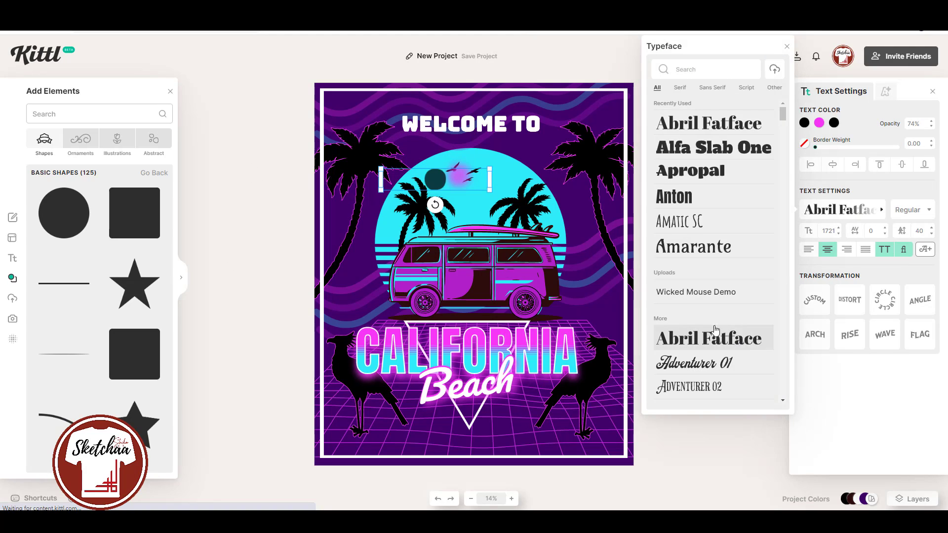
# - Set the dot to 71% opacity and font size 3000, and position its magenta glow over the upper-left palm
pyautogui.click(860, 209)
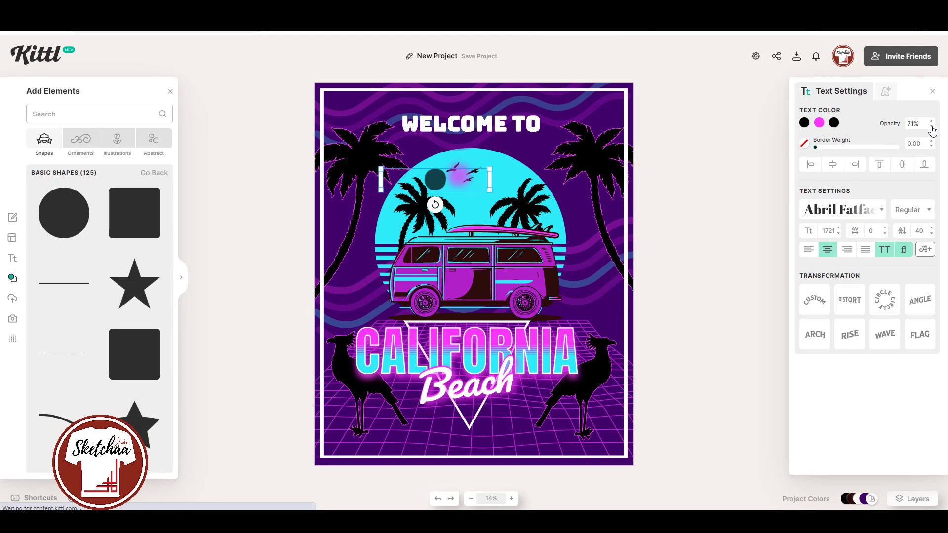
pyautogui.scroll(4, 839, 231)
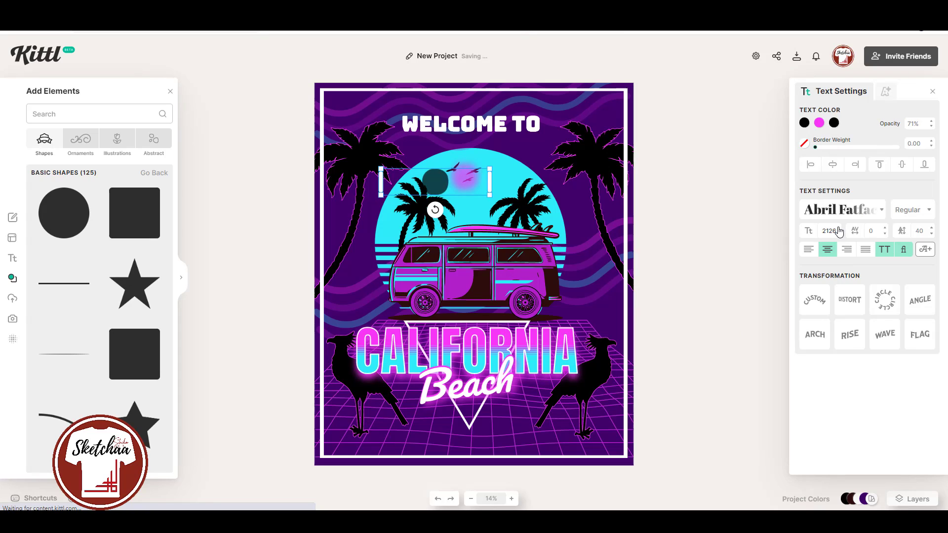
pyautogui.scroll(2, 839, 231)
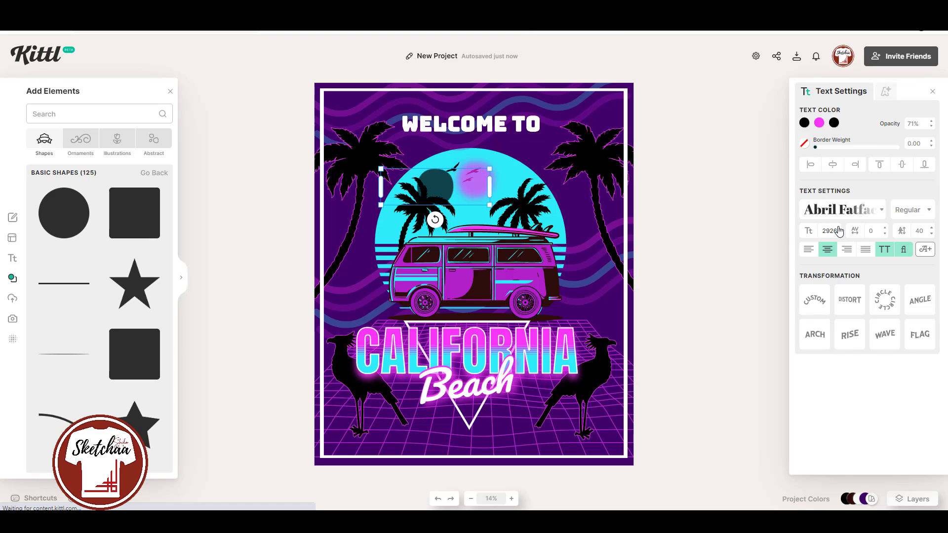
pyautogui.moveTo(434, 188); pyautogui.dragTo(368, 165)
# - Rename the dot's text layer as Glow
pyautogui.click(912, 499)
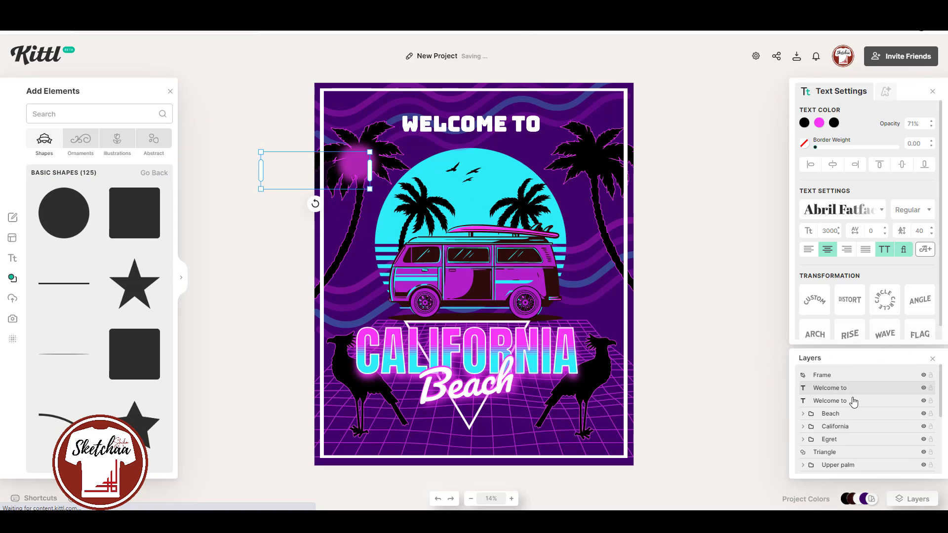
pyautogui.click(839, 390)
pyautogui.write('Glow')
pyautogui.click(701, 324)
# - Nudge the glow on the left palm and place a duplicate of it over the sun's right side
pyautogui.click(355, 163)
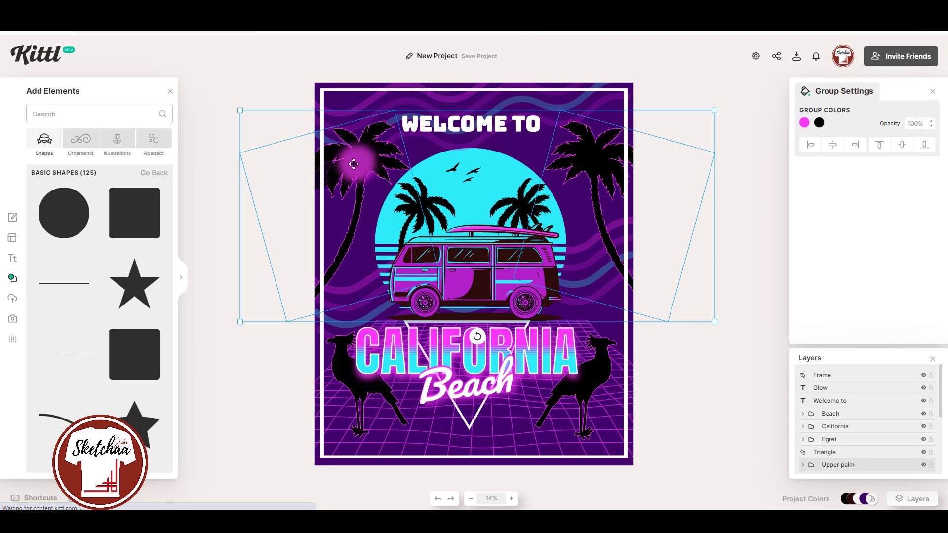
pyautogui.click(498, 186)
pyautogui.click(354, 163)
pyautogui.click(498, 187)
pyautogui.moveTo(305, 164)
pyautogui.mouseDown()
pyautogui.moveTo(443, 172)
pyautogui.moveTo(400, 195)
pyautogui.moveTo(289, 171)
pyautogui.moveTo(298, 176)
pyautogui.mouseUp()
pyautogui.hotkey('ctrl', 'd')
pyautogui.moveTo(527, 206); pyautogui.dragTo(528, 189)
# - Set the duplicate glow's shadow angle to about -176° and move it over the upper-right palm
pyautogui.click(884, 92)
pyautogui.moveTo(853, 204); pyautogui.dragTo(803, 202)
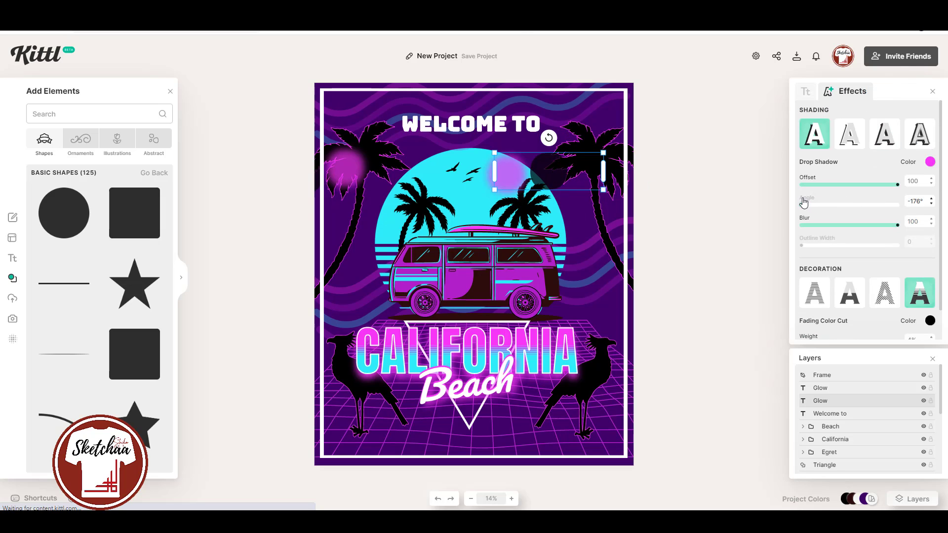
pyautogui.moveTo(600, 174); pyautogui.dragTo(690, 170)
pyautogui.keyDown('shift'); pyautogui.click(815, 389); pyautogui.keyUp('shift')
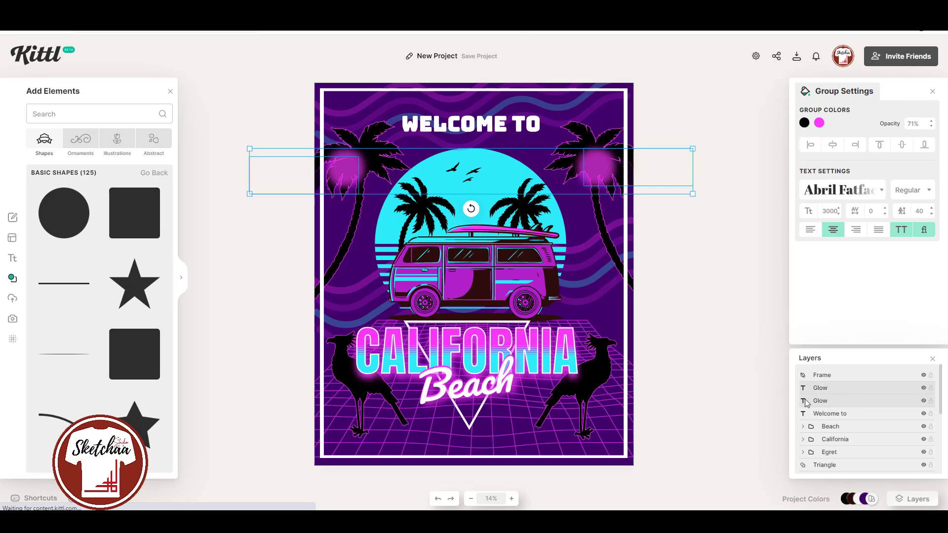
pyautogui.rightClick(810, 402)
pyautogui.click(614, 186)
pyautogui.click(626, 169)
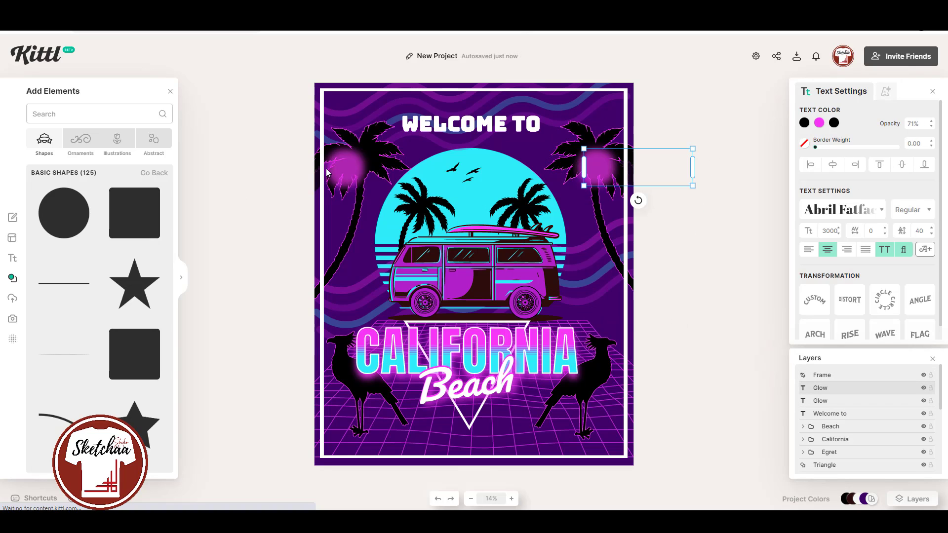
pyautogui.keyDown('shift'); pyautogui.click(298, 168); pyautogui.keyUp('shift')
pyautogui.click(627, 182)
pyautogui.keyDown('shift'); pyautogui.click(306, 169); pyautogui.keyUp('shift')
pyautogui.click(307, 170)
pyautogui.keyDown('shift'); pyautogui.click(627, 169); pyautogui.keyUp('shift')
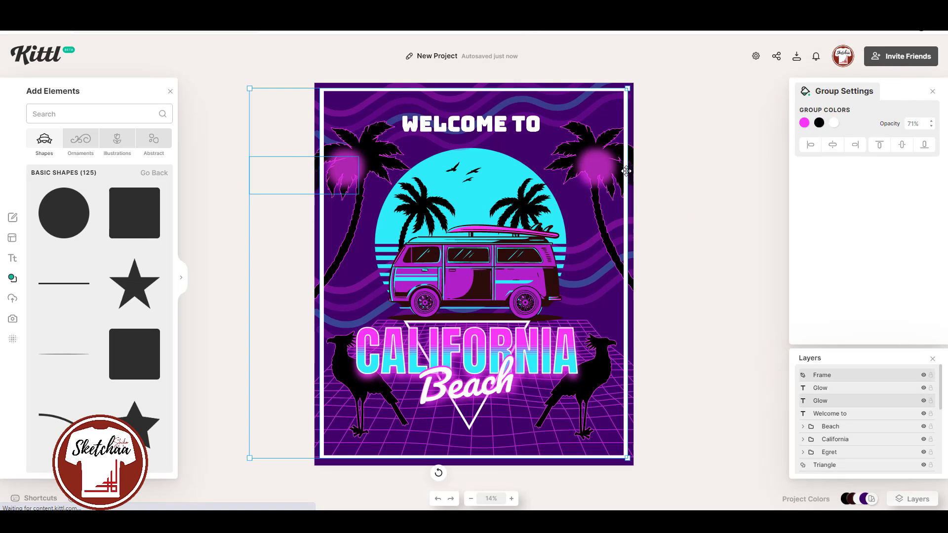
# - Group the two palm glows and name the group Glow
pyautogui.click(599, 171)
pyautogui.keyDown('shift'); pyautogui.click(343, 182); pyautogui.keyUp('shift')
pyautogui.rightClick(311, 179)
pyautogui.click(351, 231)
pyautogui.doubleClick(838, 389)
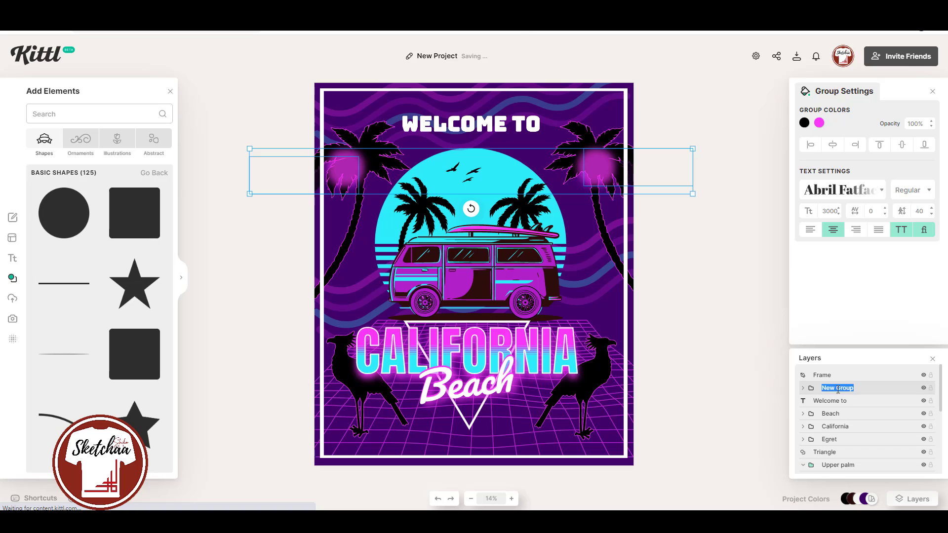
pyautogui.write('Glow')
pyautogui.click(690, 295)
# - Move the Glow group down the layer stack so it sits behind the upper palms and above Birds
pyautogui.click(848, 392)
pyautogui.moveTo(861, 390); pyautogui.dragTo(847, 439)
pyautogui.click(734, 265)
pyautogui.click(856, 439)
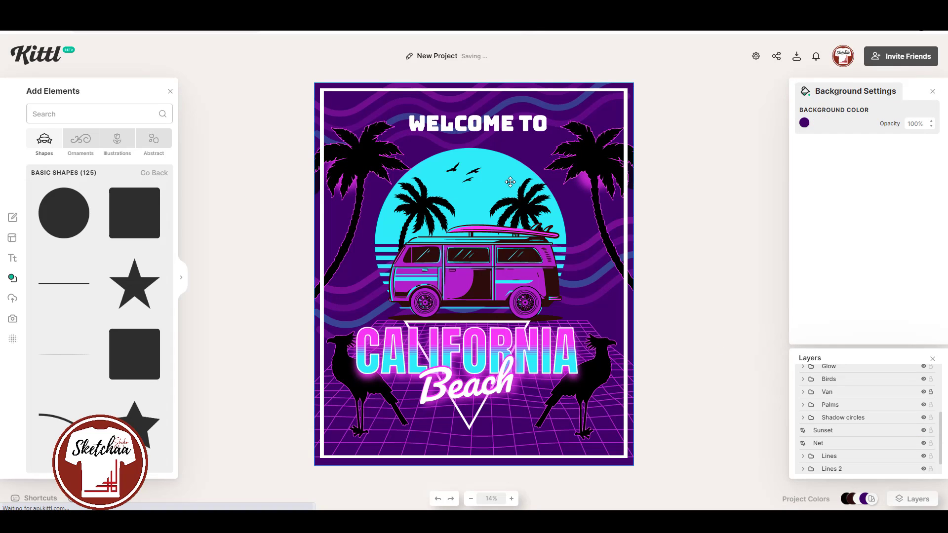
# - Duplicate the cyan Sunset shape and enlarge the lower copy around its center until it nears the WELCOME TO text
pyautogui.click(510, 182)
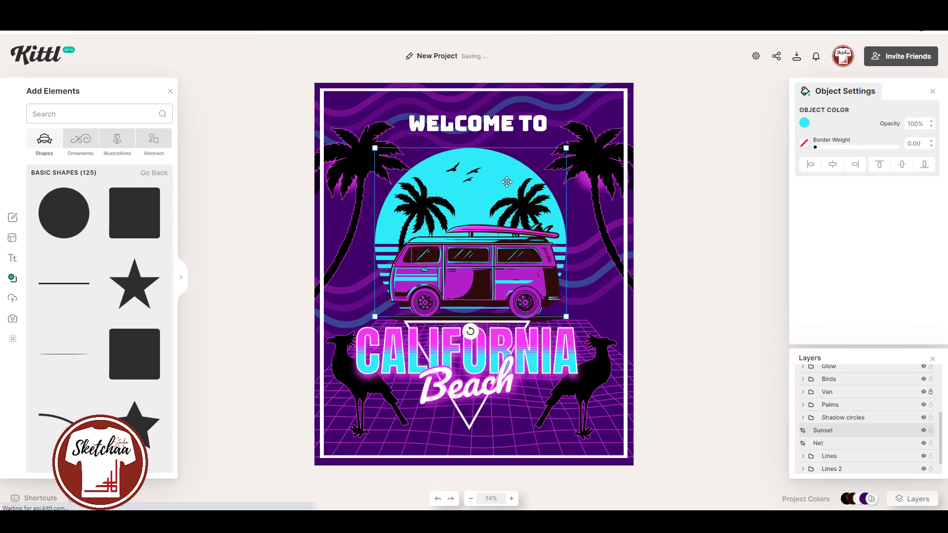
pyautogui.hotkey('ctrl', 'c')
pyautogui.hotkey('ctrl', 'v')
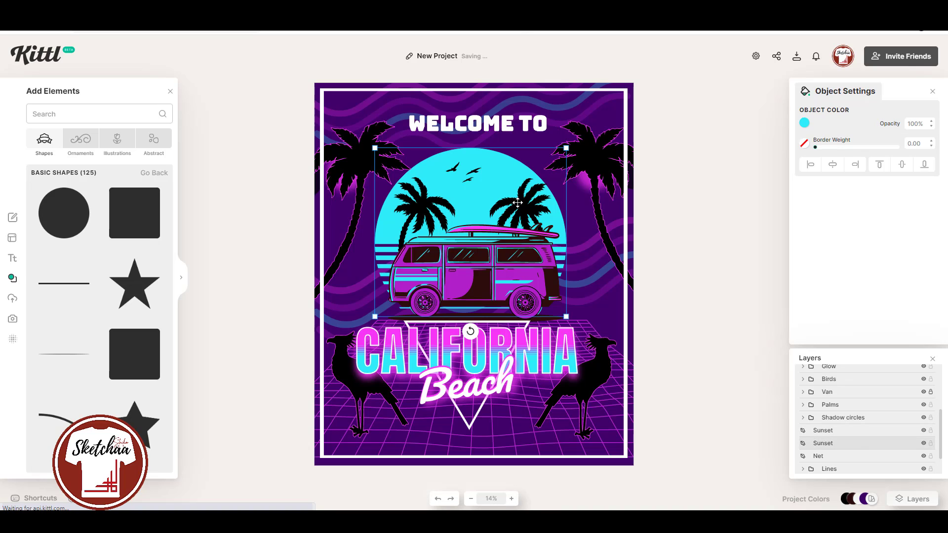
pyautogui.moveTo(567, 149); pyautogui.dragTo(577, 137)
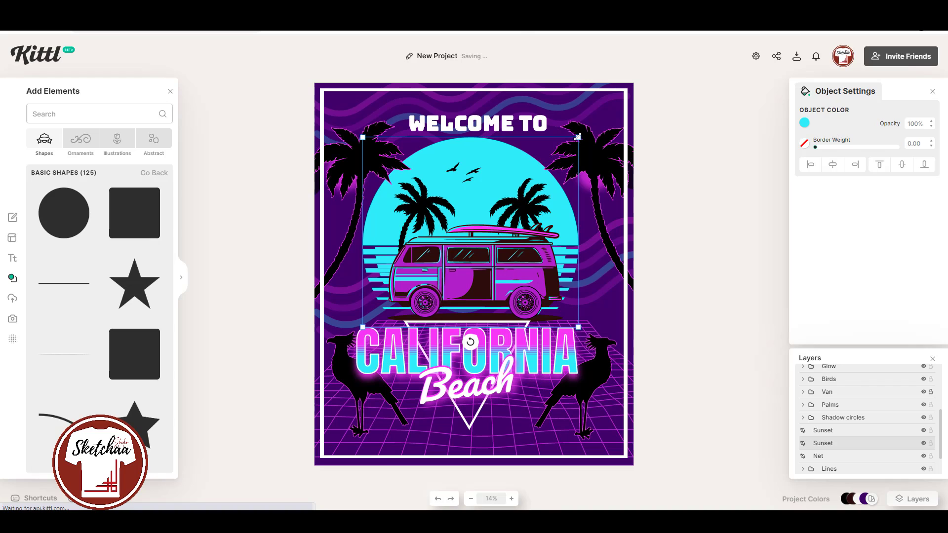
pyautogui.click(670, 247)
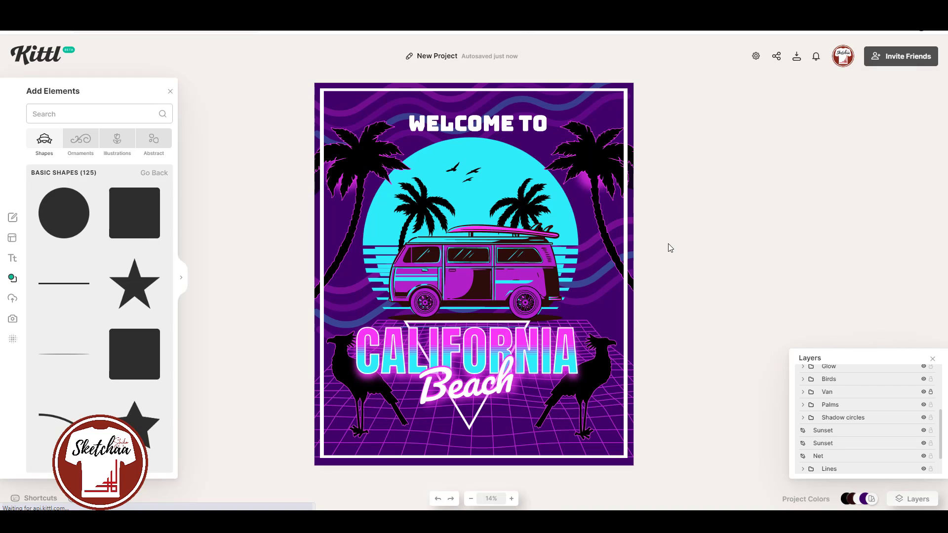
pyautogui.click(844, 443)
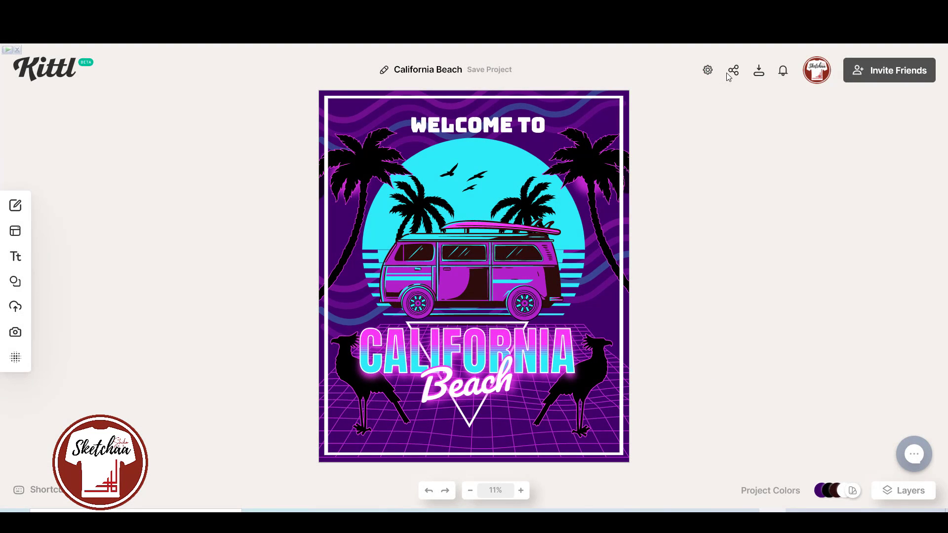
# - Review the download size and file format options for the finished California Beach design
pyautogui.click(759, 74)
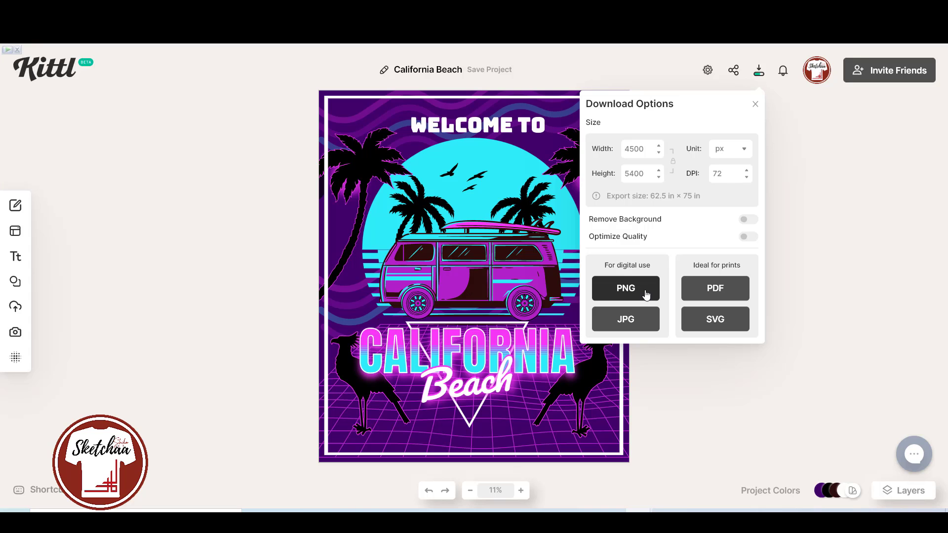
pyautogui.click(756, 105)
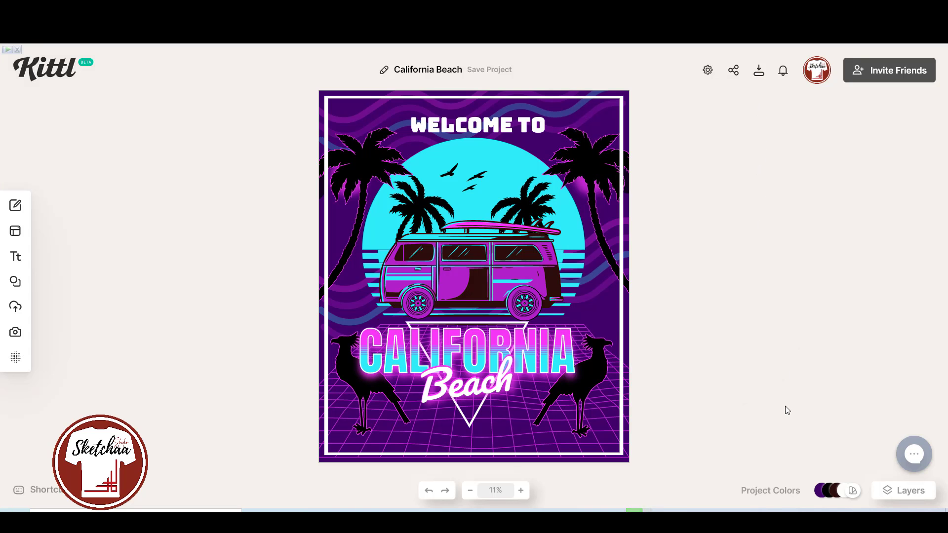